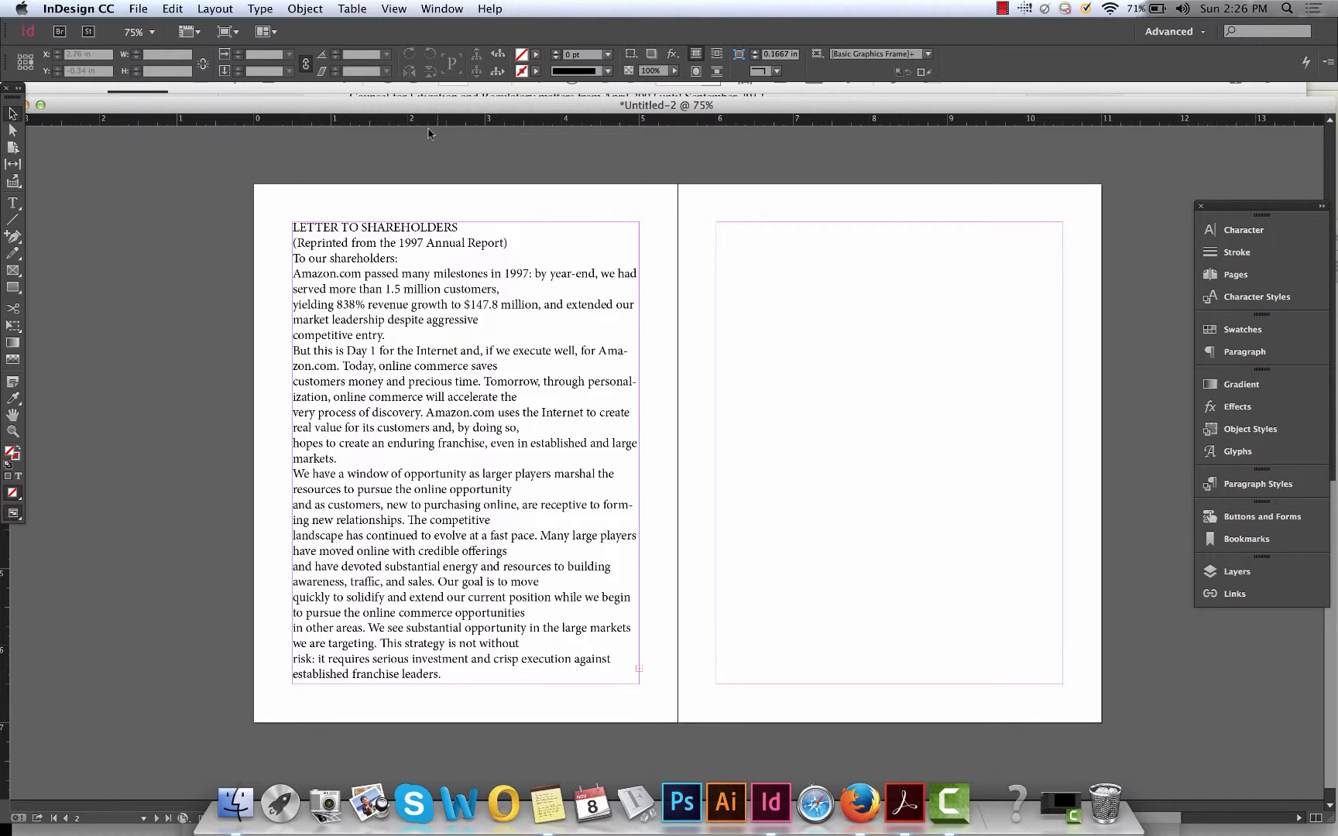
Step: Divide the pages of the current spread into two columns in the Margins and Columns settings, keeping the text visible for preview
left_click(318, 6)
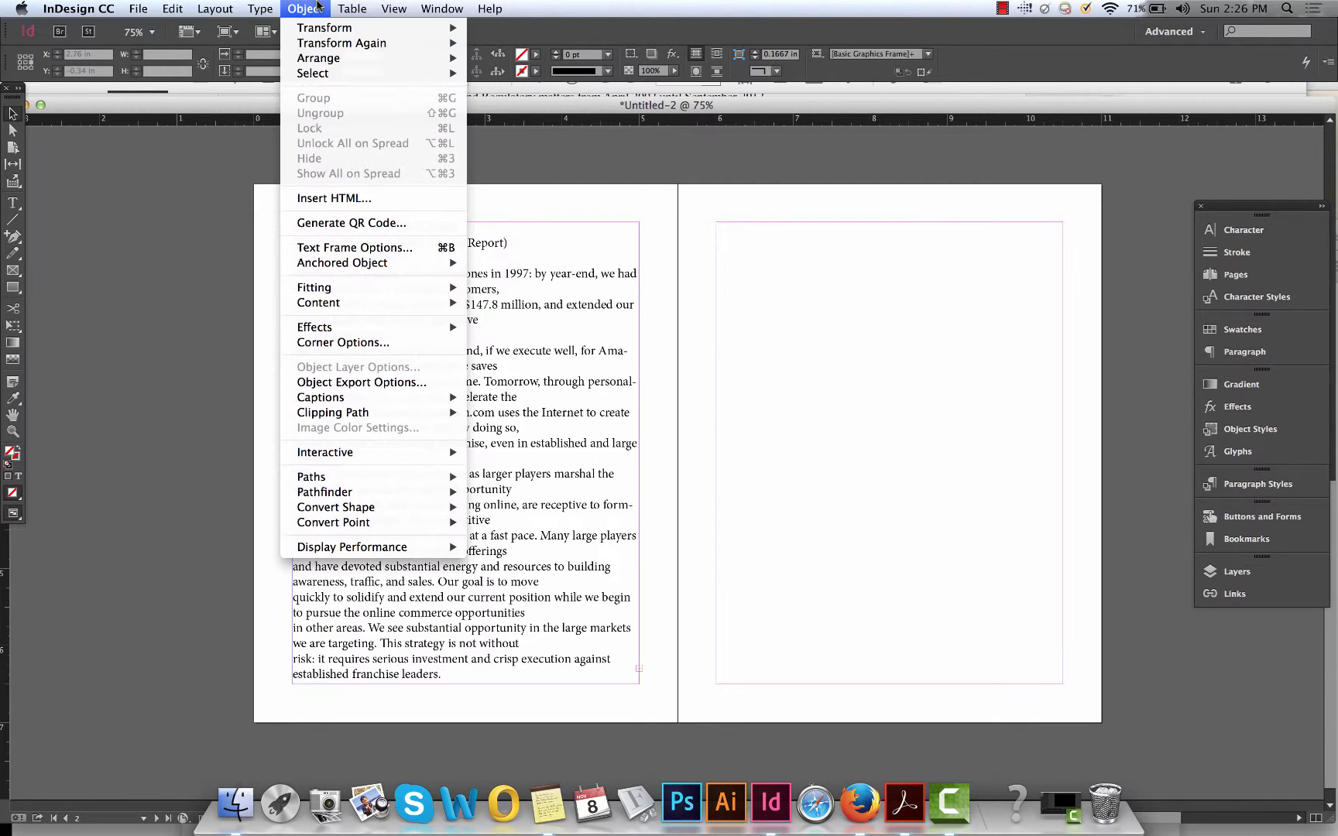
mouse_move(213, 6)
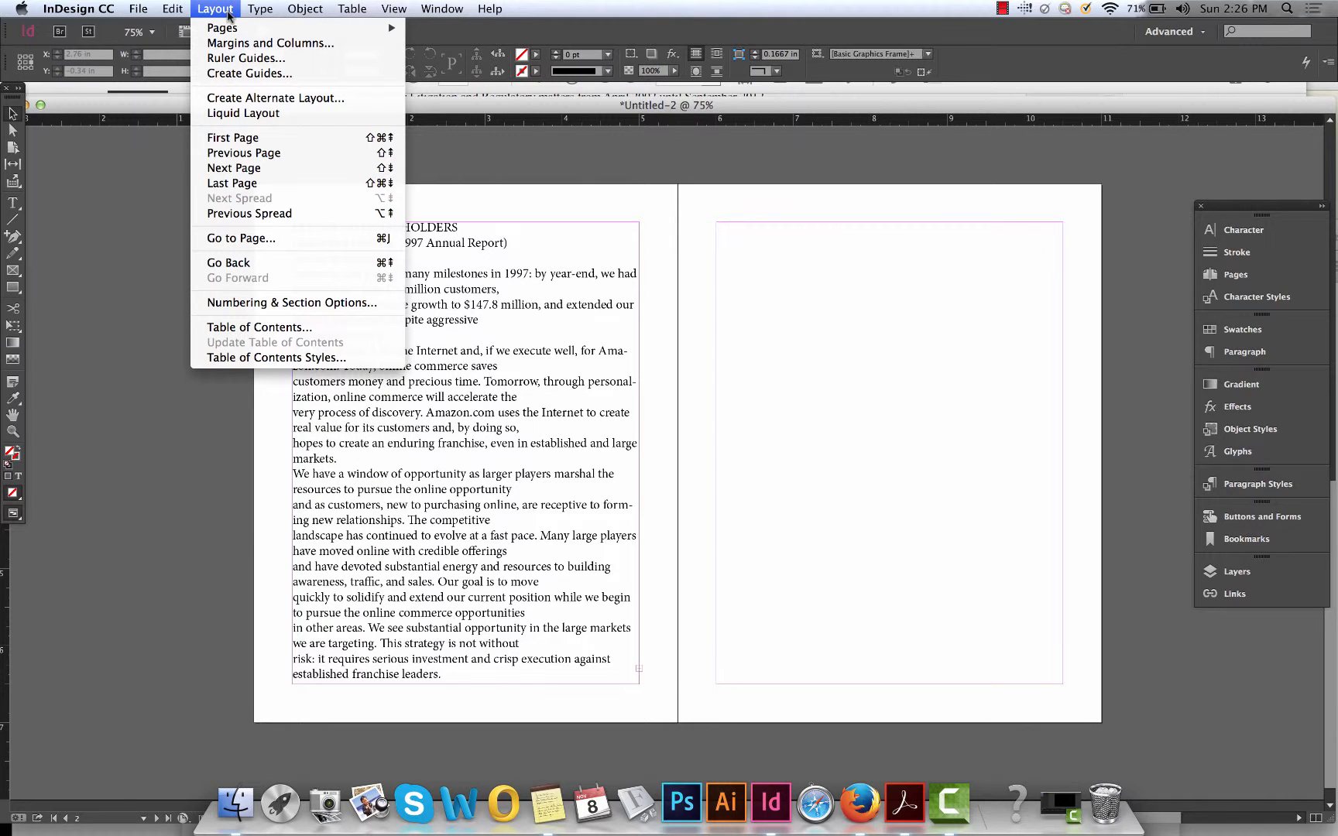
left_click(249, 47)
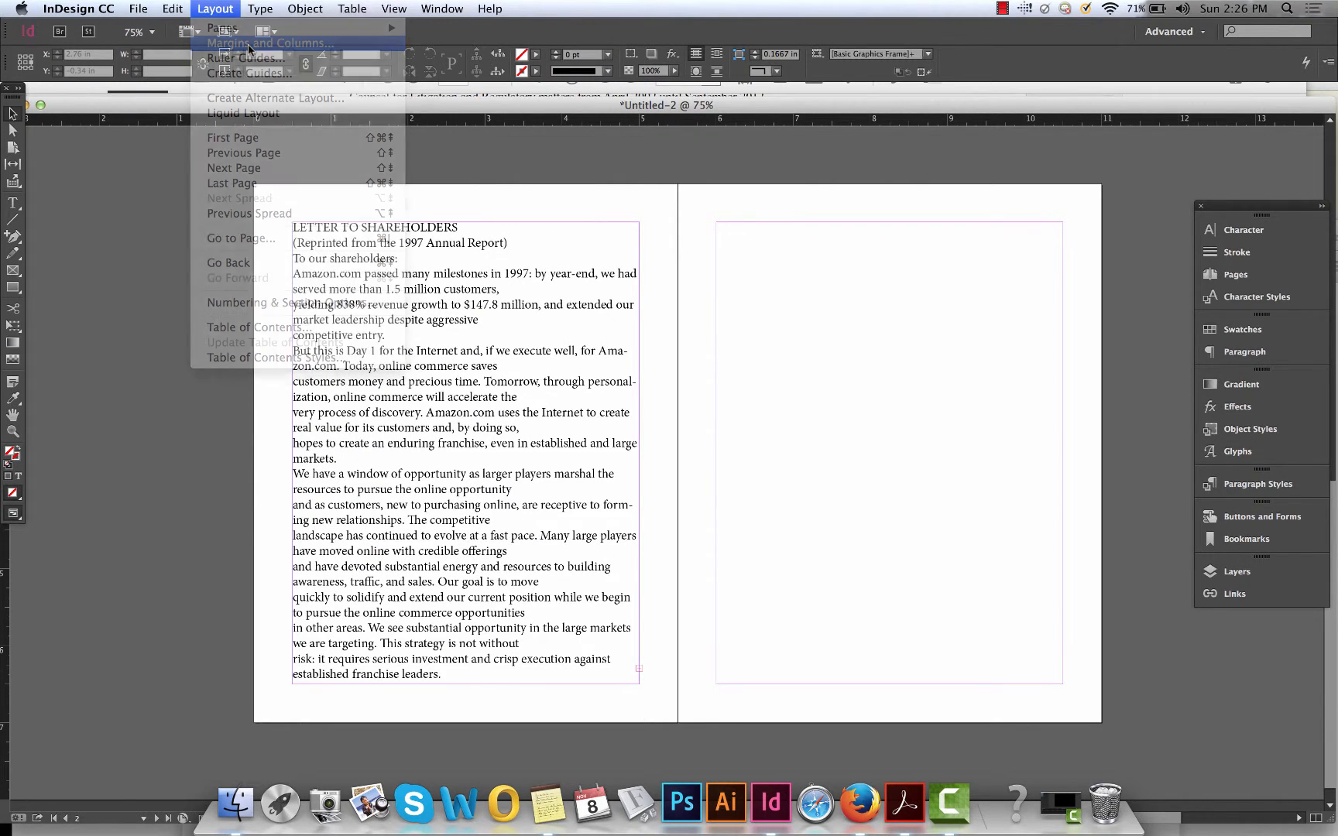
left_click_drag(629, 331, 928, 256)
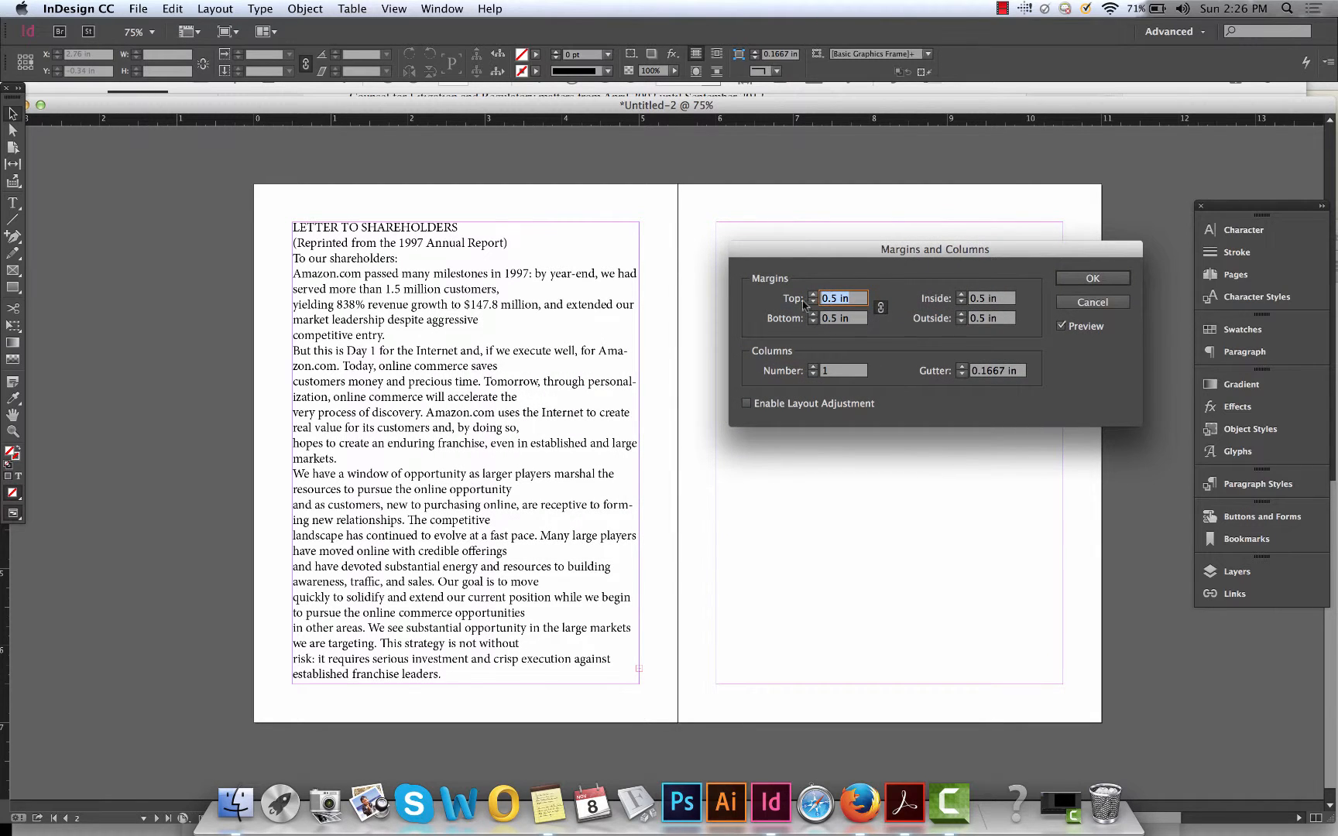
left_click(813, 368)
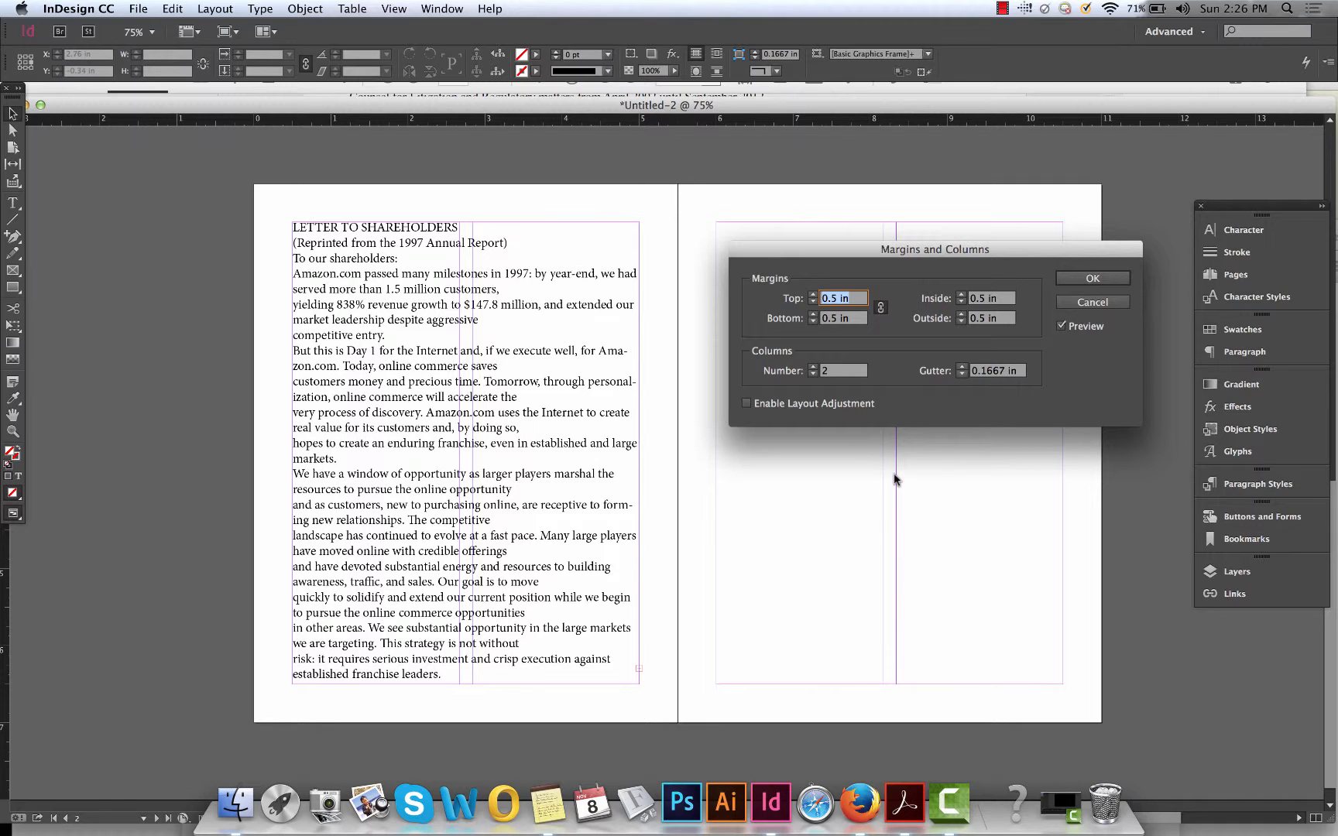
Step: Try widening the gutter between the two columns to 0.5625 in
double_click(995, 371)
key("Up")
key("Up")
key("Up")
key("Up")
key("Up")
key("Up")
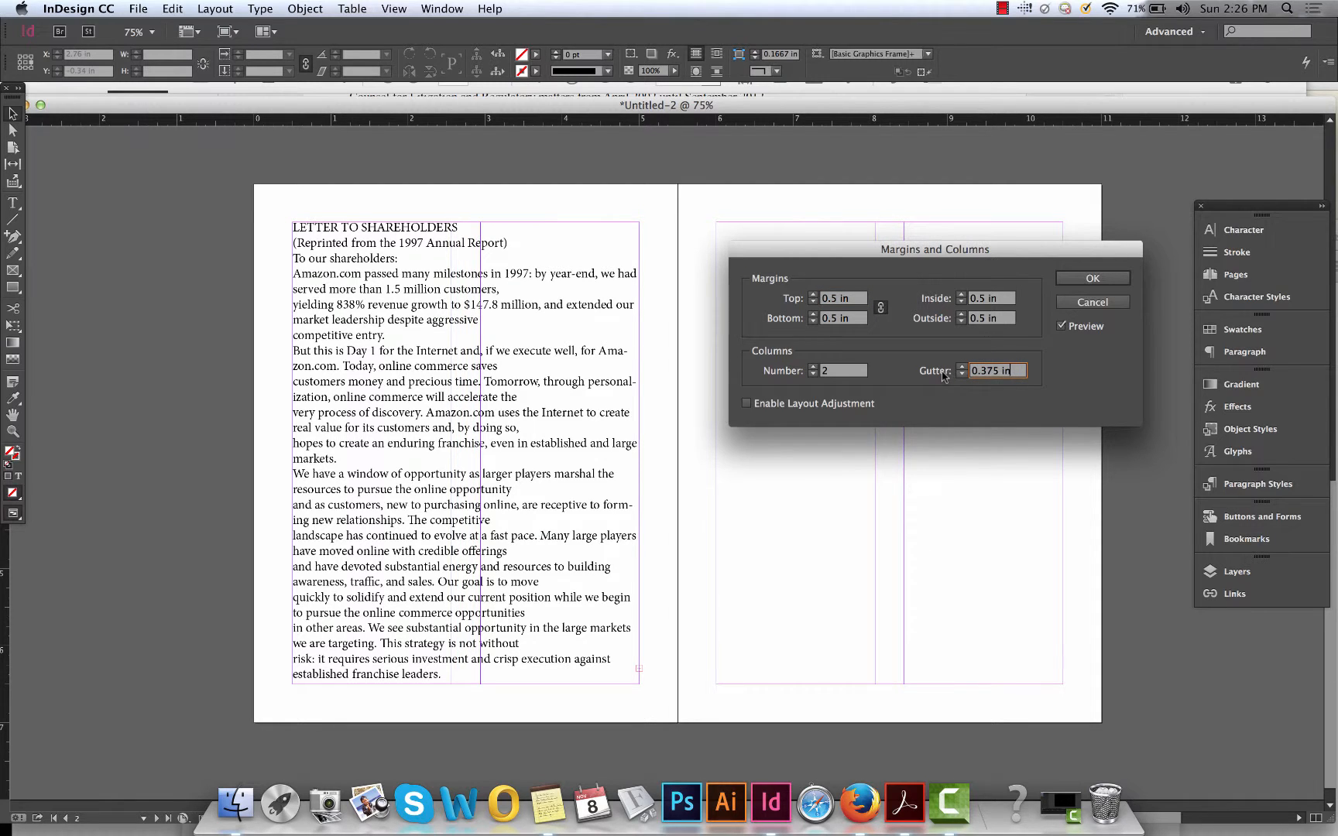
key("Up")
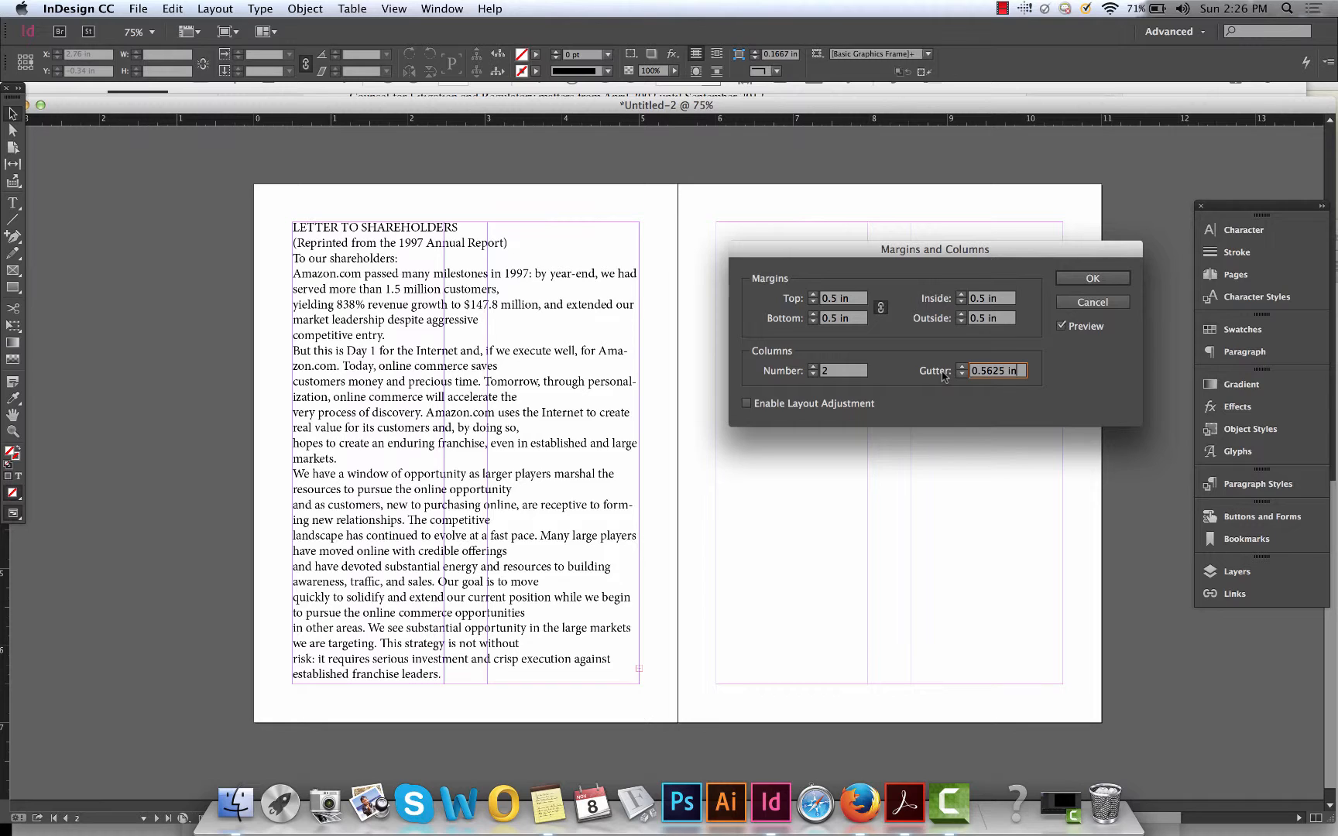
Step: Try narrowing the column gutter to 0.0625 in
key("Down")
key("Down")
key("Down")
key("Down")
key("Down")
key("Down")
key("Down")
key("Down")
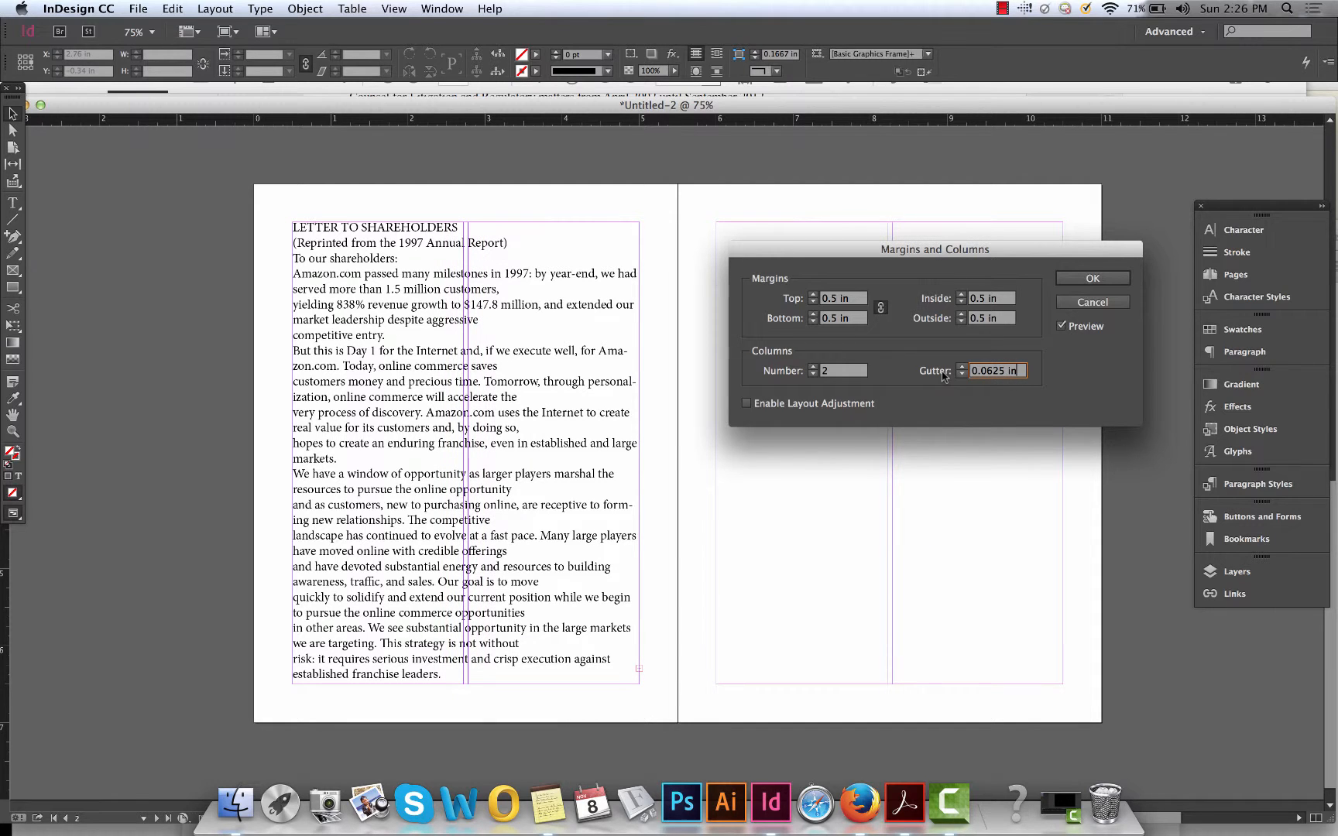
Step: Set the column gutter to 0.3125 in
key("Up")
key("Up")
key("Up")
key("Up")
key("Up")
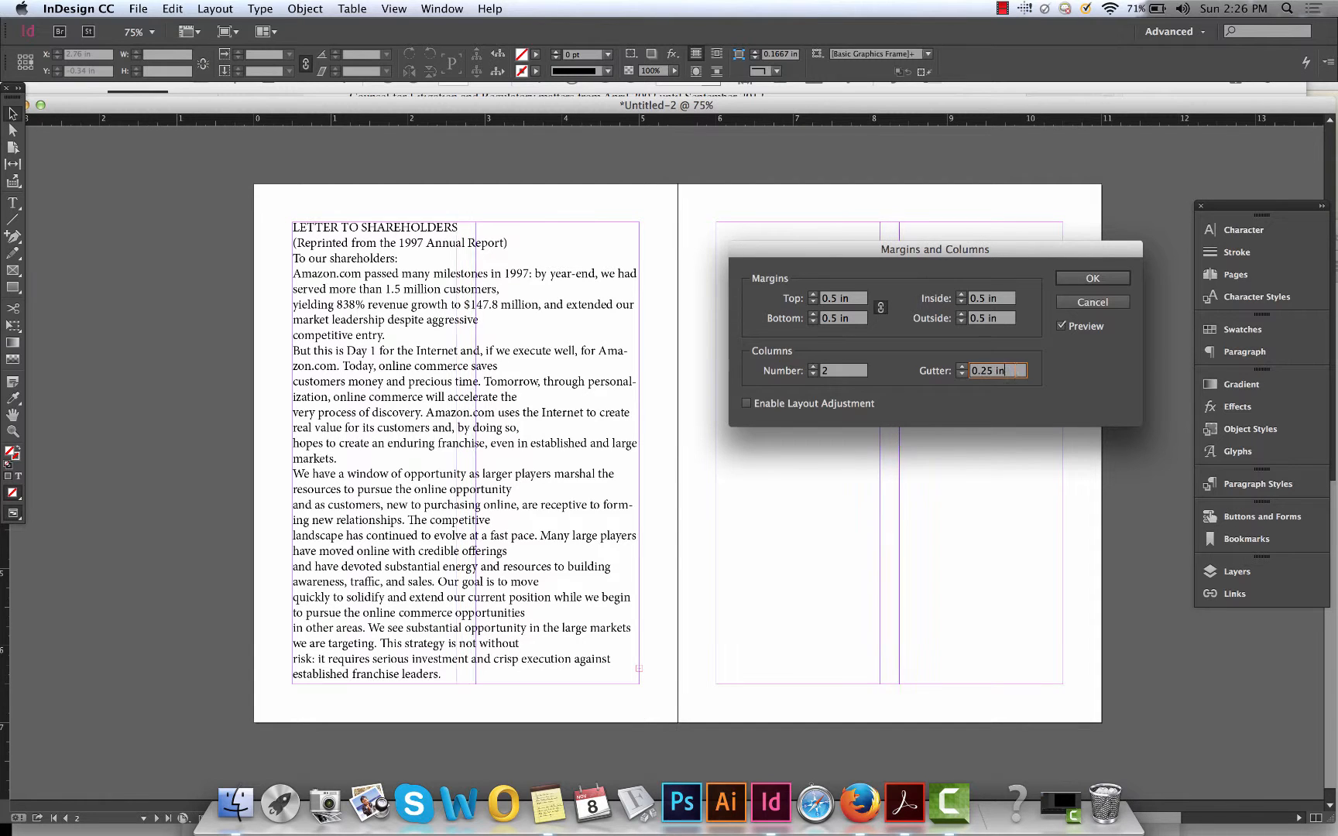
key("Down")
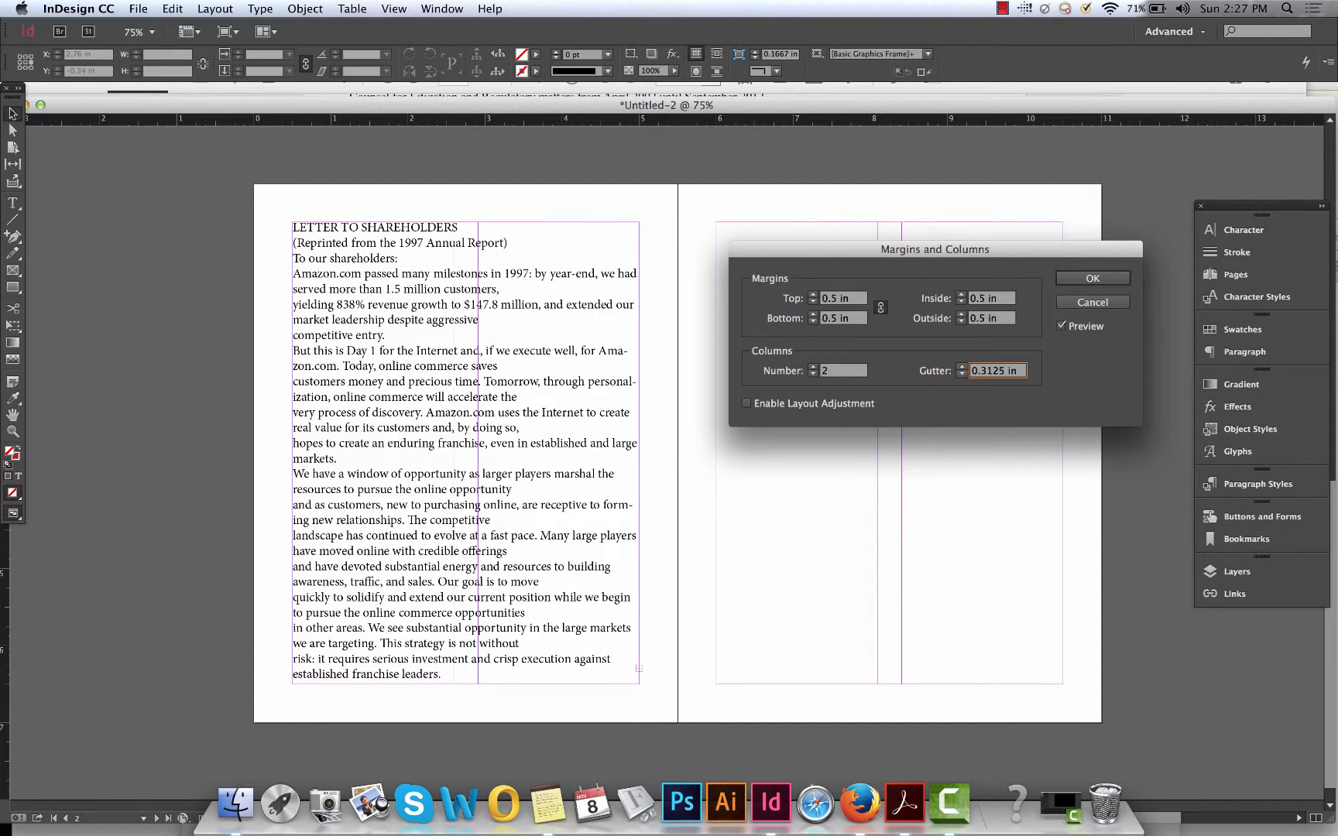
Step: Set all four linked page margins to 0.375 in and apply the margin and column settings
left_click(824, 296)
key("Down")
key("Down")
left_click(881, 308)
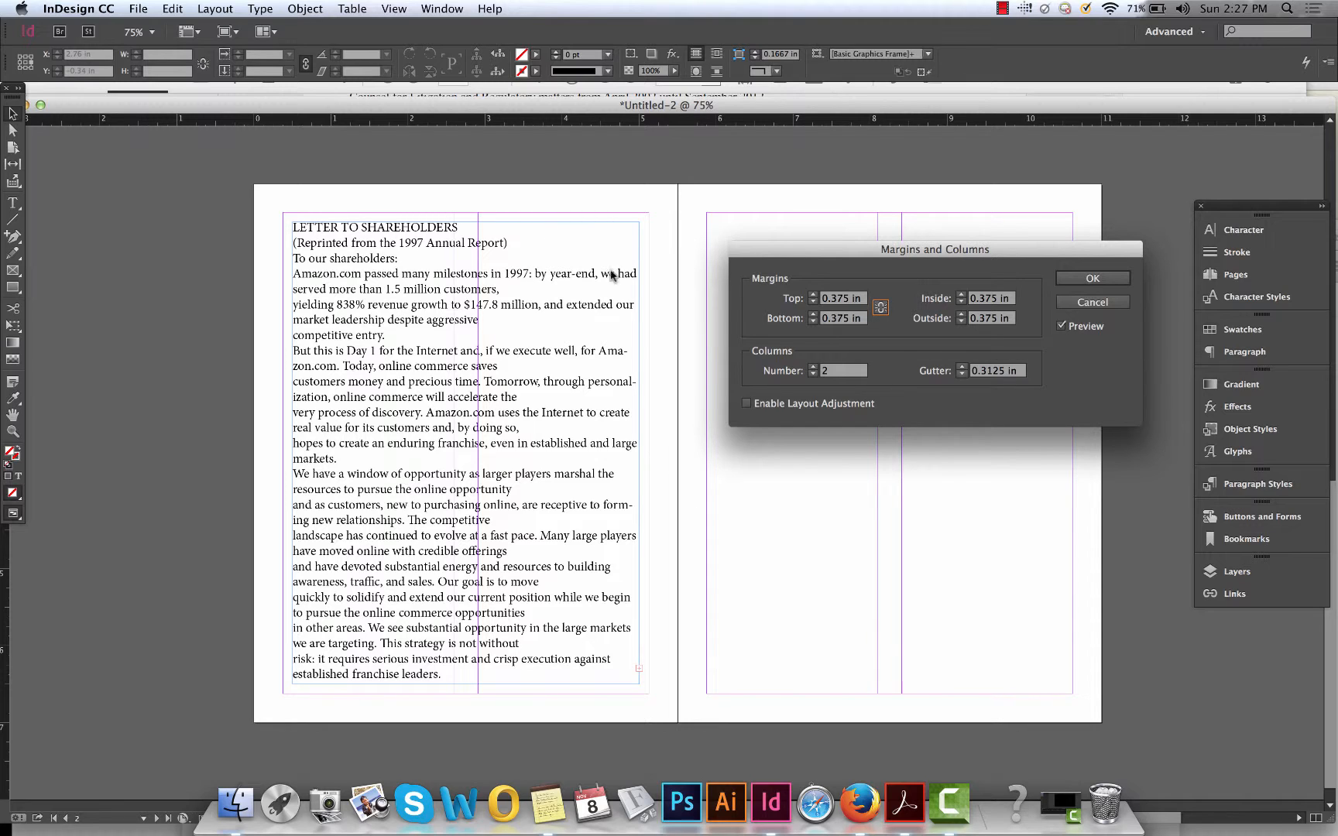
left_click(1106, 279)
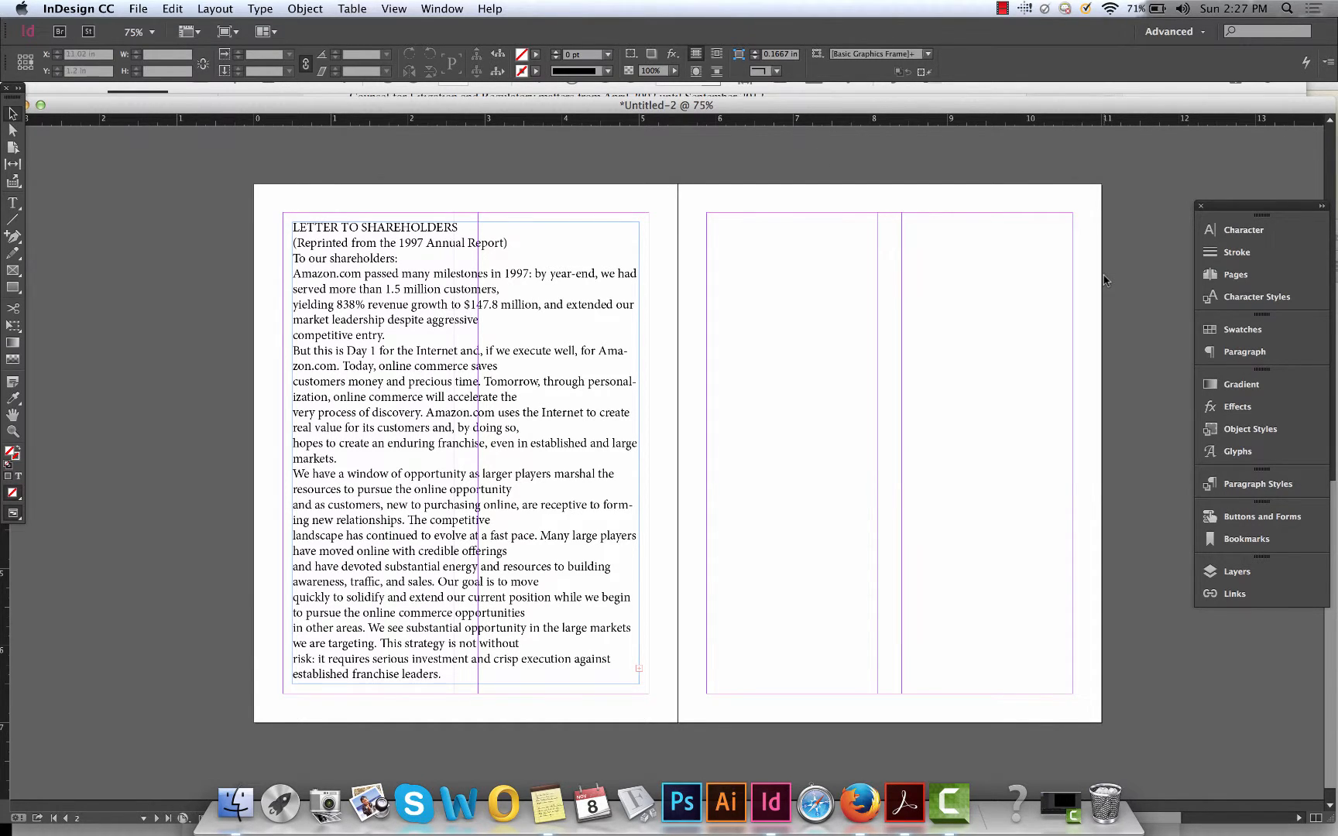
Step: Fit the letter's text frame to the first column of the left page, about 2.22 in wide and 6.25 in high
left_click(602, 383)
left_click_drag(639, 690, 454, 686)
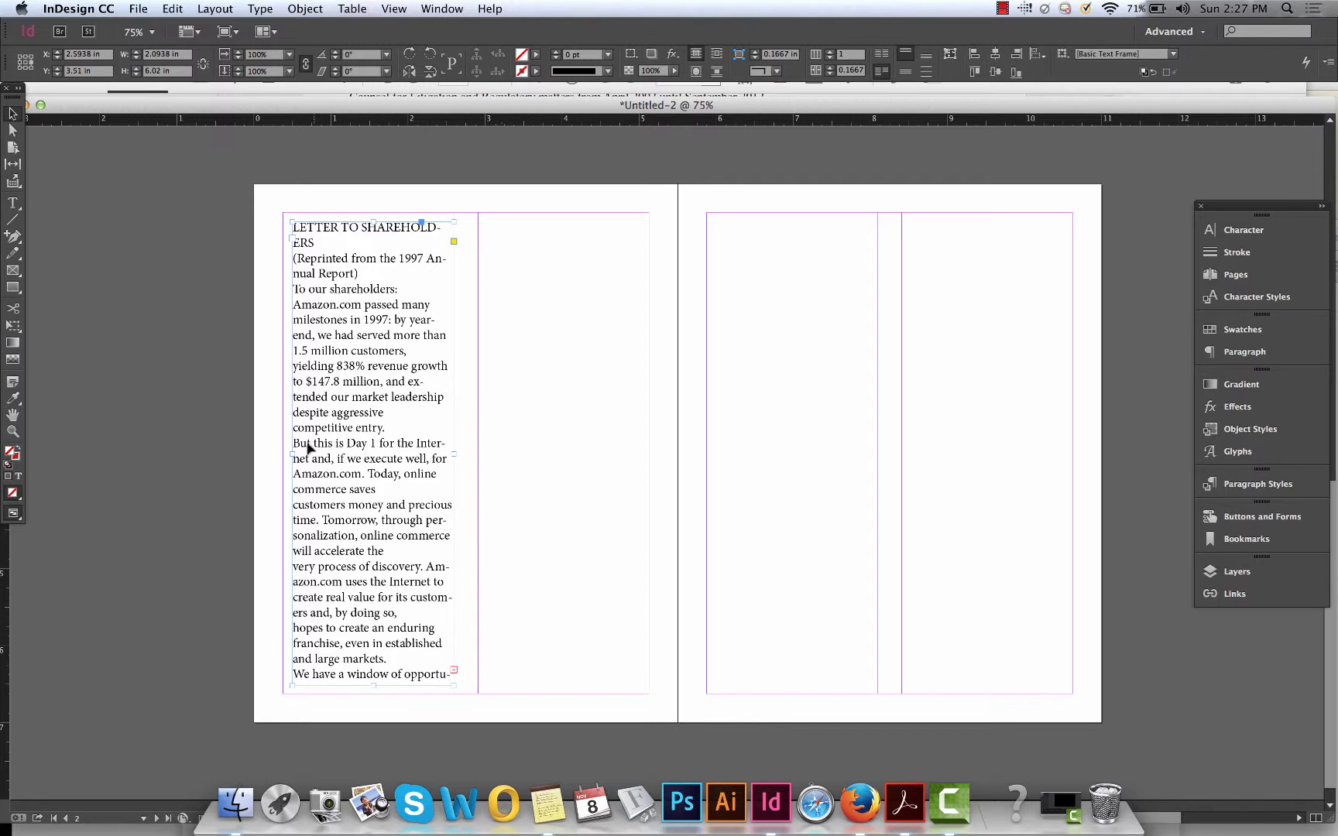
left_click_drag(350, 258, 340, 248)
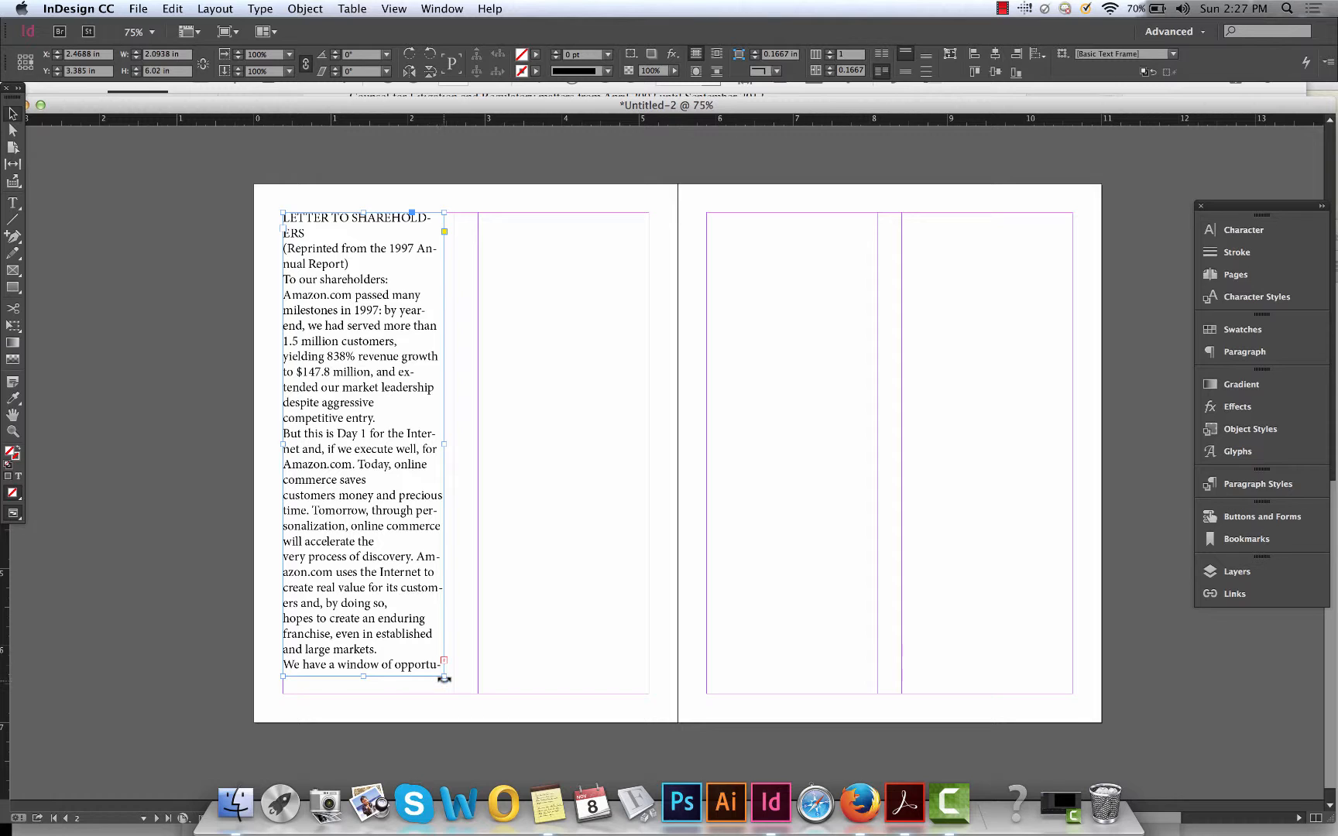
left_click_drag(446, 681, 453, 694)
key("super+z")
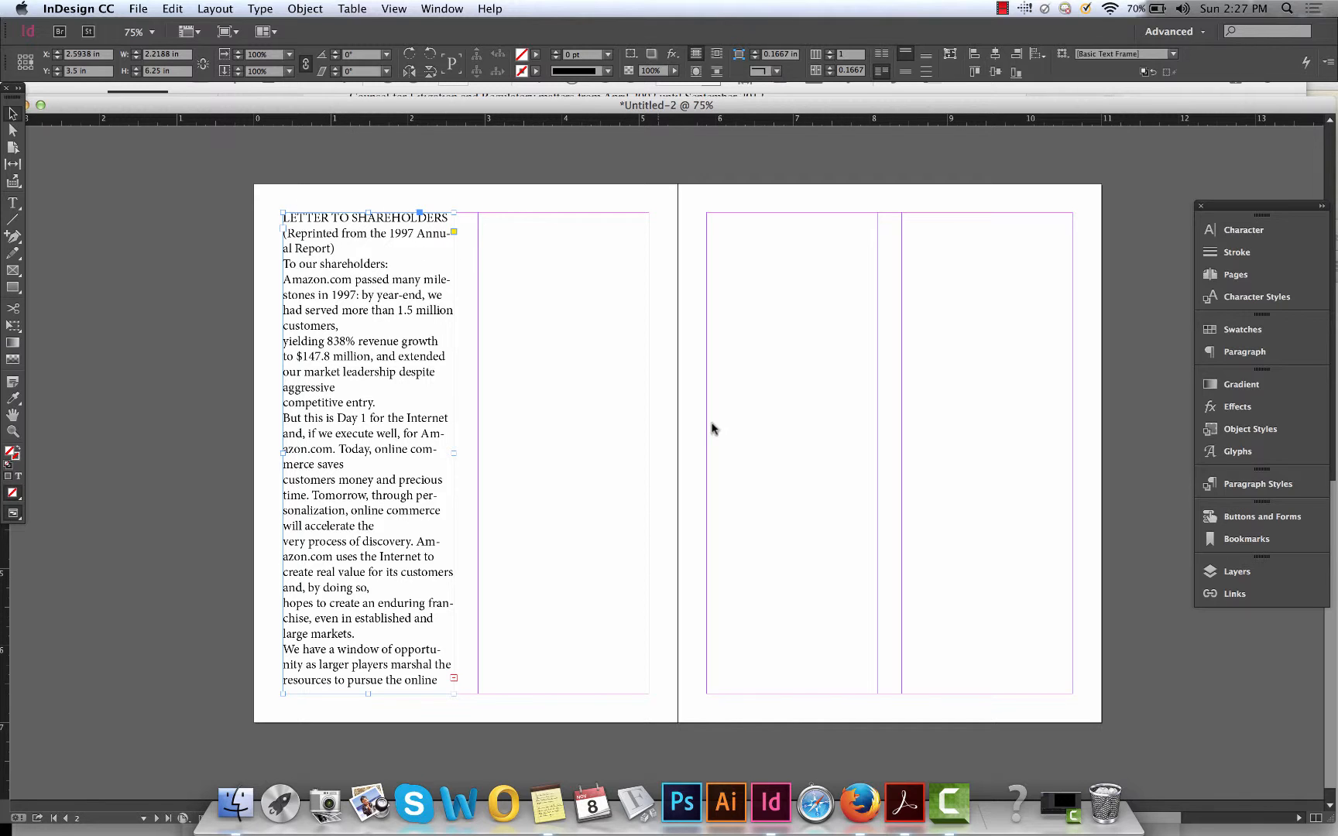
Step: With the letter's text frame selected, create a new paragraph style named "Shareholder Letter"
left_click(798, 439)
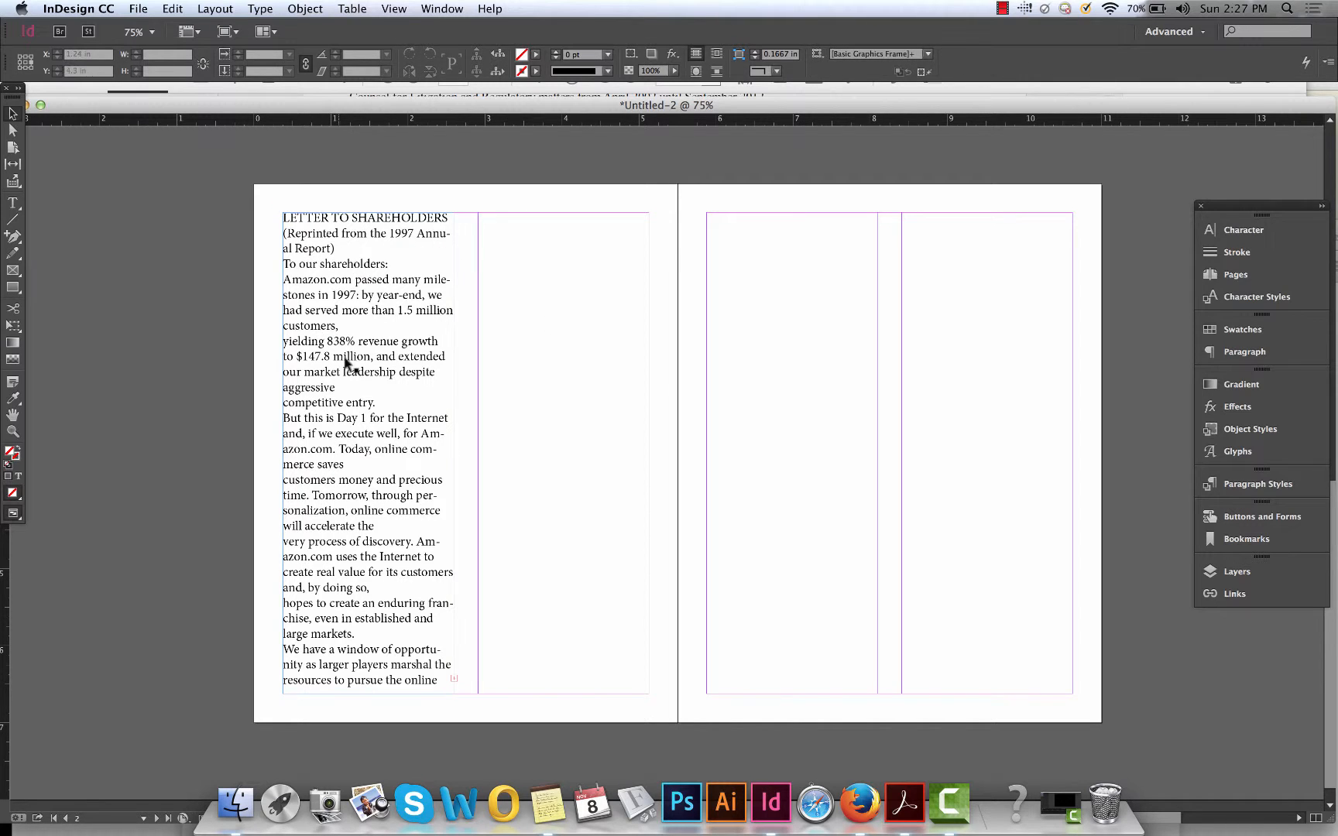
left_click(381, 515)
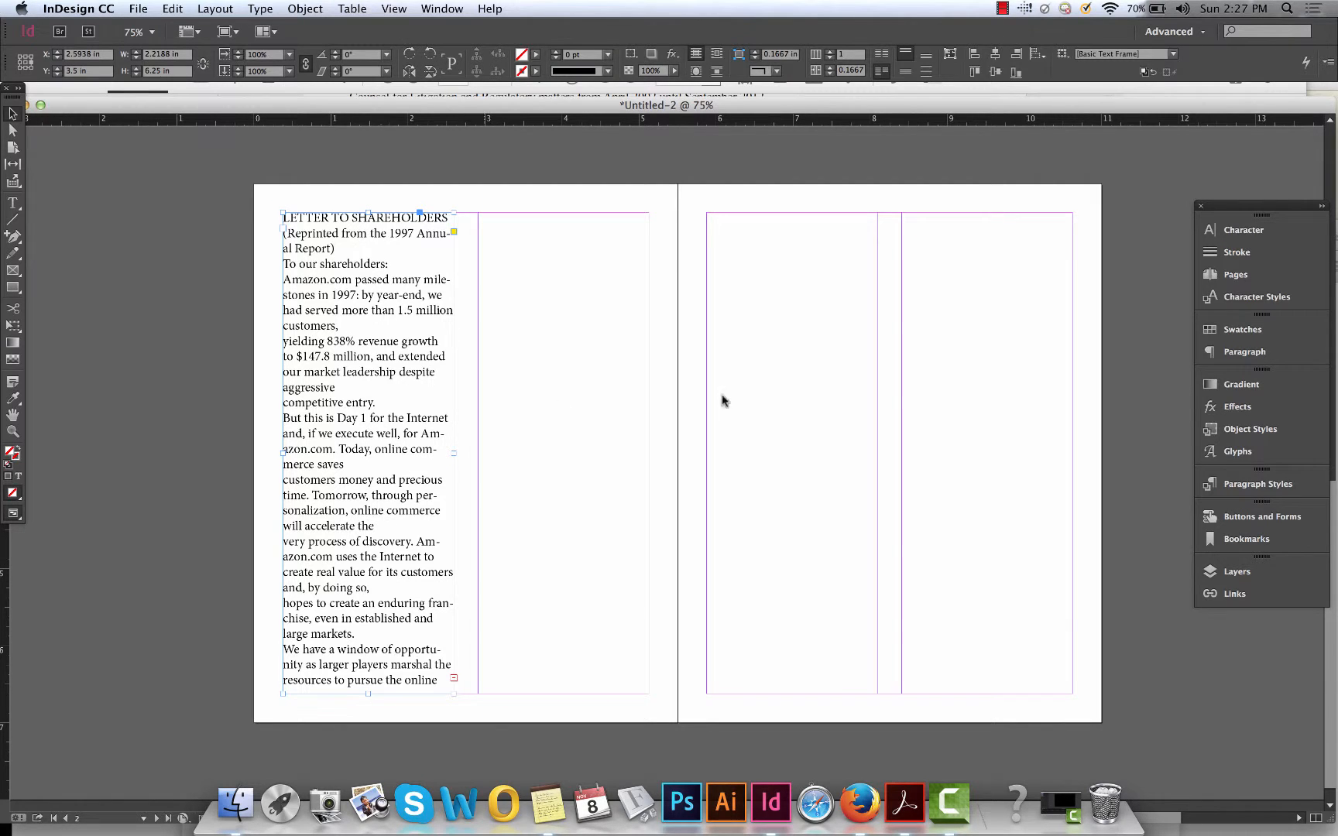
left_click(1242, 486)
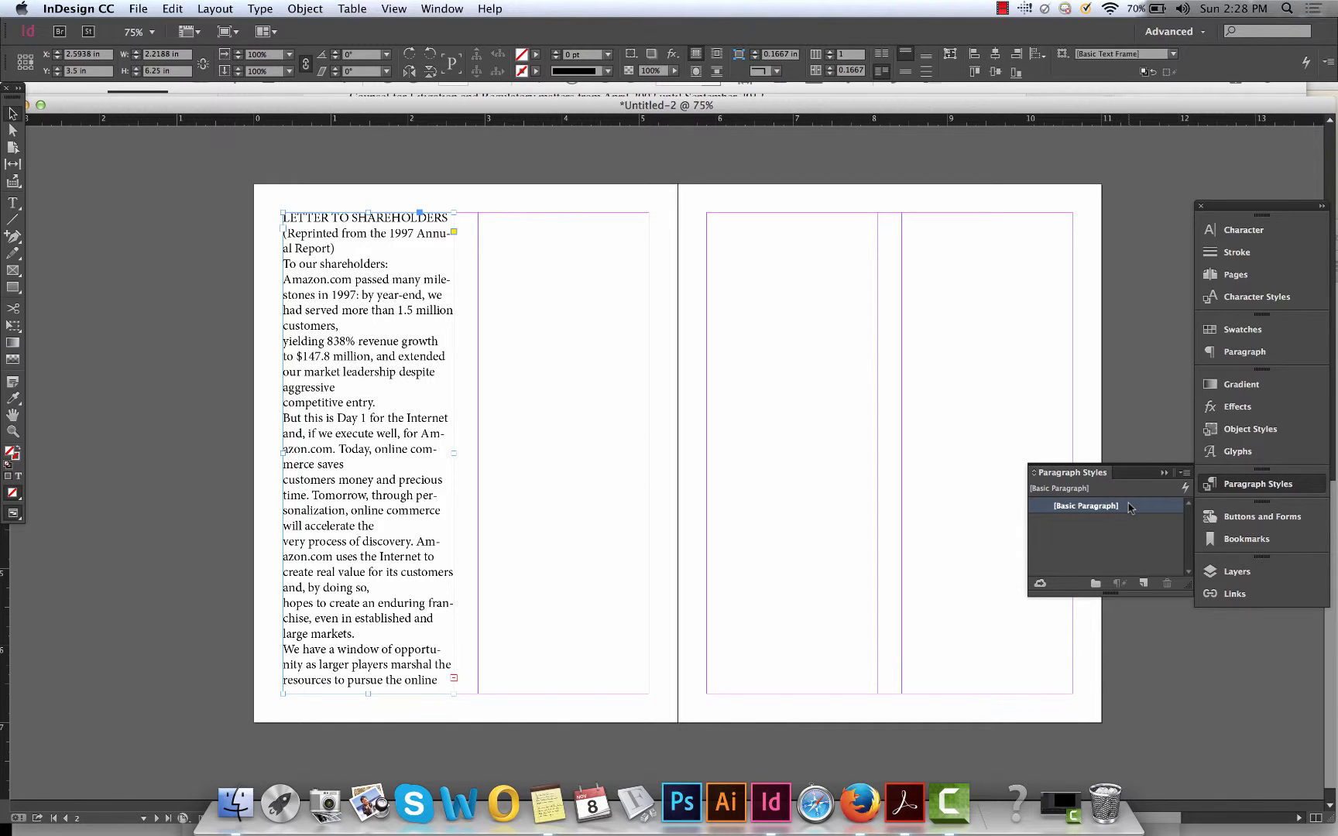
left_click(1142, 583)
double_click(1096, 522)
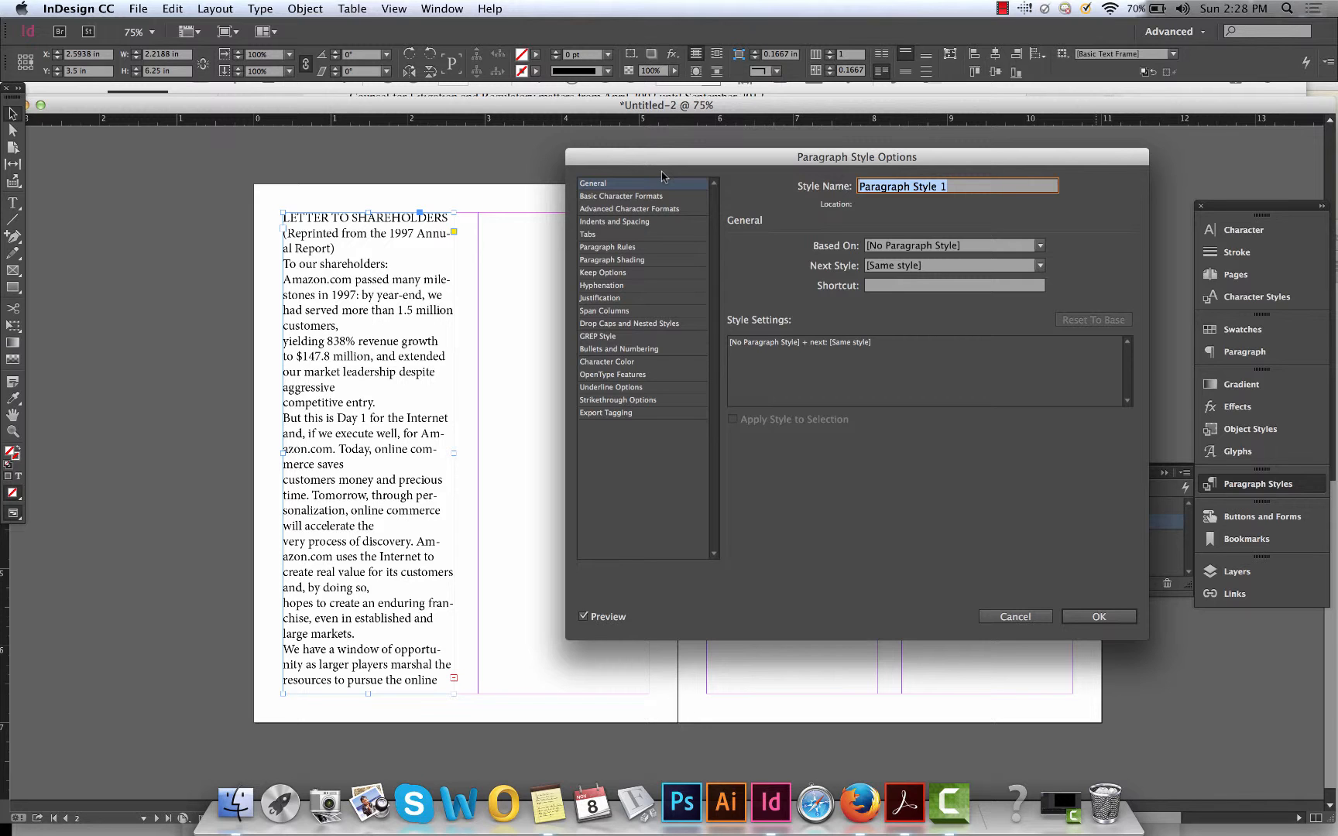
left_click_drag(652, 159, 764, 203)
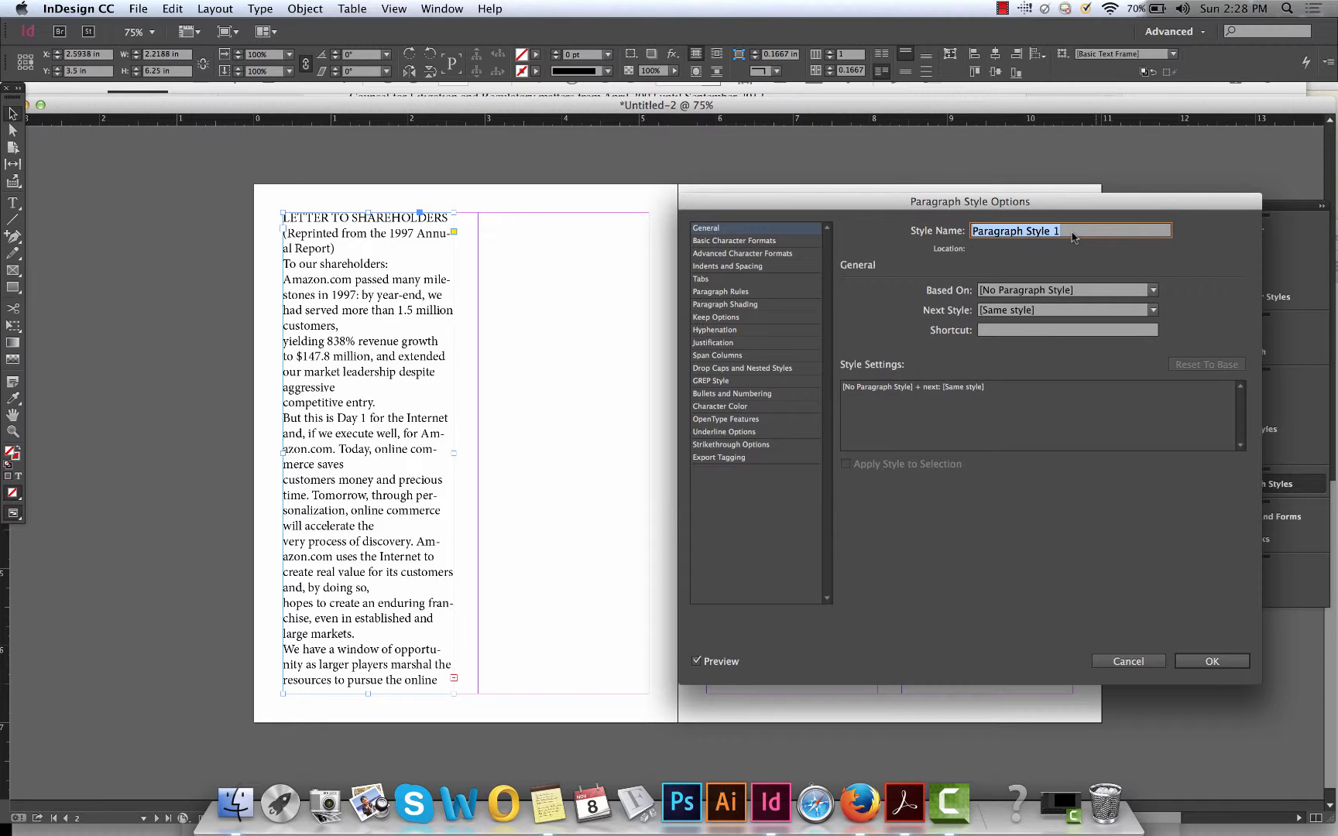
type("Share")
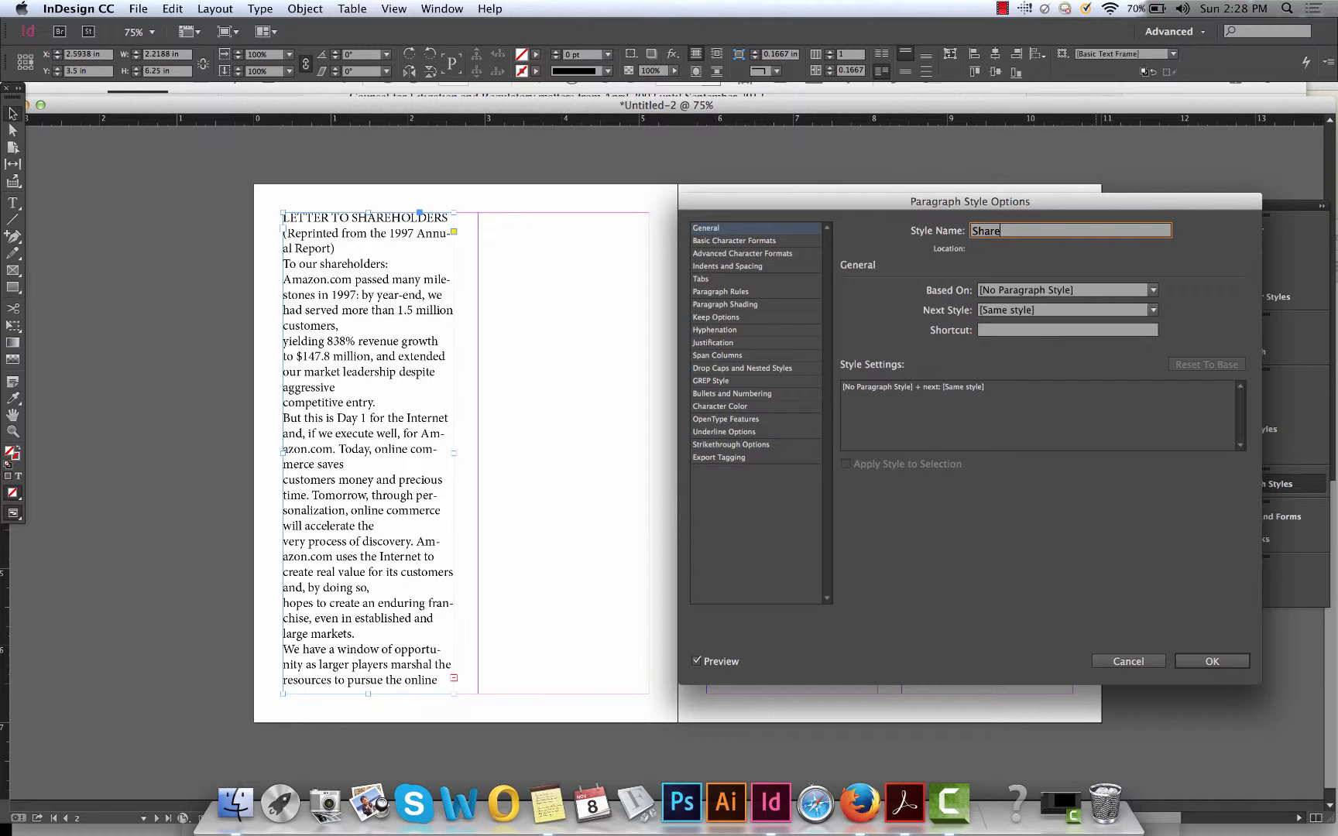
type("holder LE")
Step: Try Akzidenz-Grotesk BQ as the paragraph style's font family, and settle on Baskerville
left_click(769, 241)
left_click(1067, 299)
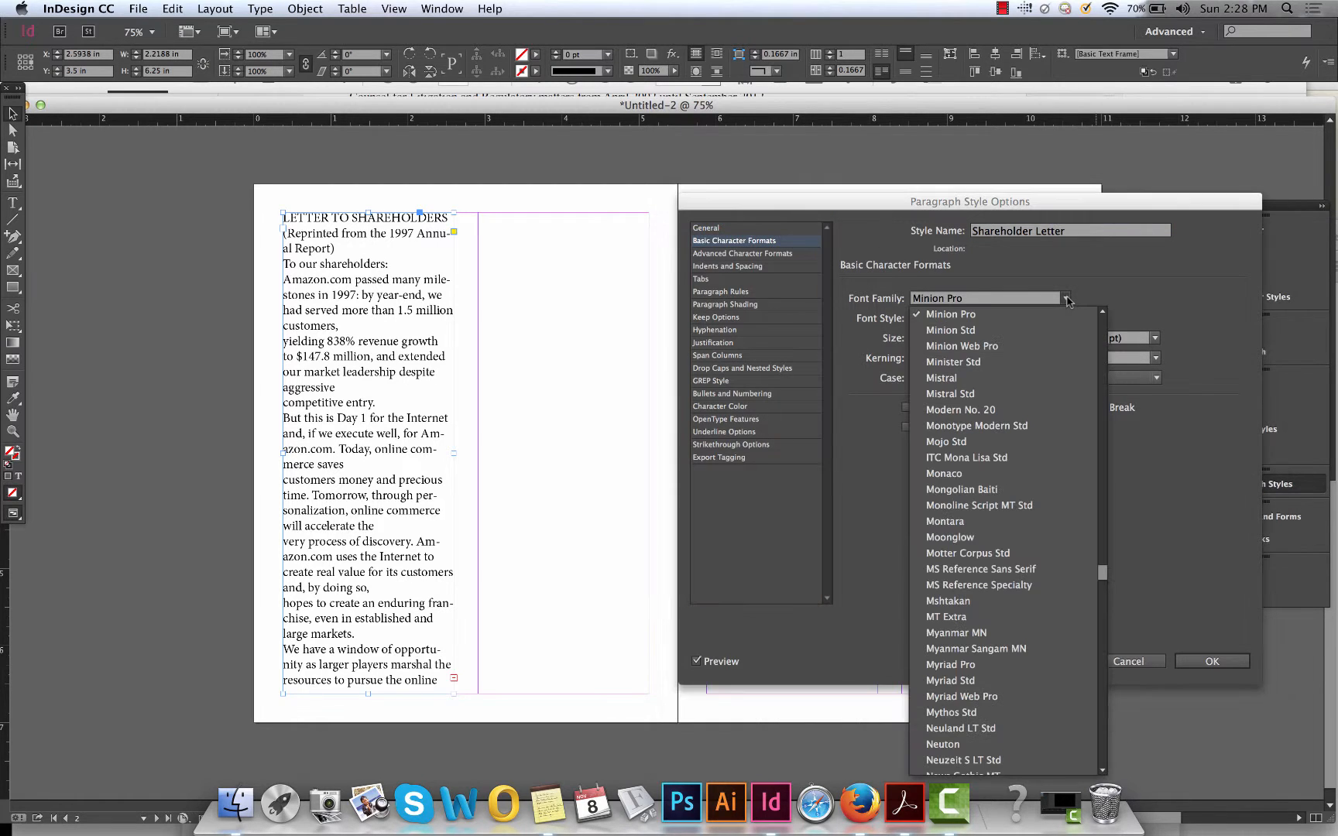
scroll(1045, 325, "up", 10)
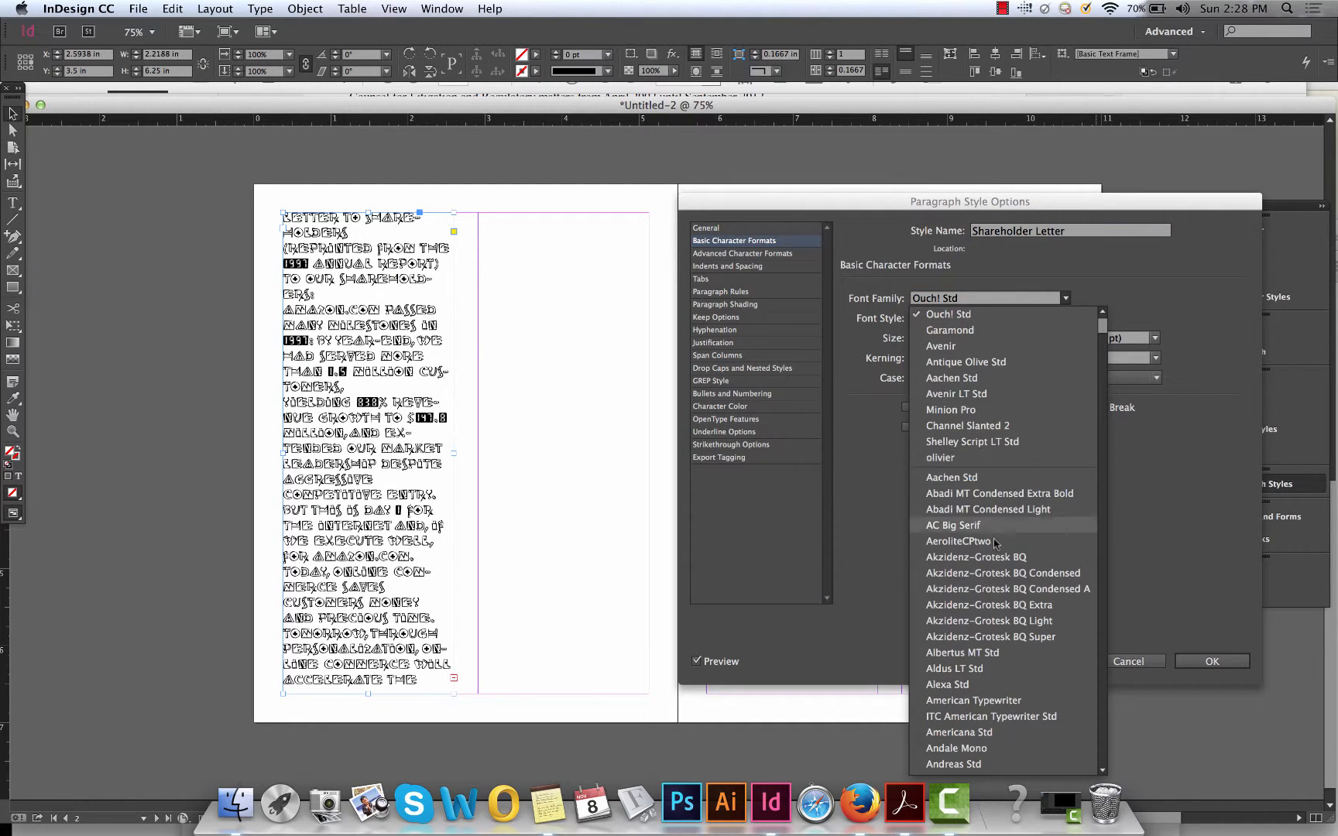
left_click(985, 561)
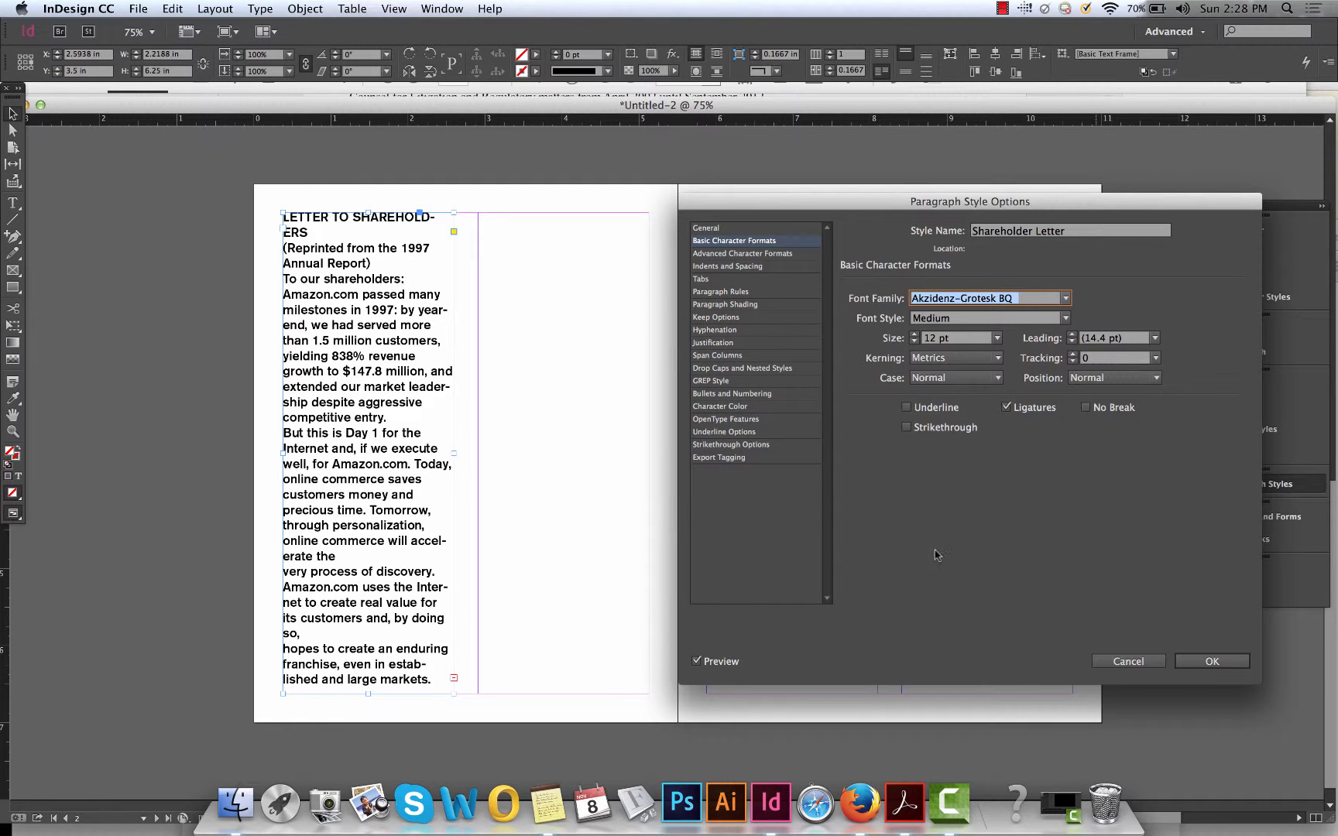
left_click(1066, 299)
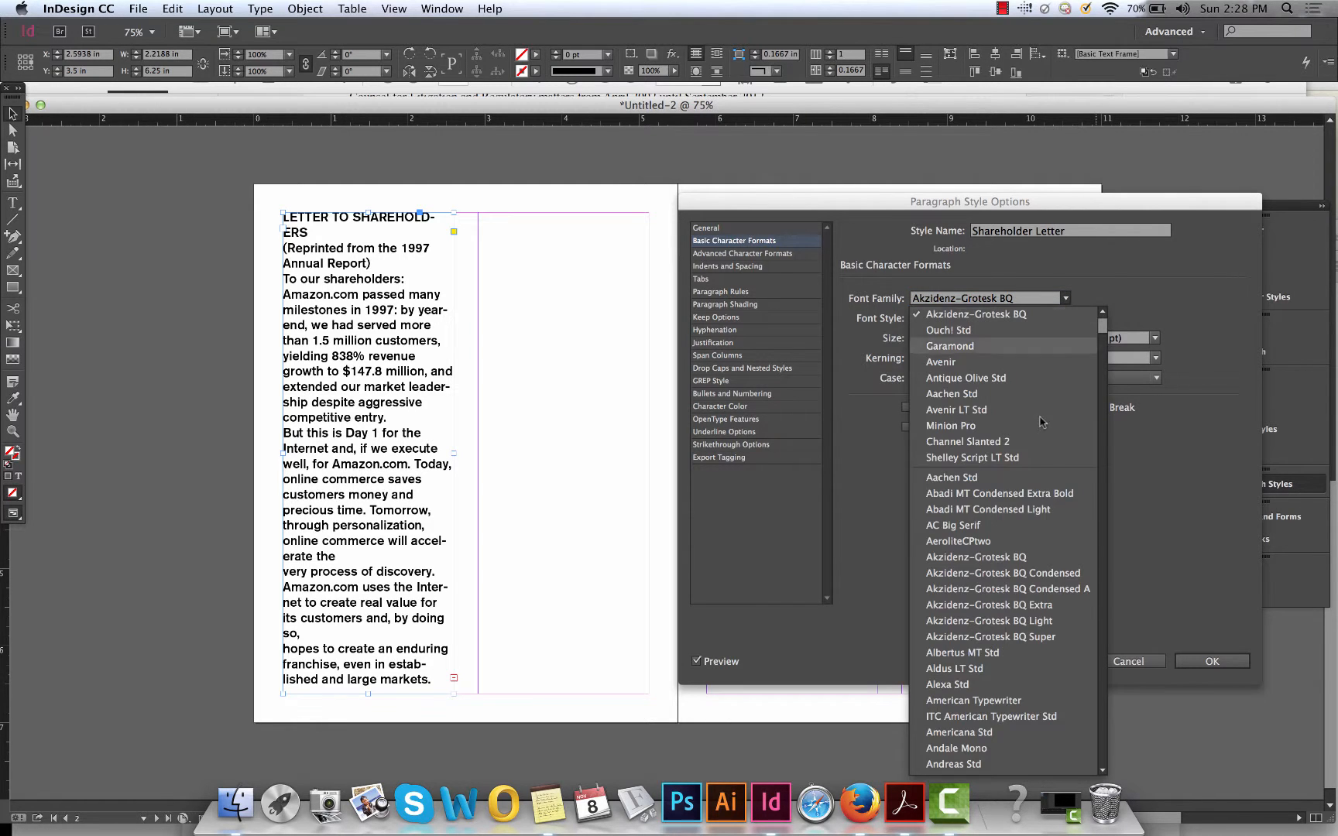
scroll(1030, 541, "down", 10)
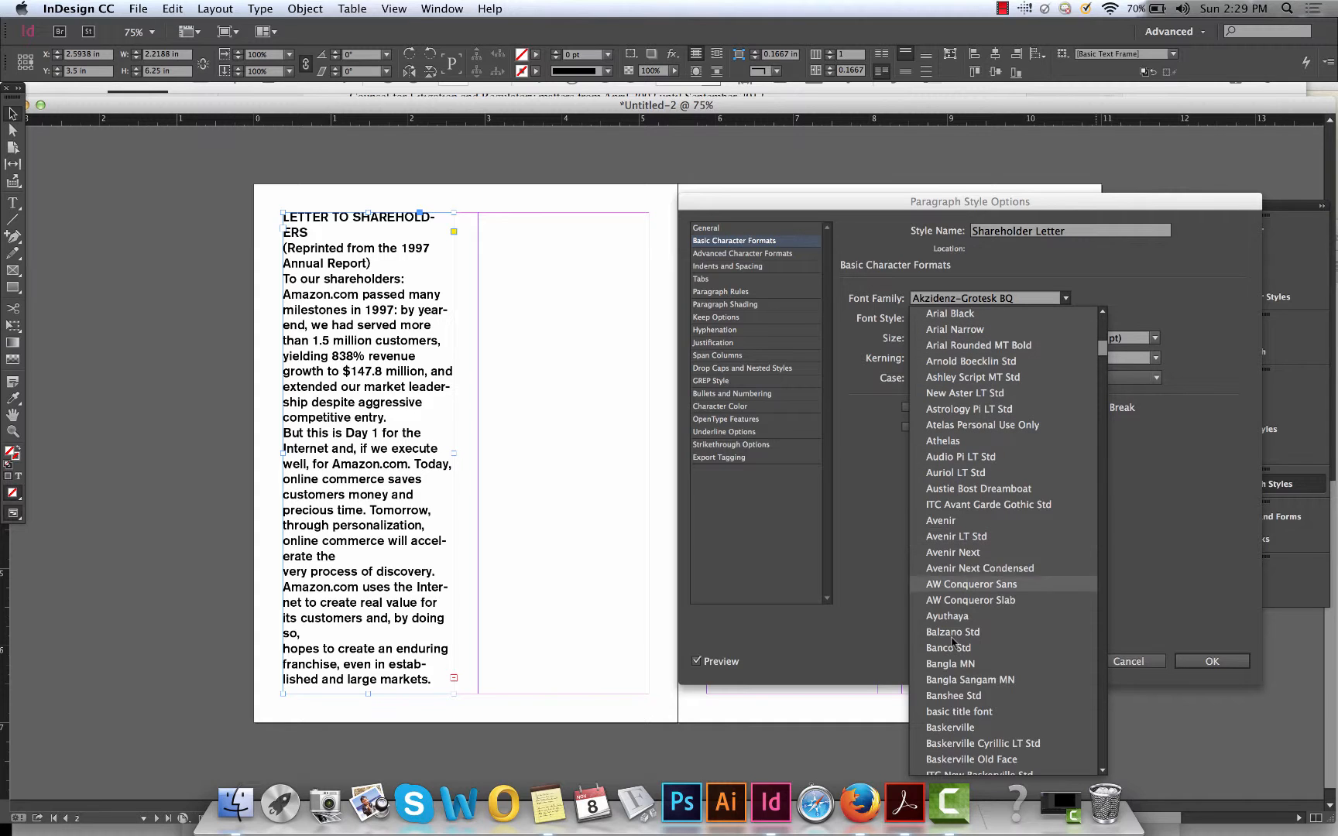
left_click(950, 727)
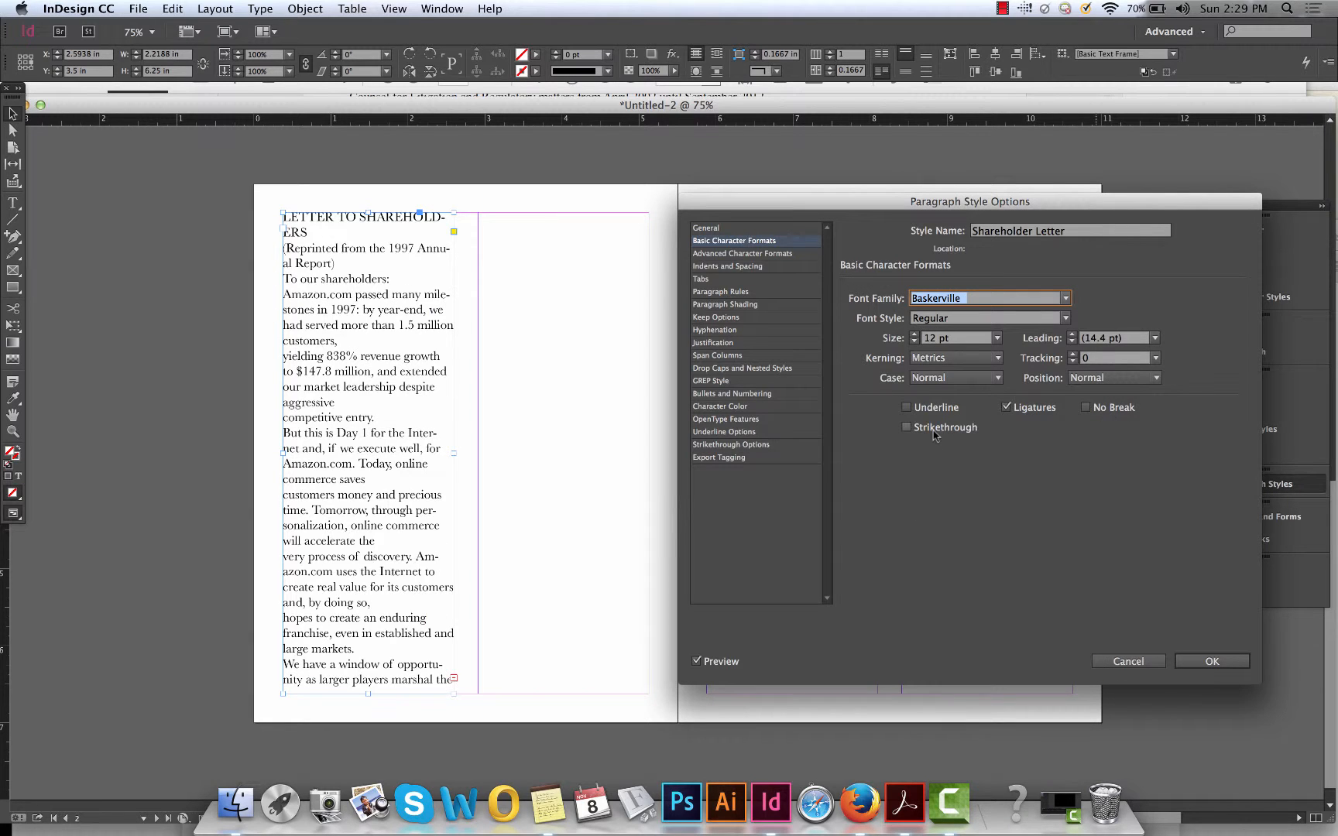
Step: Set the font size of the Shareholder Letter style to 10 pt
left_click(1064, 320)
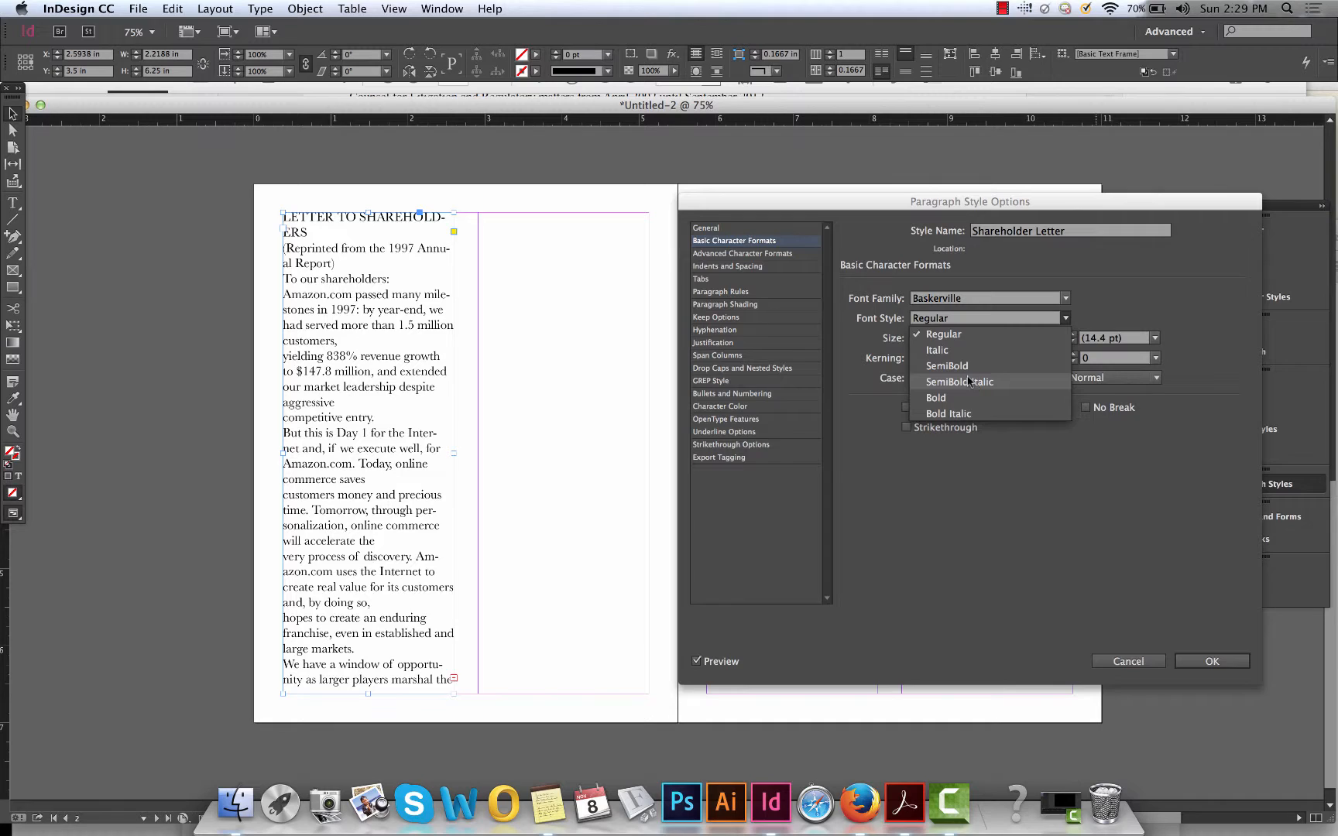
left_click(973, 496)
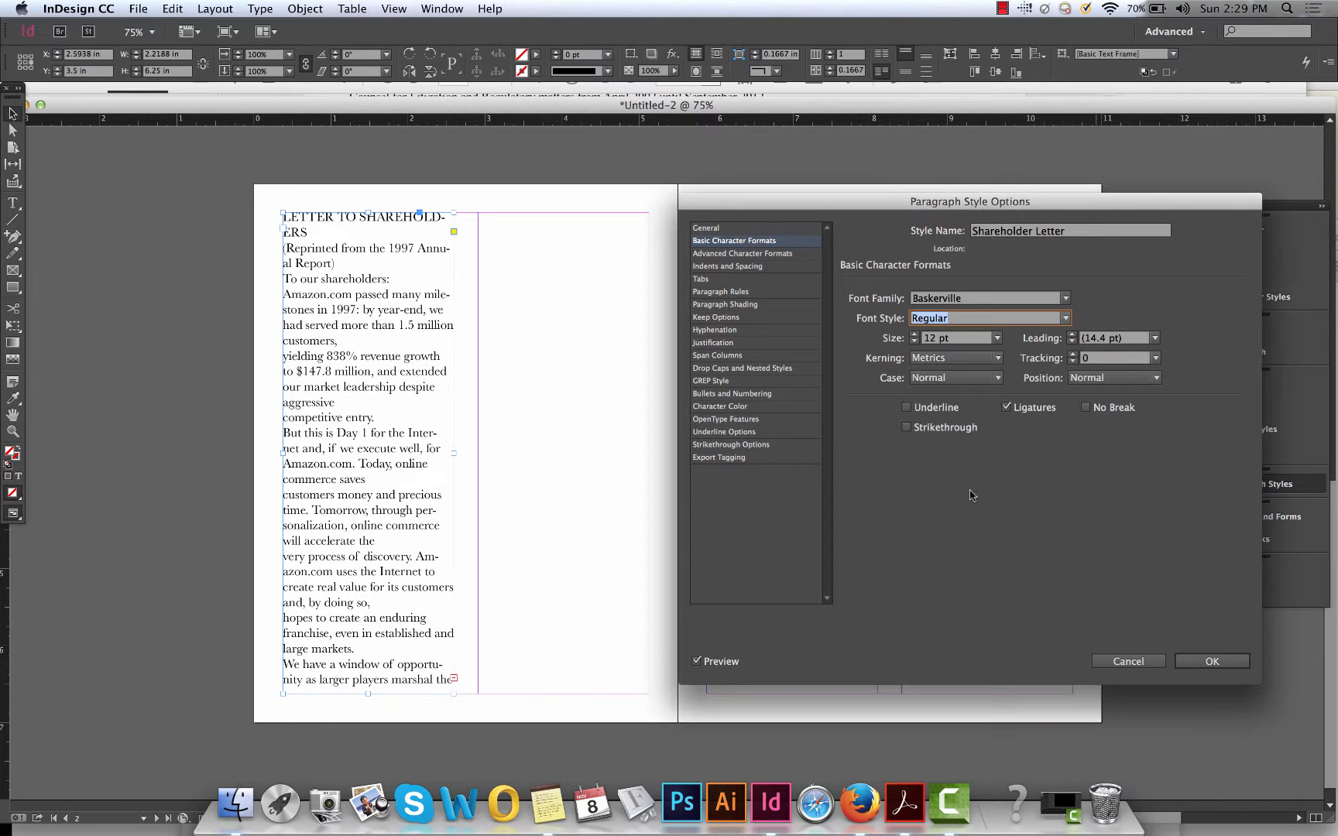
left_click(998, 338)
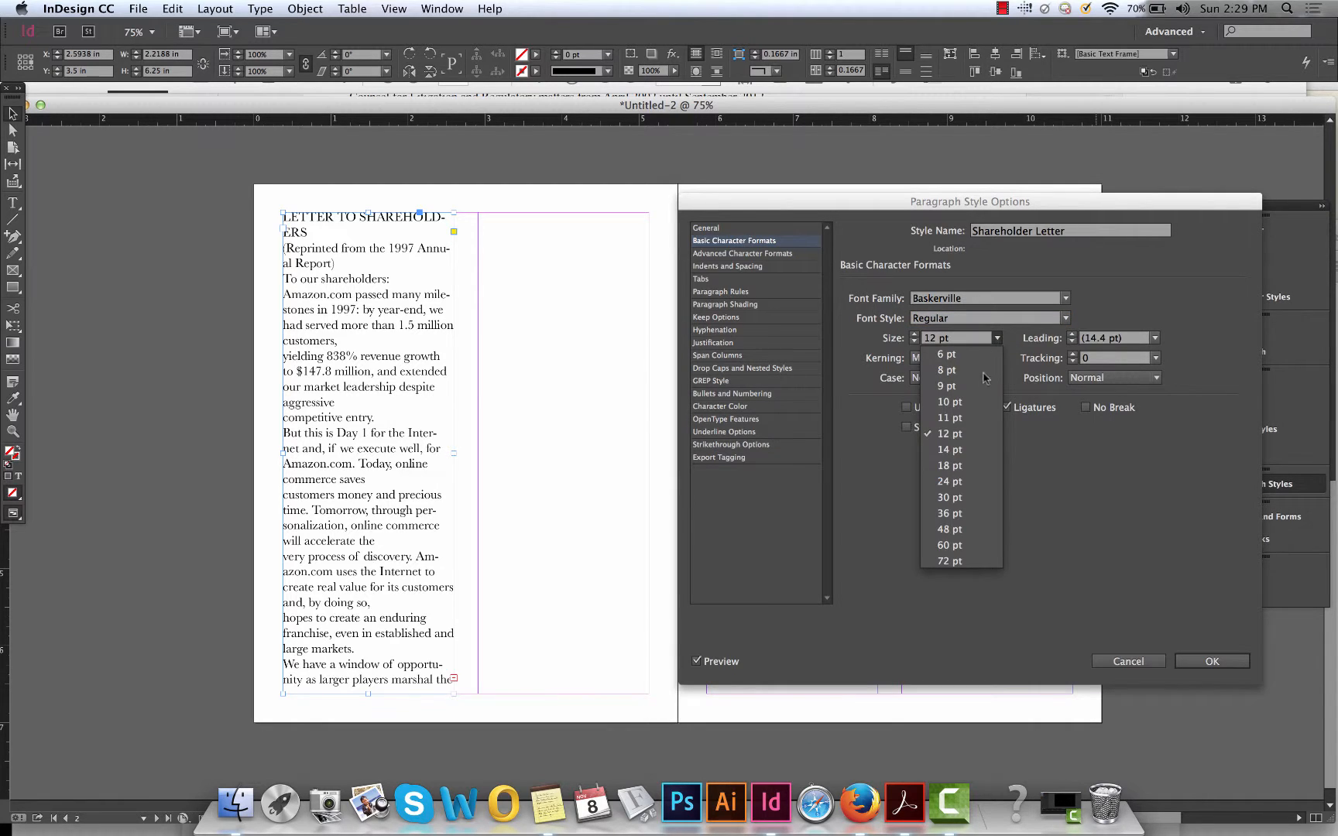
left_click(971, 405)
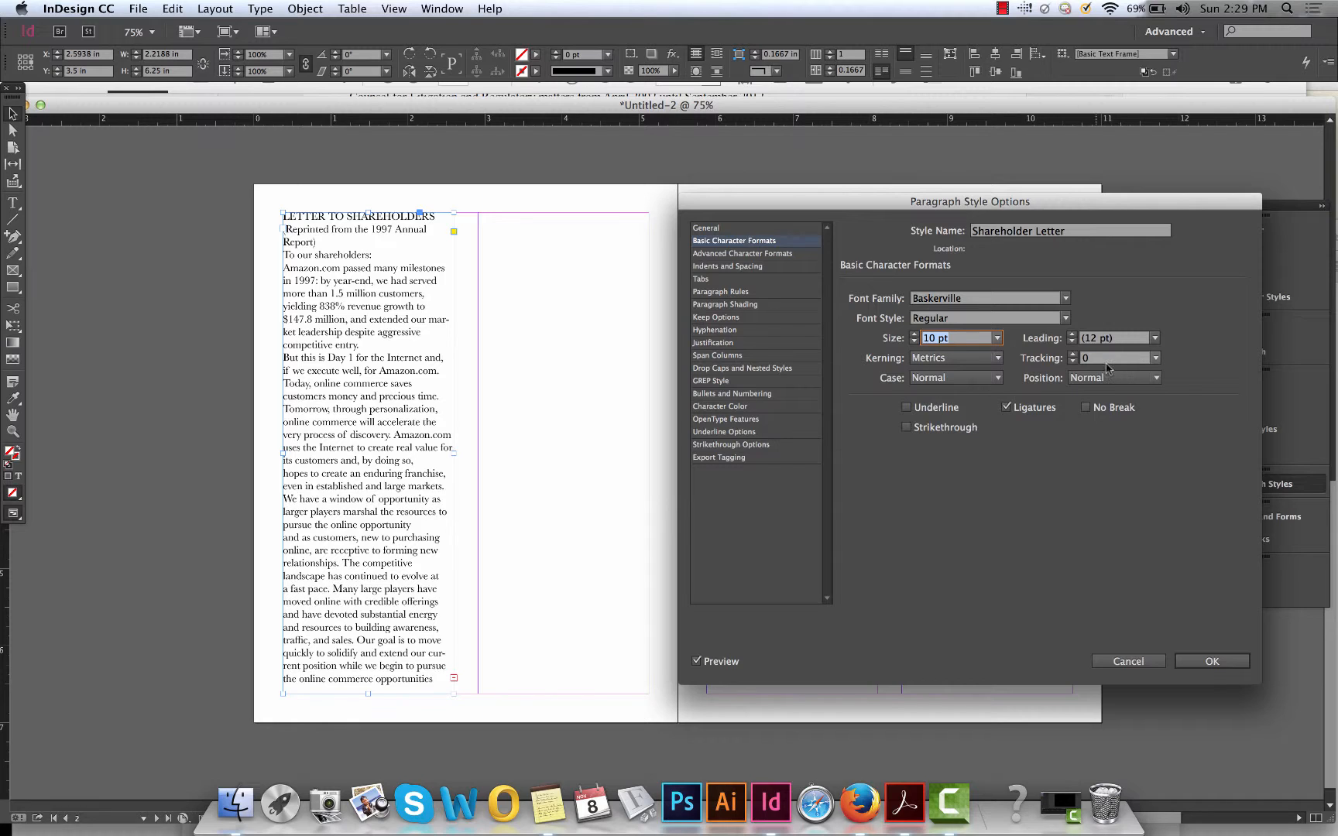
Step: Try a loose tracking of 100 for the paragraph style, and tighten it to -75
left_click(1156, 358)
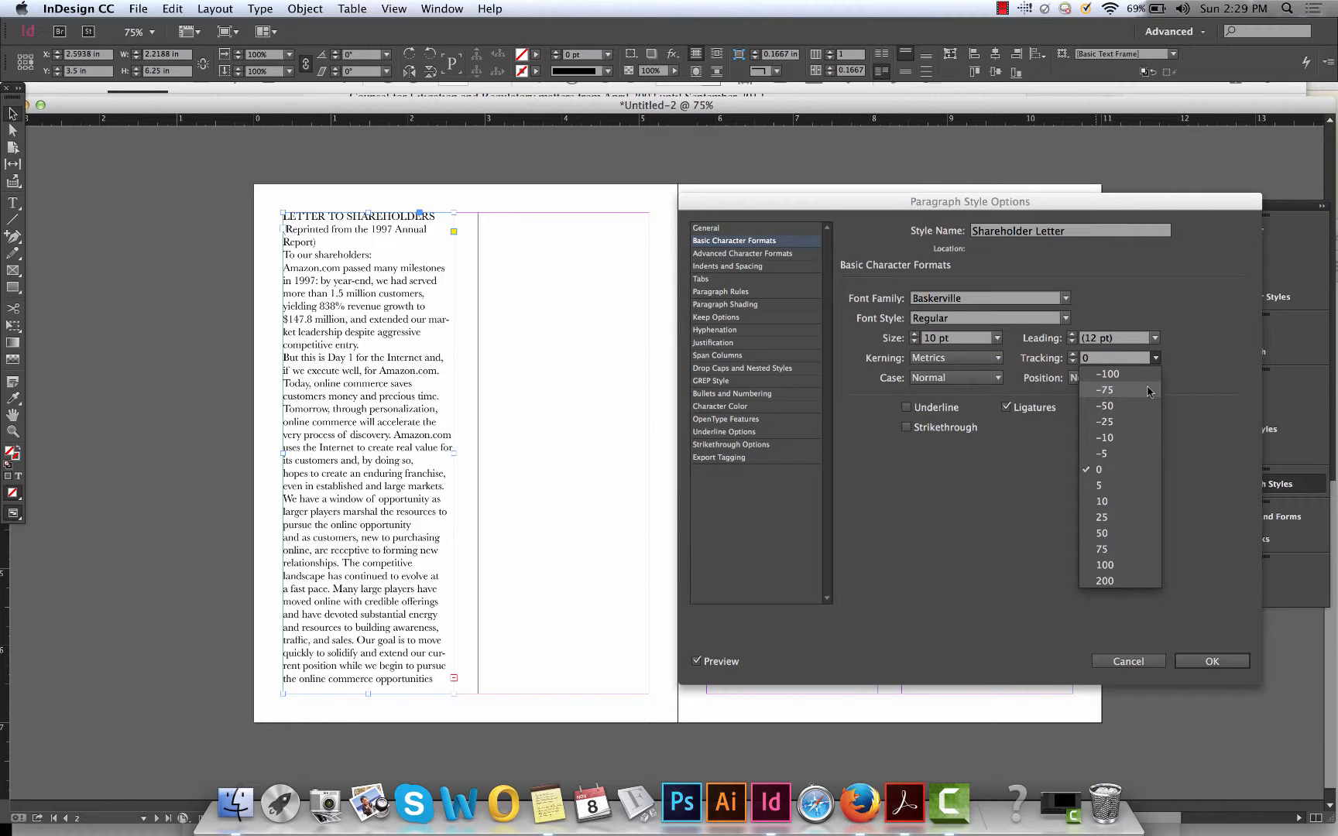
left_click(1105, 565)
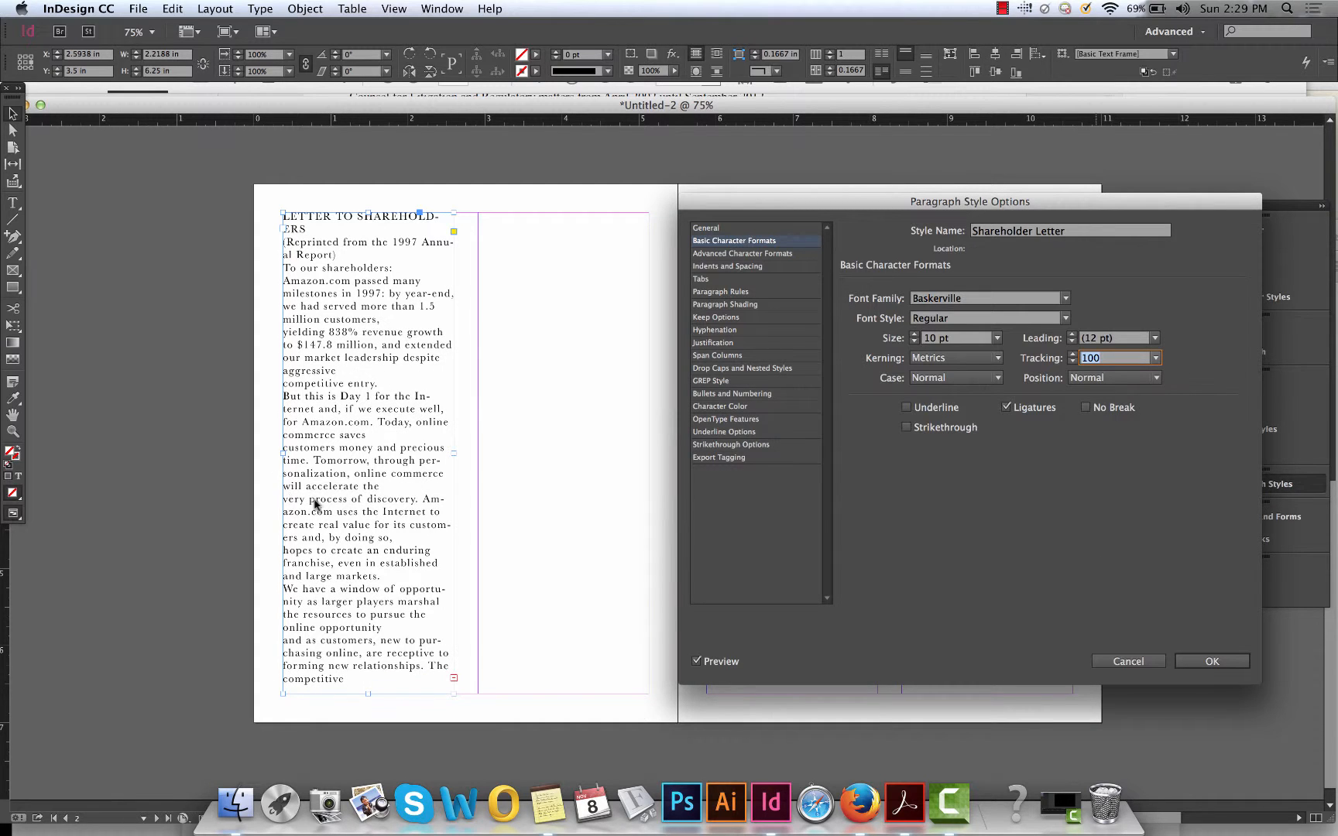
left_click(1154, 358)
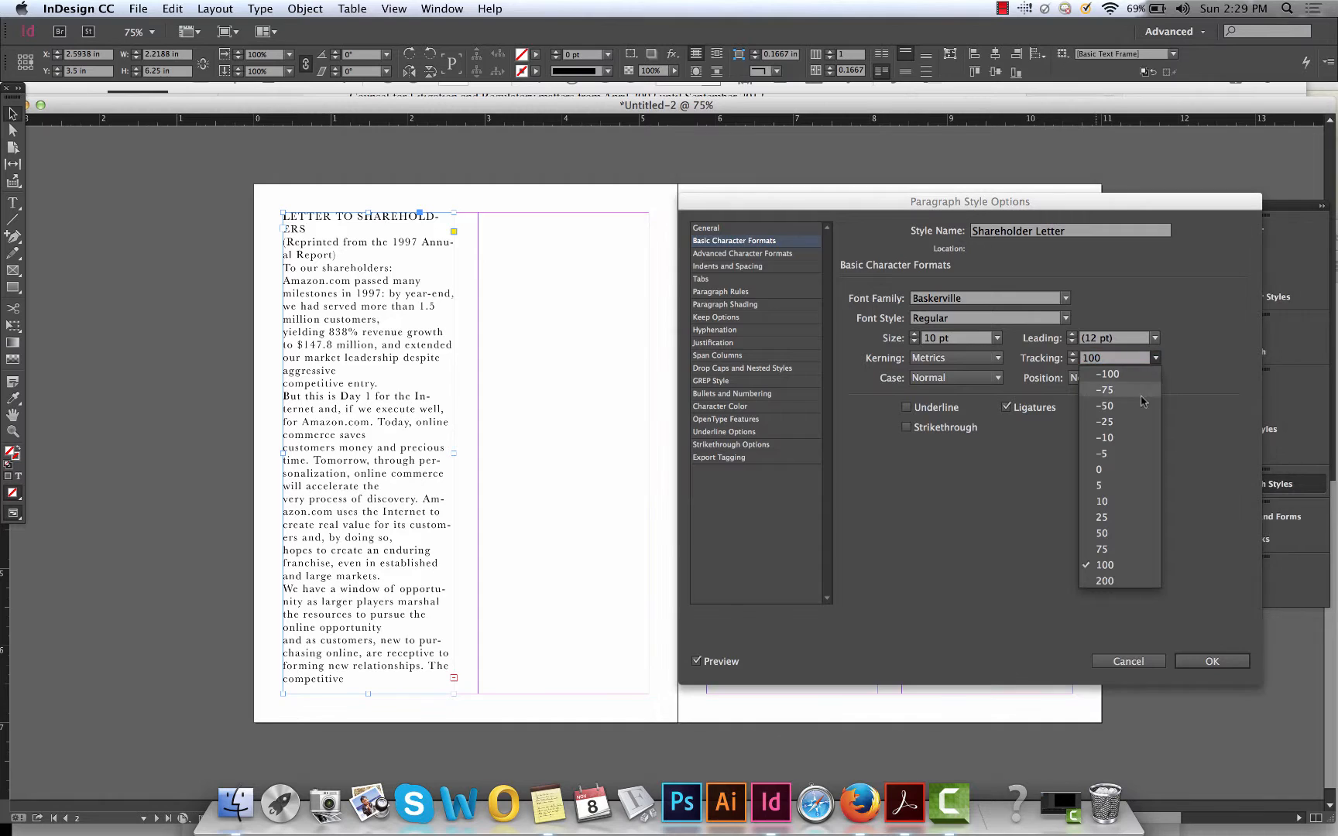
left_click(1112, 393)
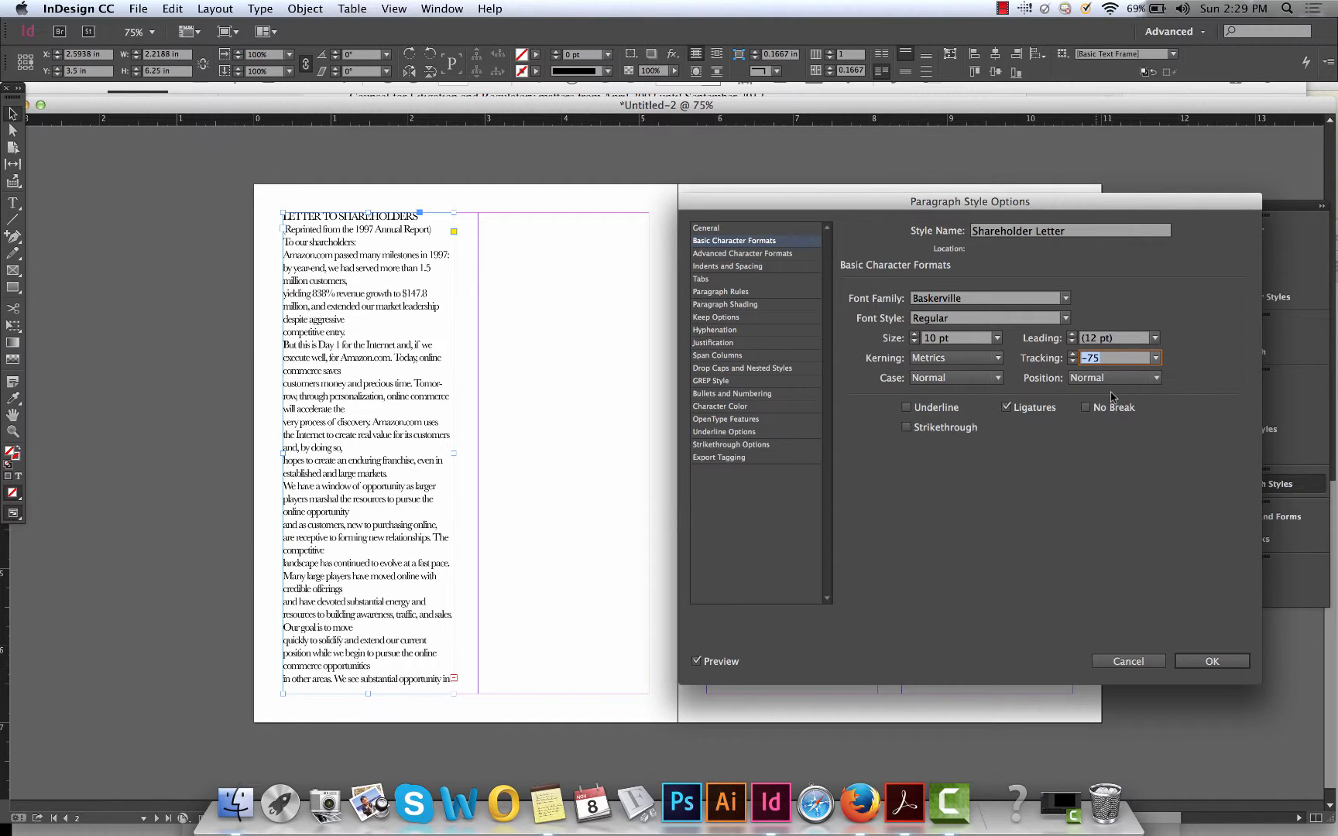
Step: Reset the paragraph style's tracking to 0 and keep the kerning on Metrics
left_click(1155, 358)
left_click(1113, 470)
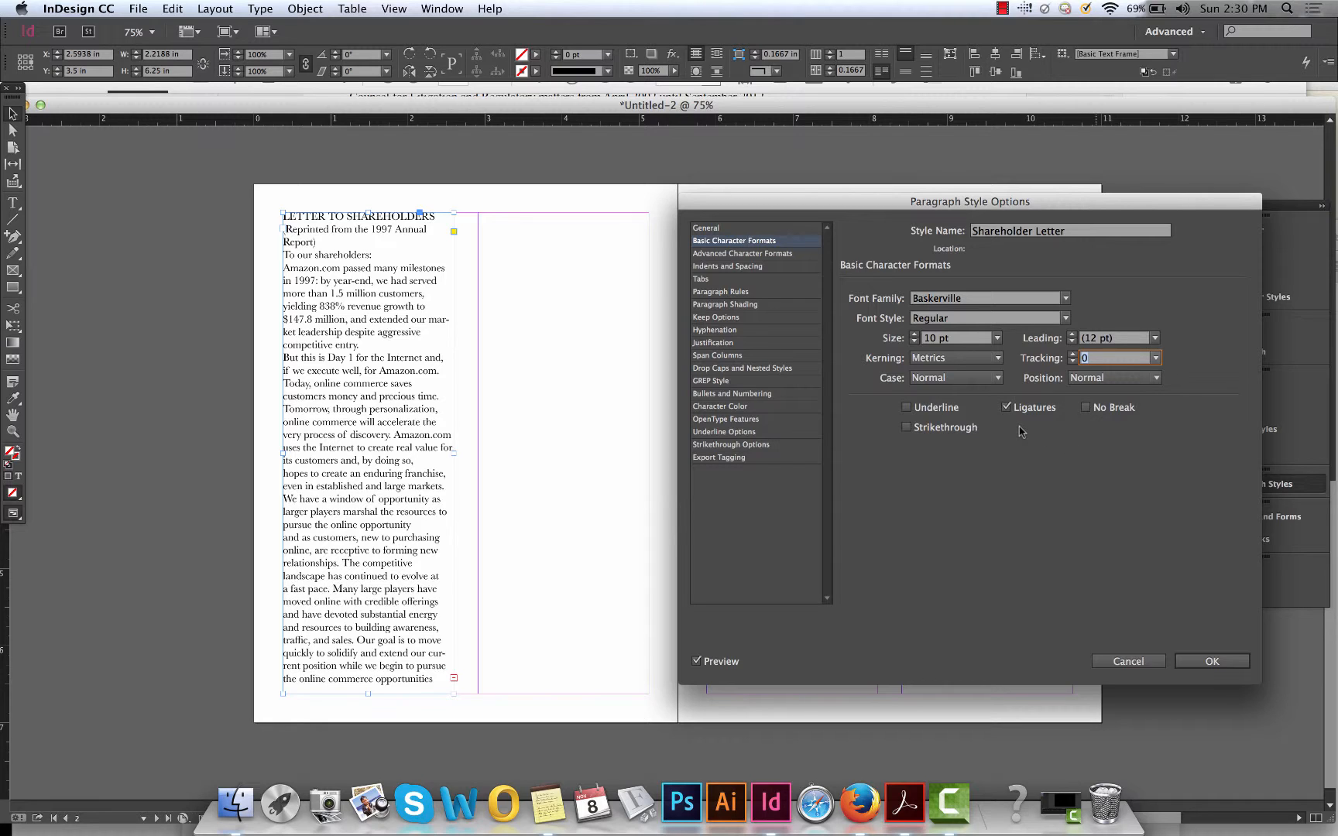
left_click(984, 357)
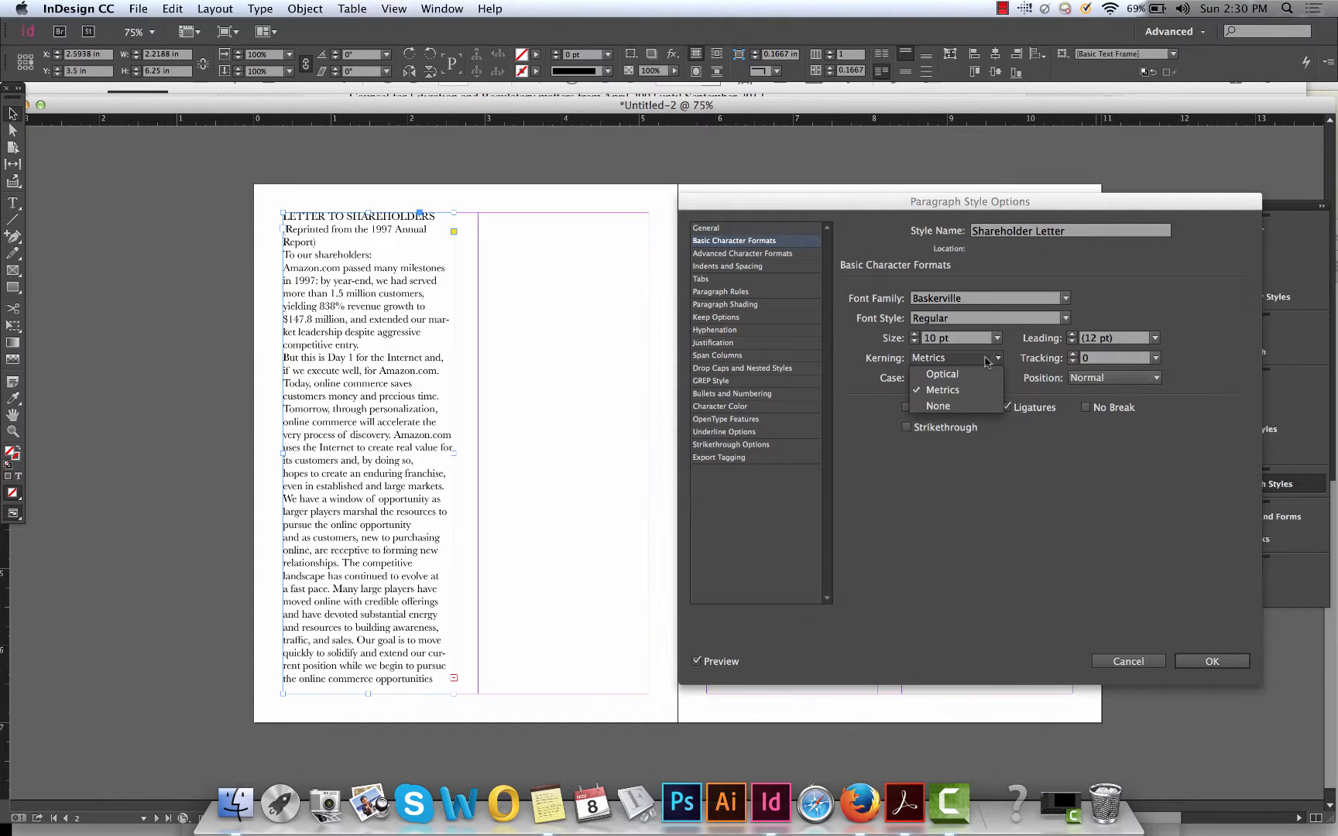
left_click(1046, 508)
Step: Try All Caps as the paragraph style's case, and return it to Normal
left_click(1001, 379)
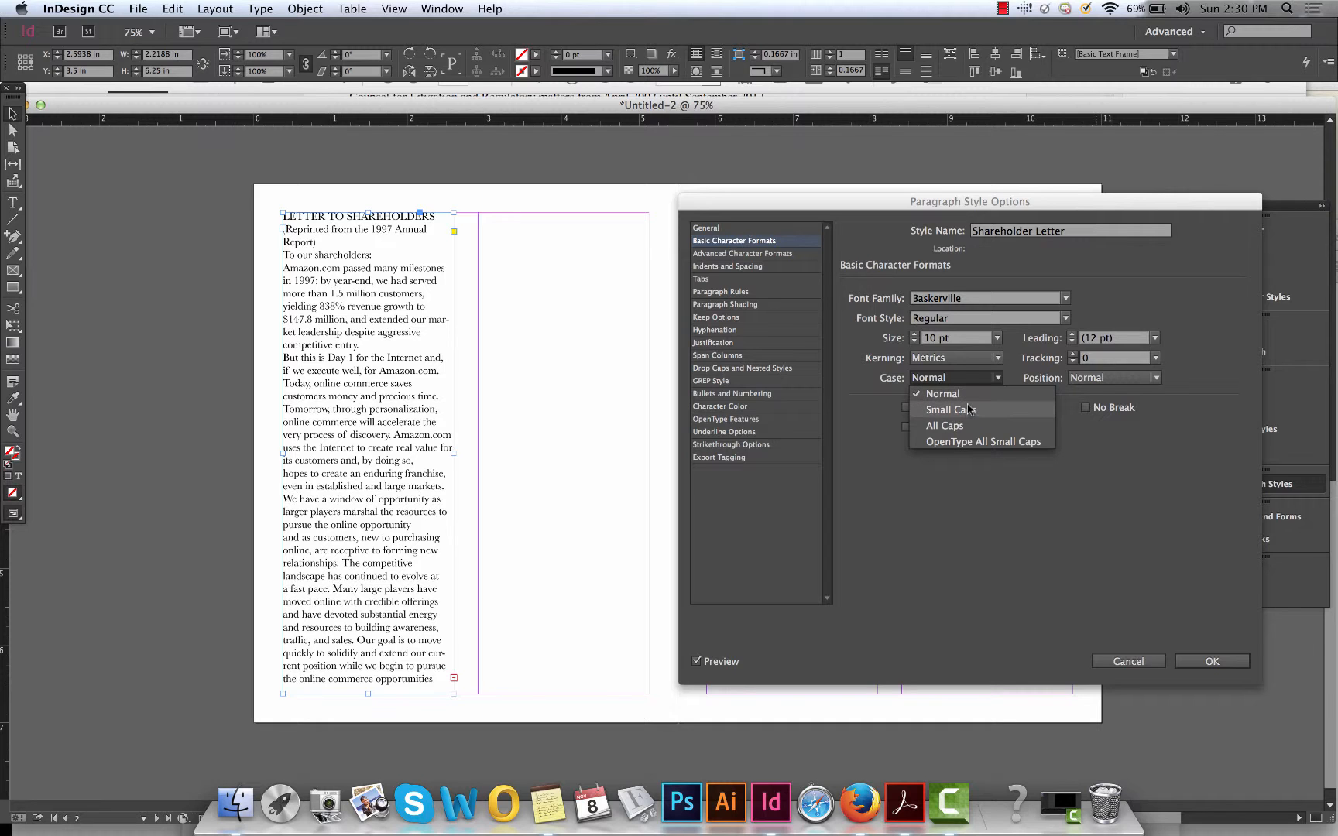
left_click(951, 426)
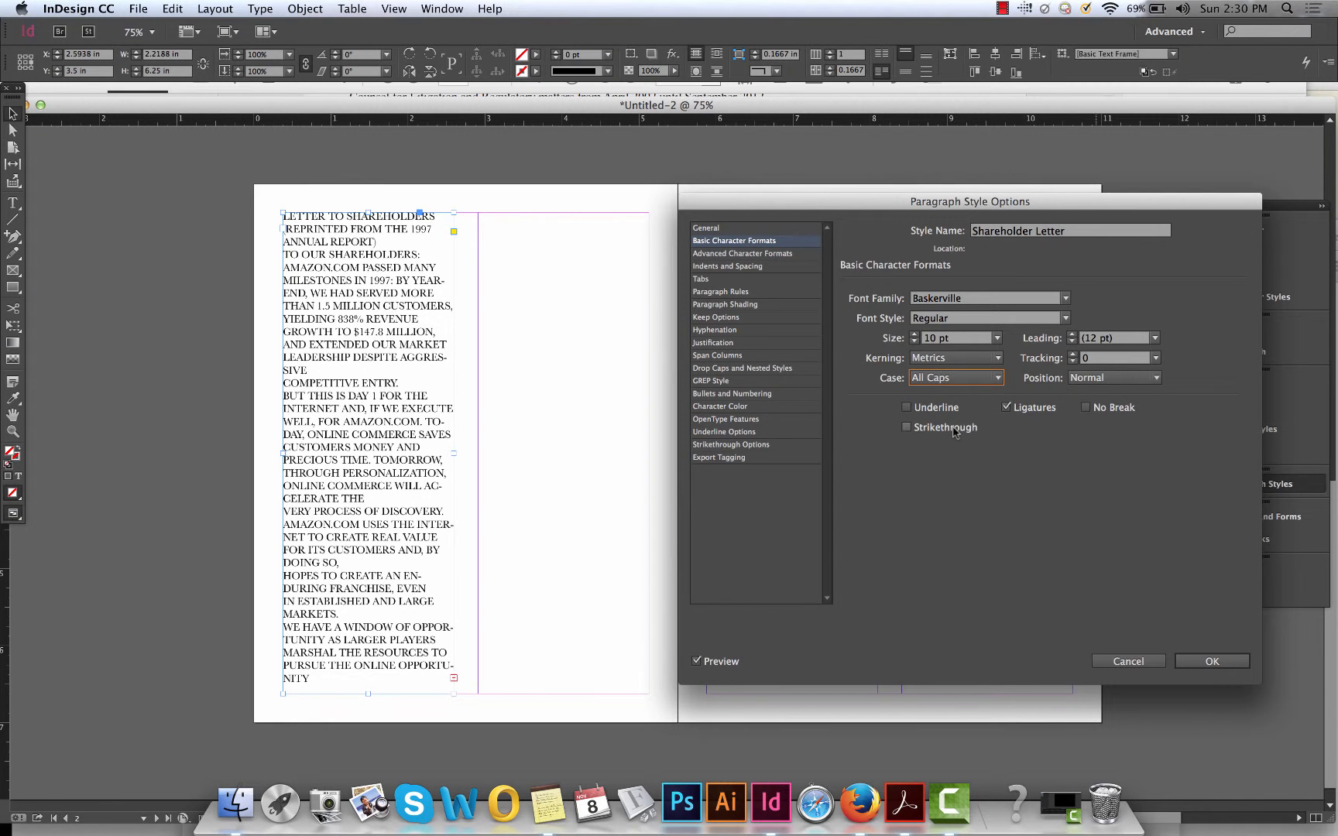
left_click(999, 378)
left_click(960, 398)
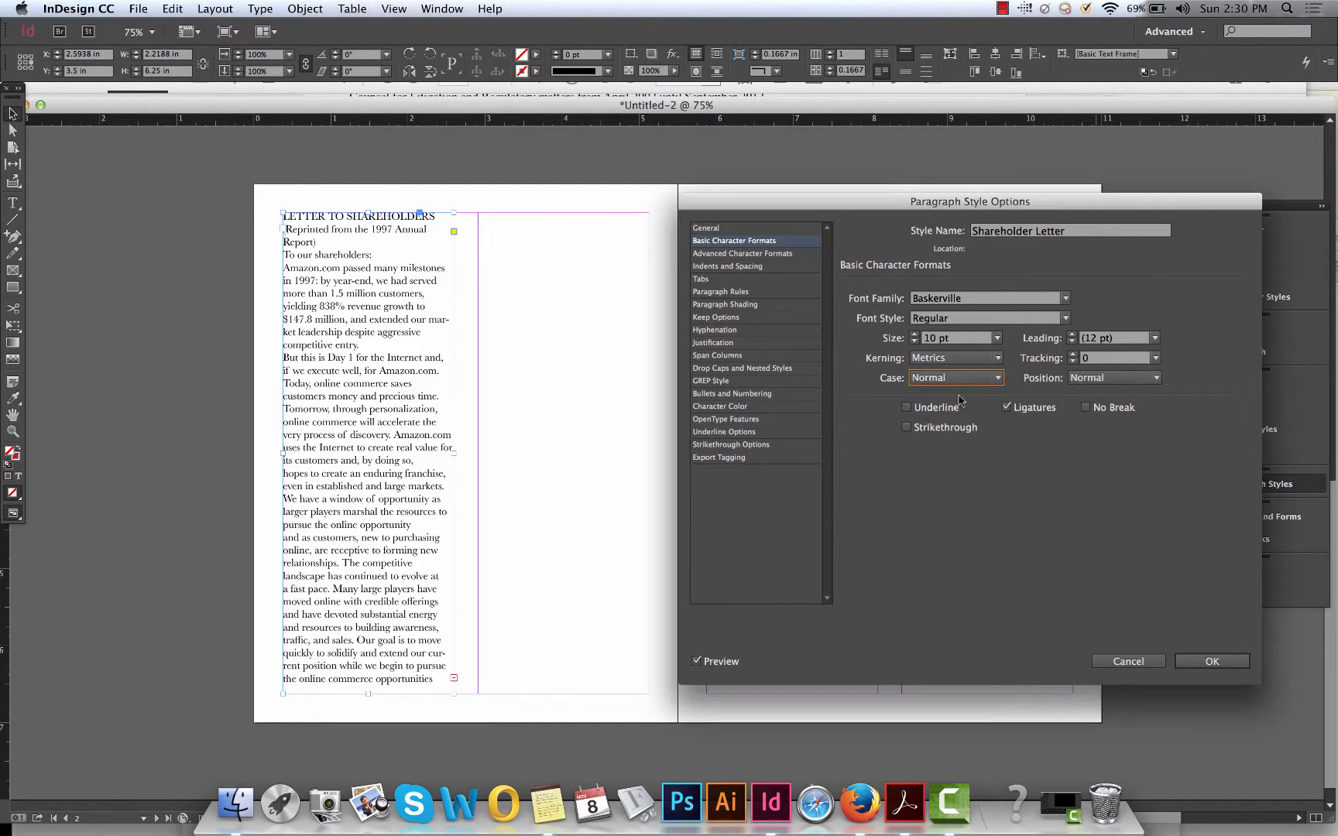
Step: In the style's advanced character formats, try widening the text to a horizontal scale of 115%
left_click(778, 256)
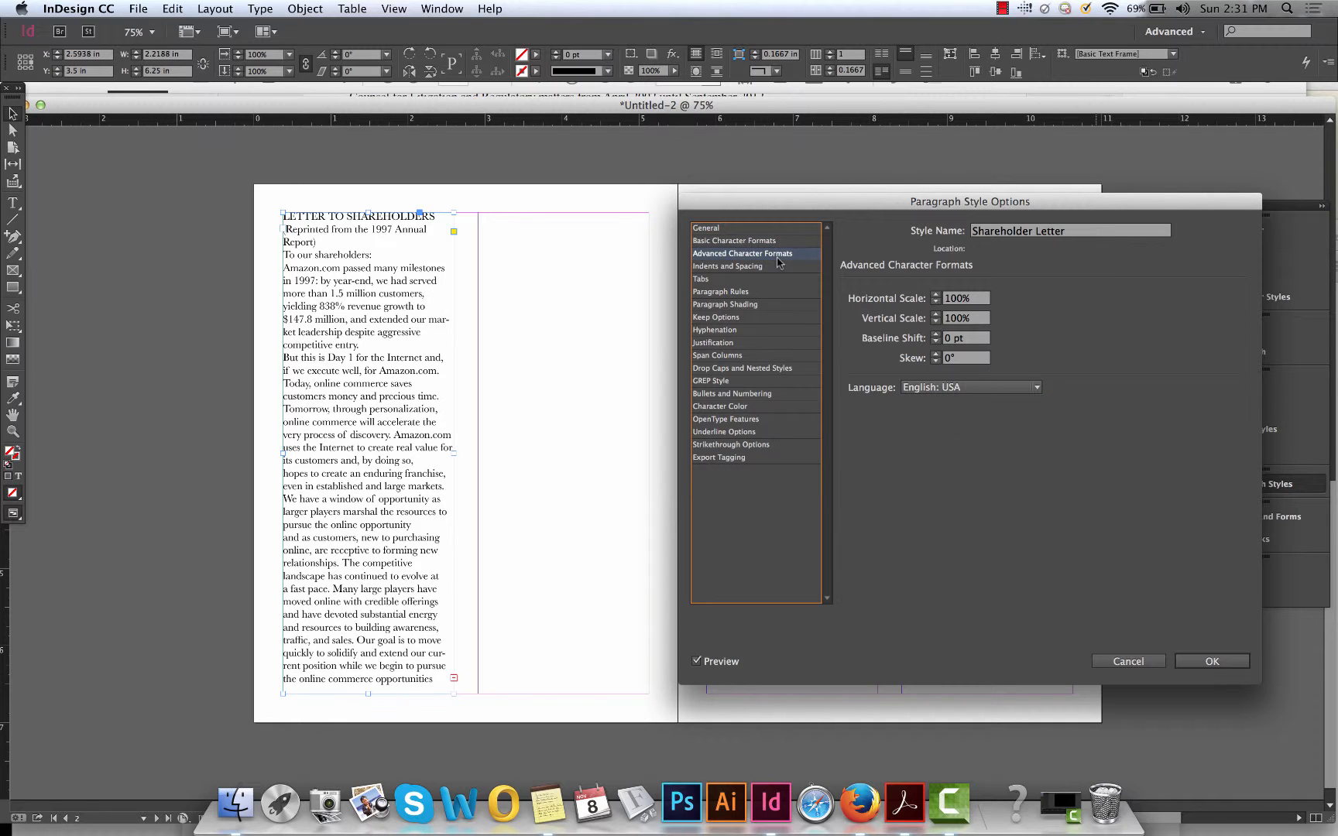
left_click(937, 301)
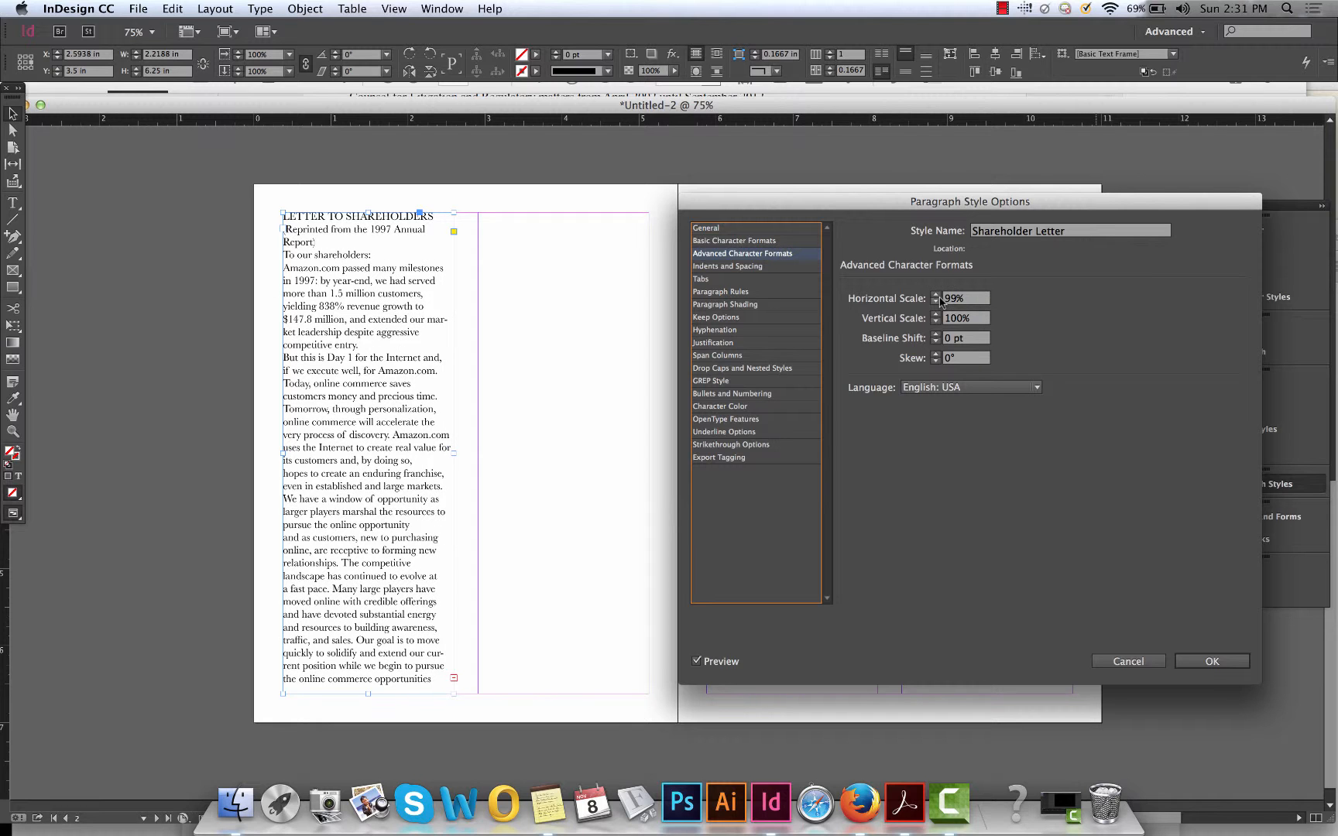
left_click(938, 295)
left_click(937, 295)
left_click(938, 295)
left_click(937, 295)
left_click(938, 295)
left_click(937, 295)
left_click(938, 295)
left_click(938, 295)
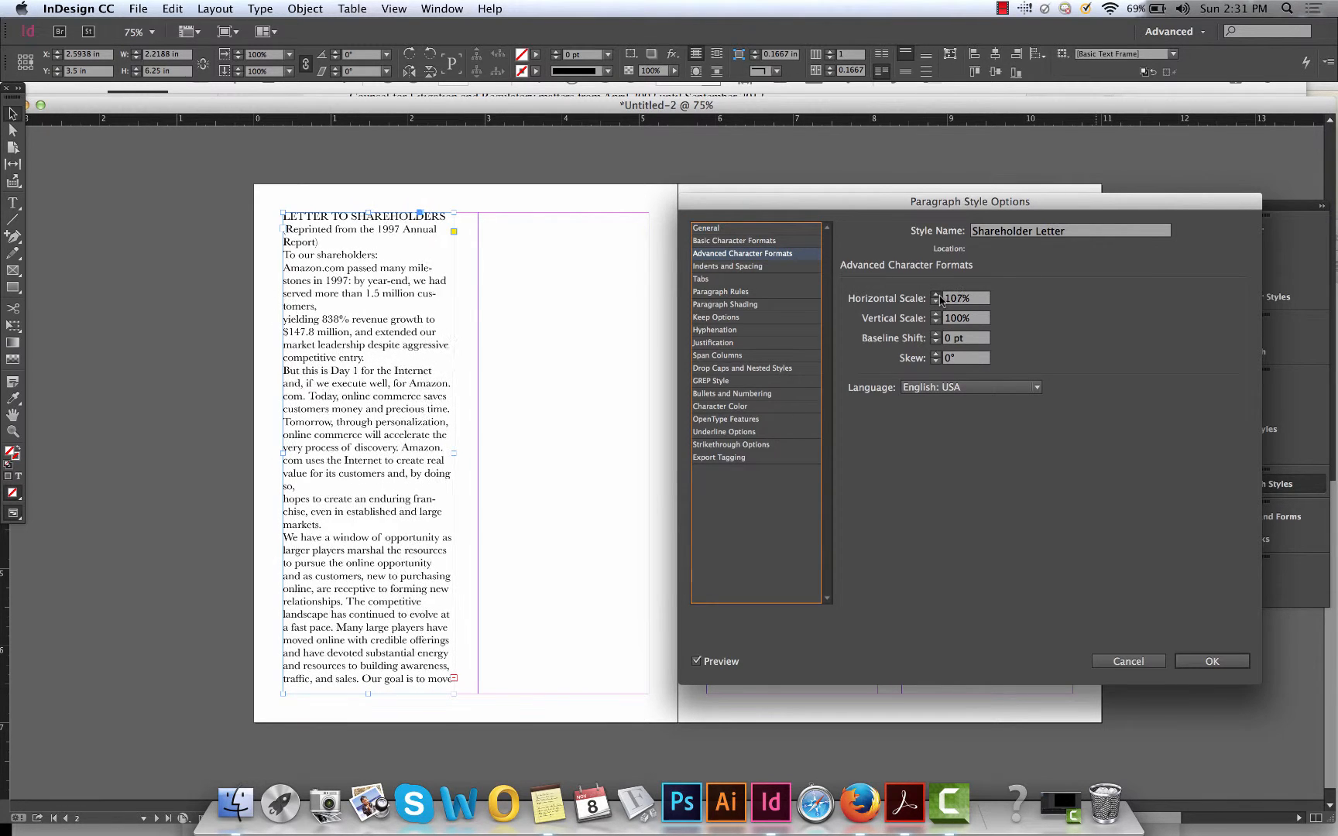
left_click(938, 295)
left_click(938, 295)
left_click(938, 295)
left_click(938, 295)
left_click(938, 295)
left_click(938, 295)
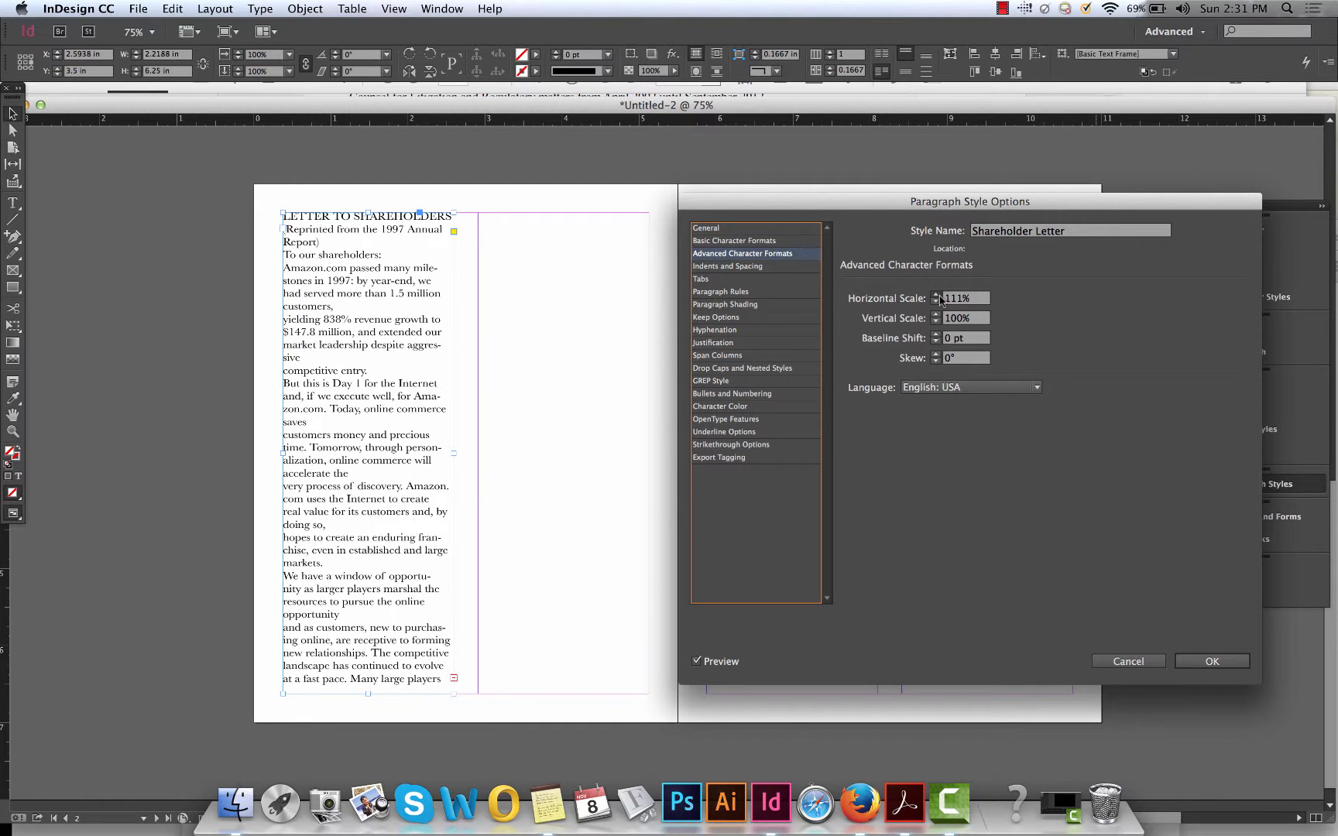
left_click(938, 295)
left_click(937, 295)
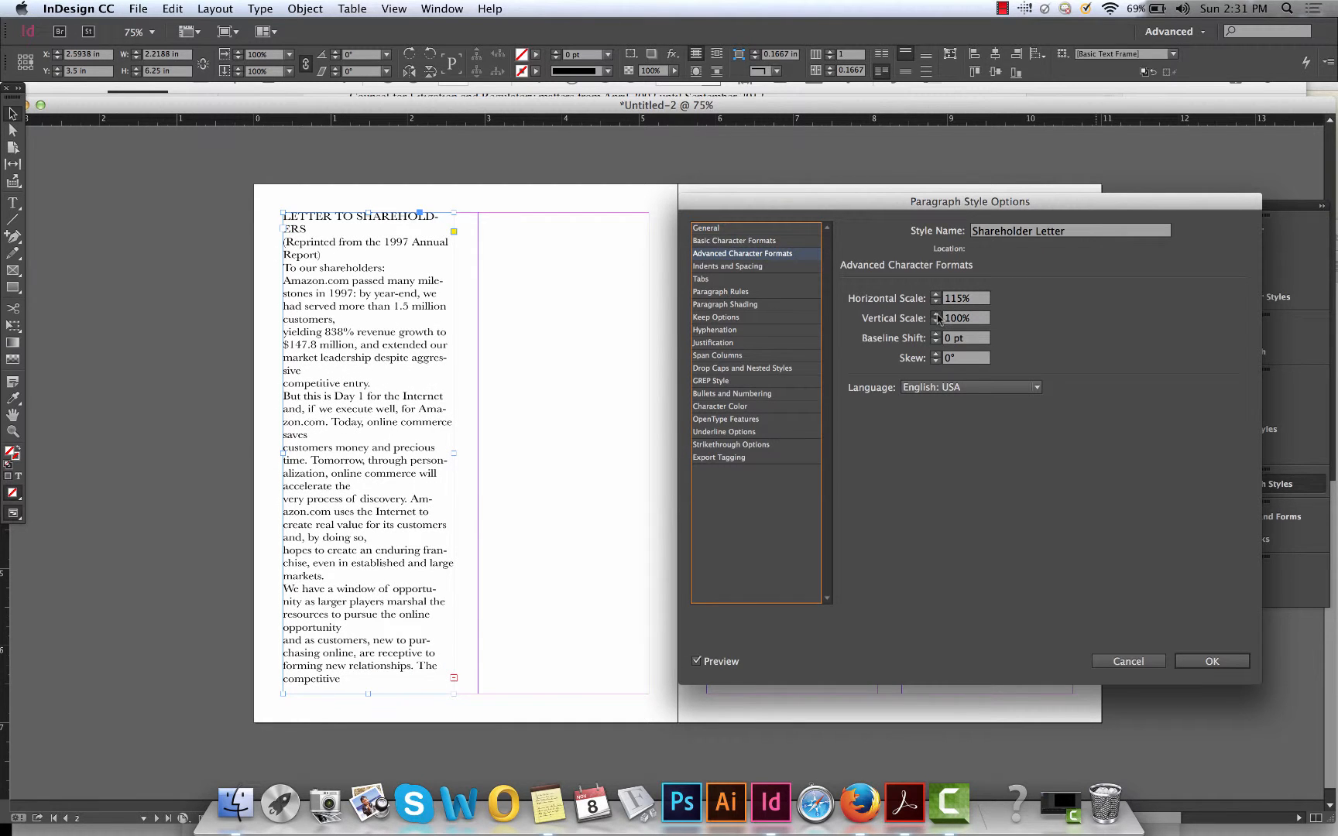
Step: Try stretching the style's characters to a vertical scale of 111%
left_click(938, 315)
left_click(938, 315)
left_click(938, 316)
left_click(938, 316)
left_click(938, 315)
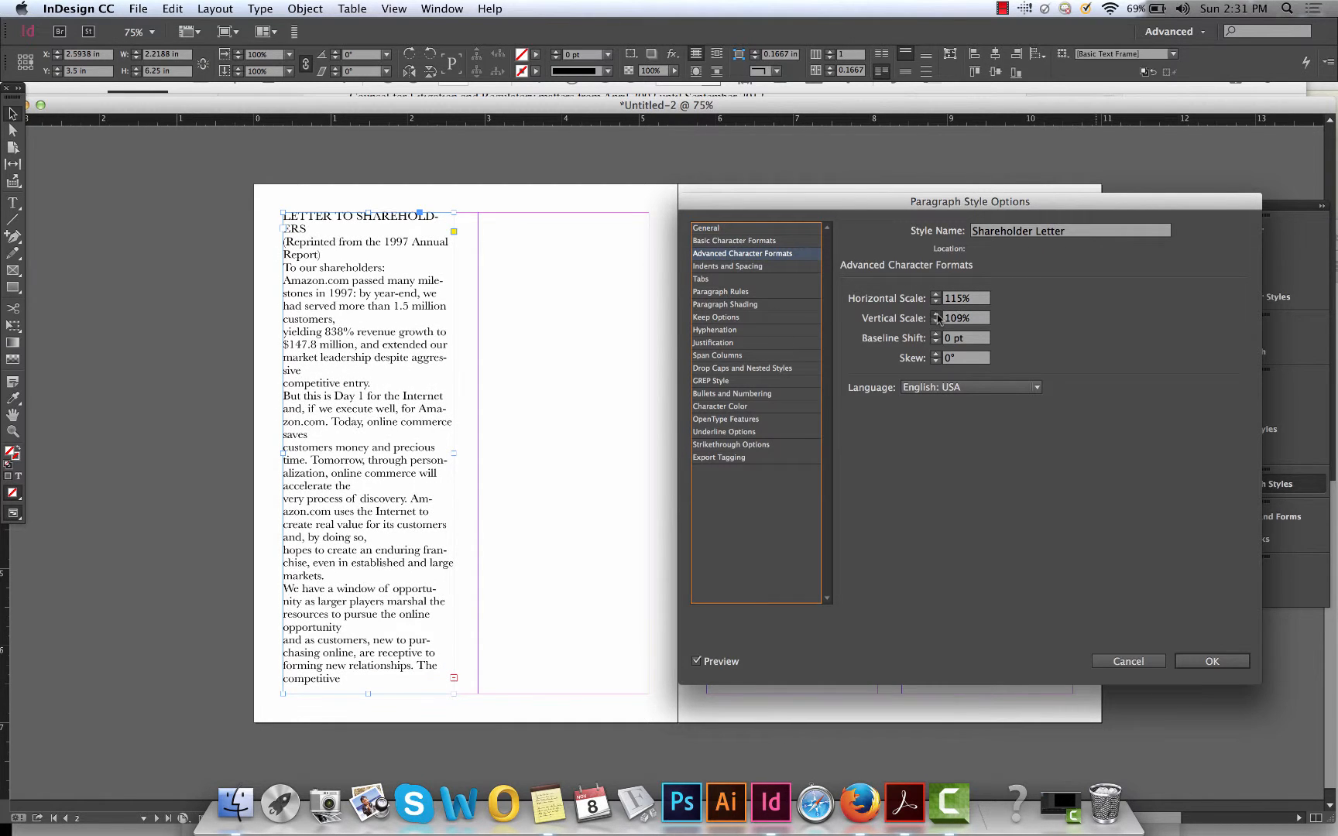
left_click(937, 315)
left_click(937, 315)
Step: Try a baseline shift of 6 pt for the paragraph style, and bring it back to 0 pt
left_click(936, 334)
left_click(936, 335)
left_click(936, 335)
left_click(936, 335)
left_click(937, 334)
left_click(937, 335)
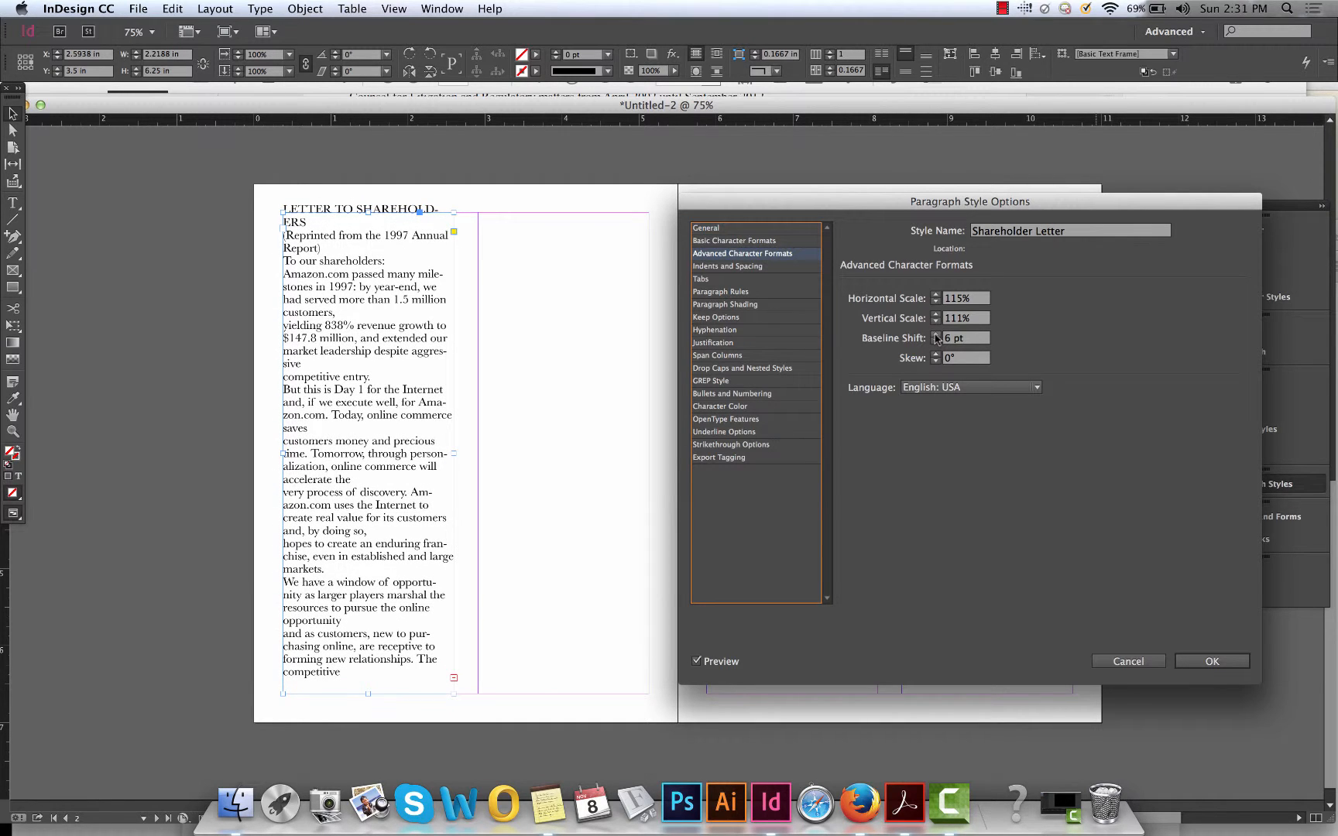
left_click(936, 342)
left_click(936, 342)
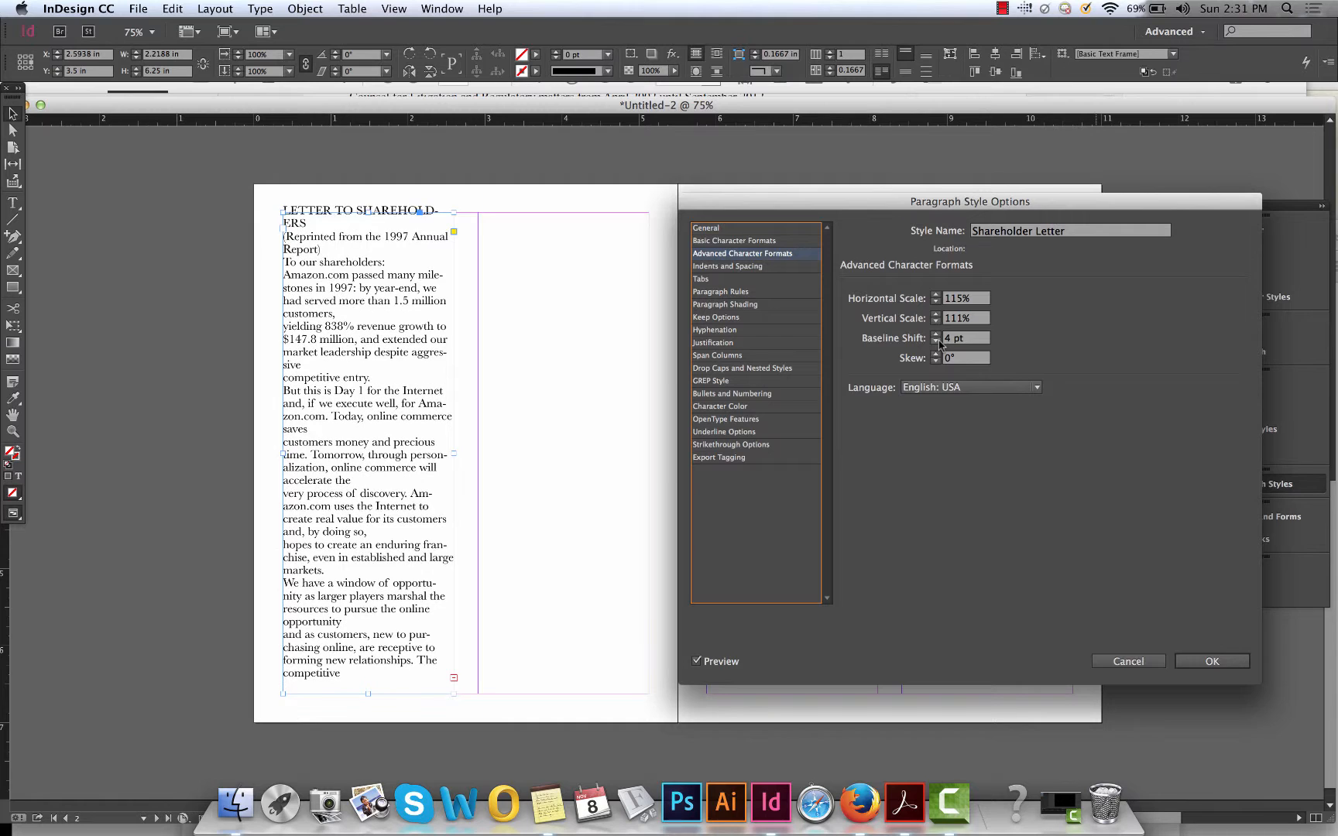
left_click(936, 341)
left_click(936, 341)
left_click(936, 341)
left_click(937, 342)
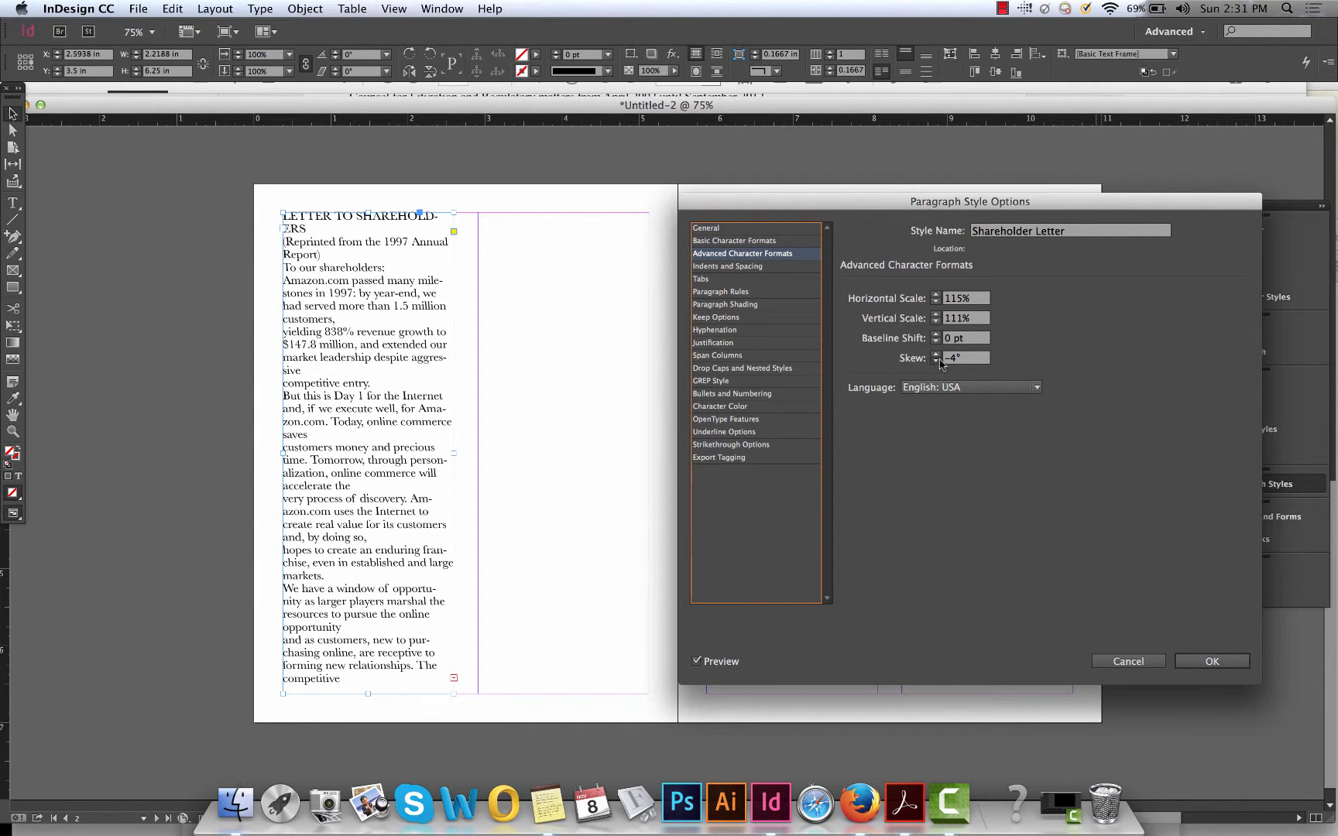
Step: Try skewing the style's characters by -9°, and reset the skew to 0°
left_click(936, 361)
left_click(936, 361)
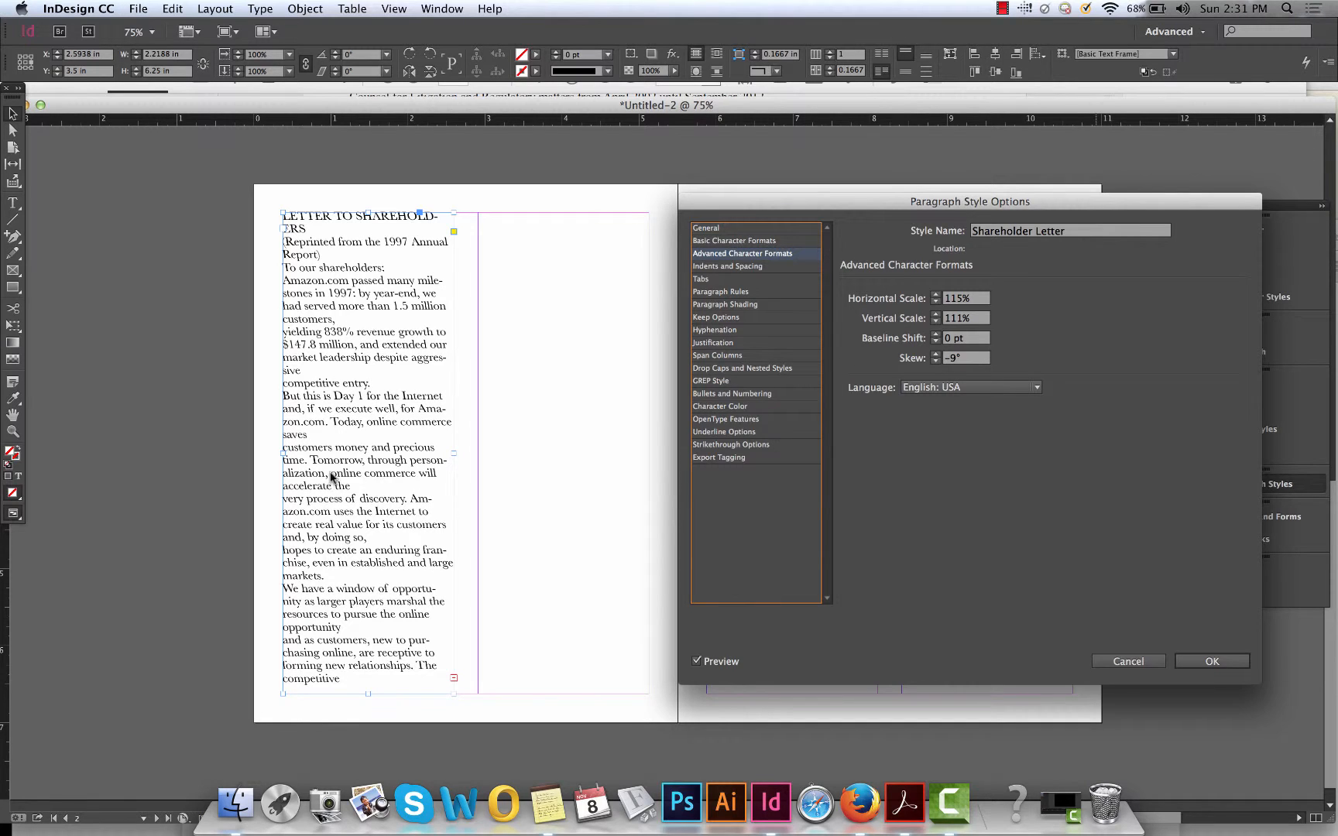
left_click(959, 359)
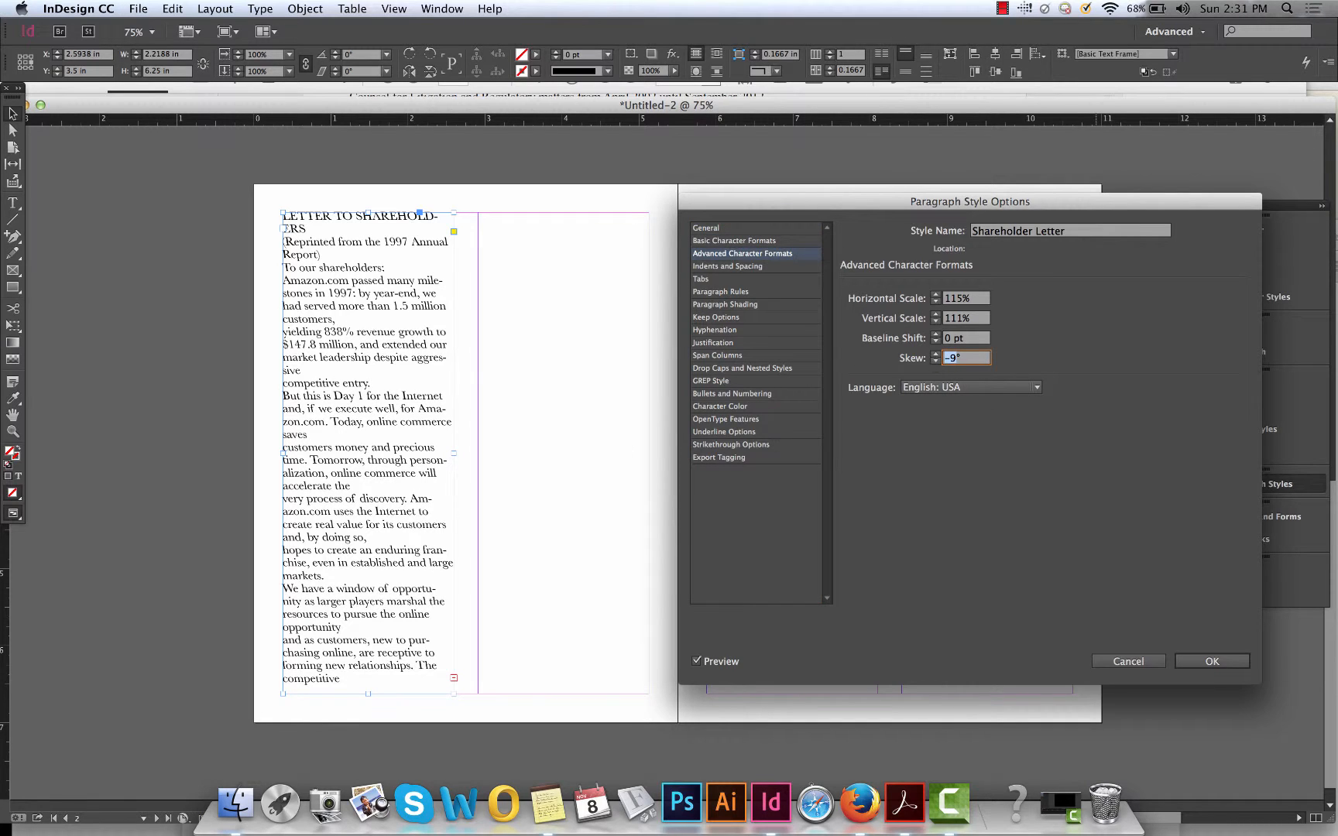
type("0")
Step: Reset both the horizontal and the vertical scale of the paragraph style to 100%
double_click(951, 299)
type("1")
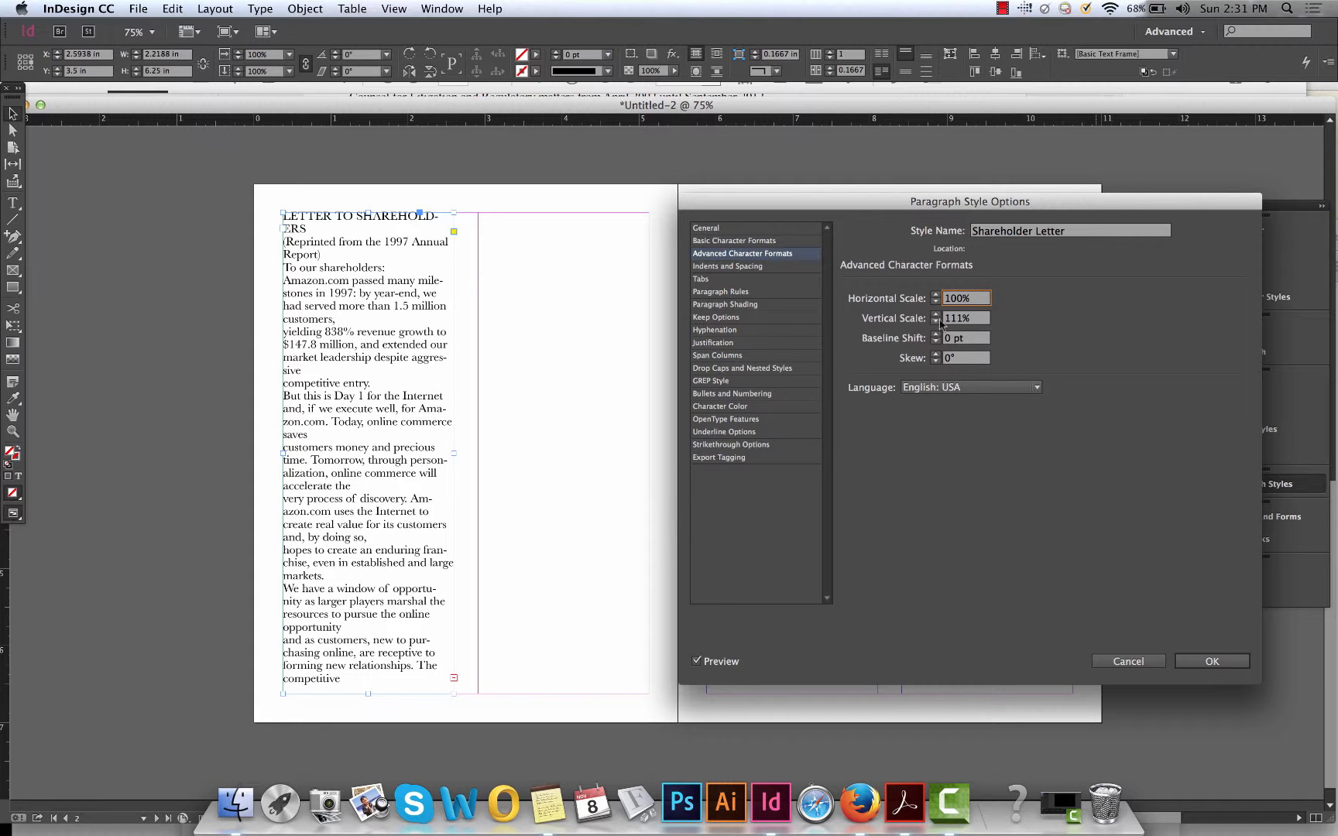
double_click(961, 318)
type("100")
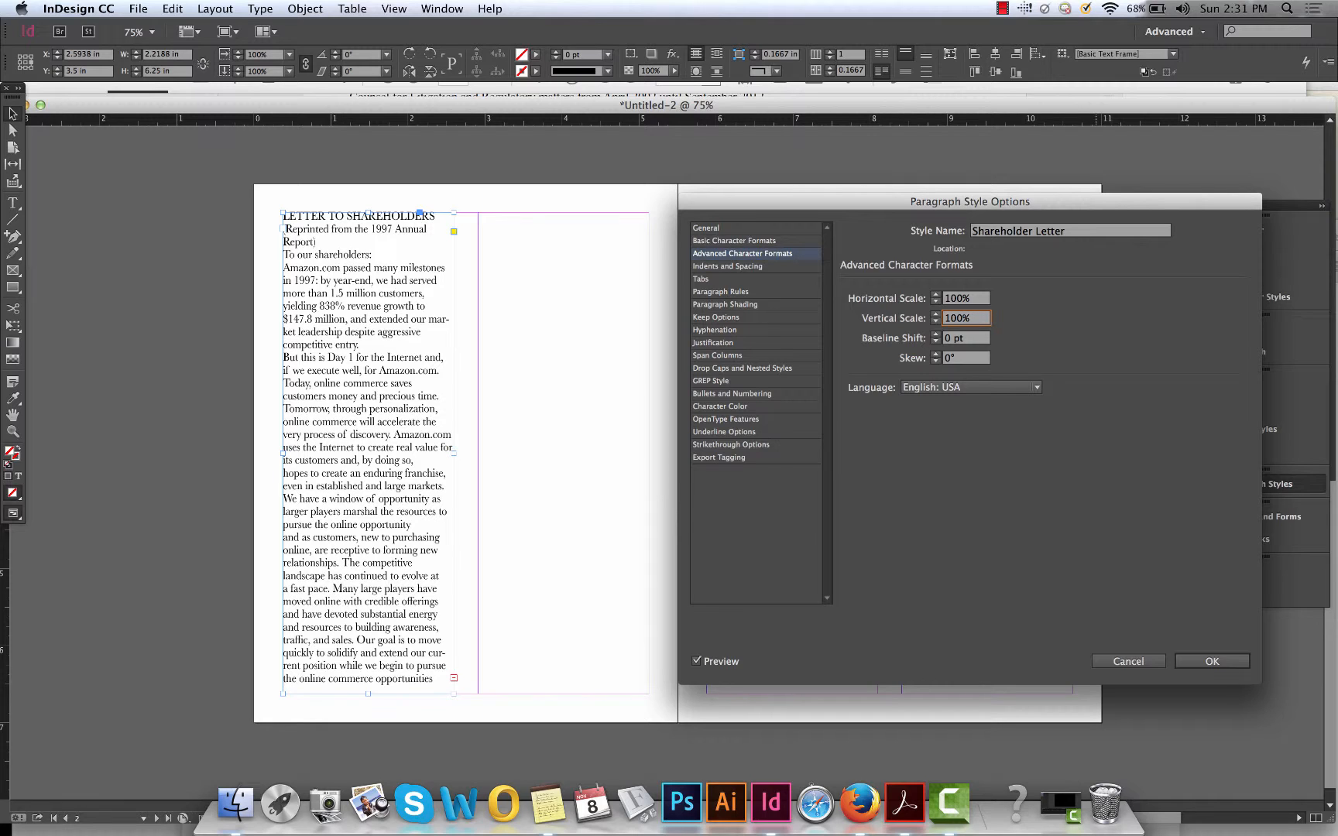
Step: In the style's indents and spacing, try the Right, Center Justify and Full Justify alignments
left_click(738, 267)
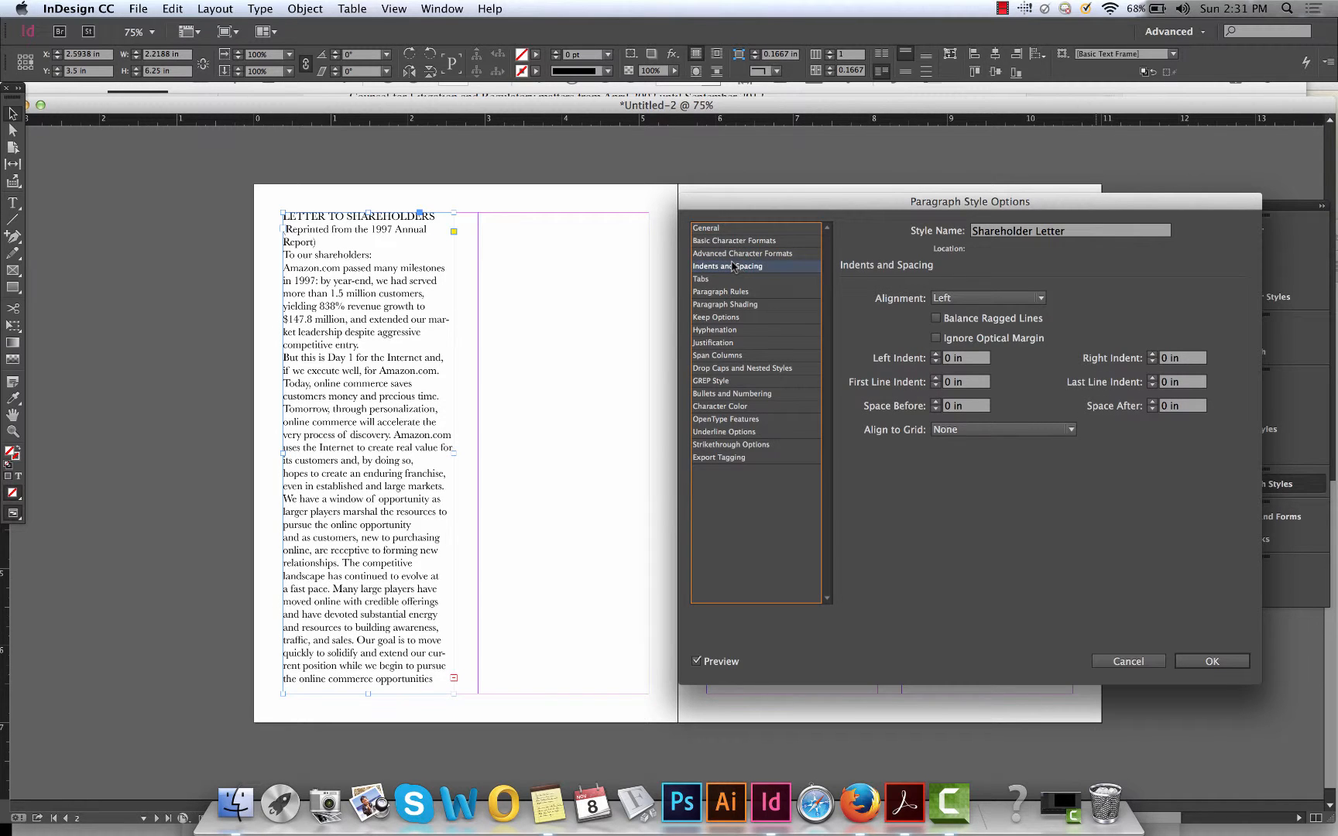
left_click(1003, 299)
left_click(982, 348)
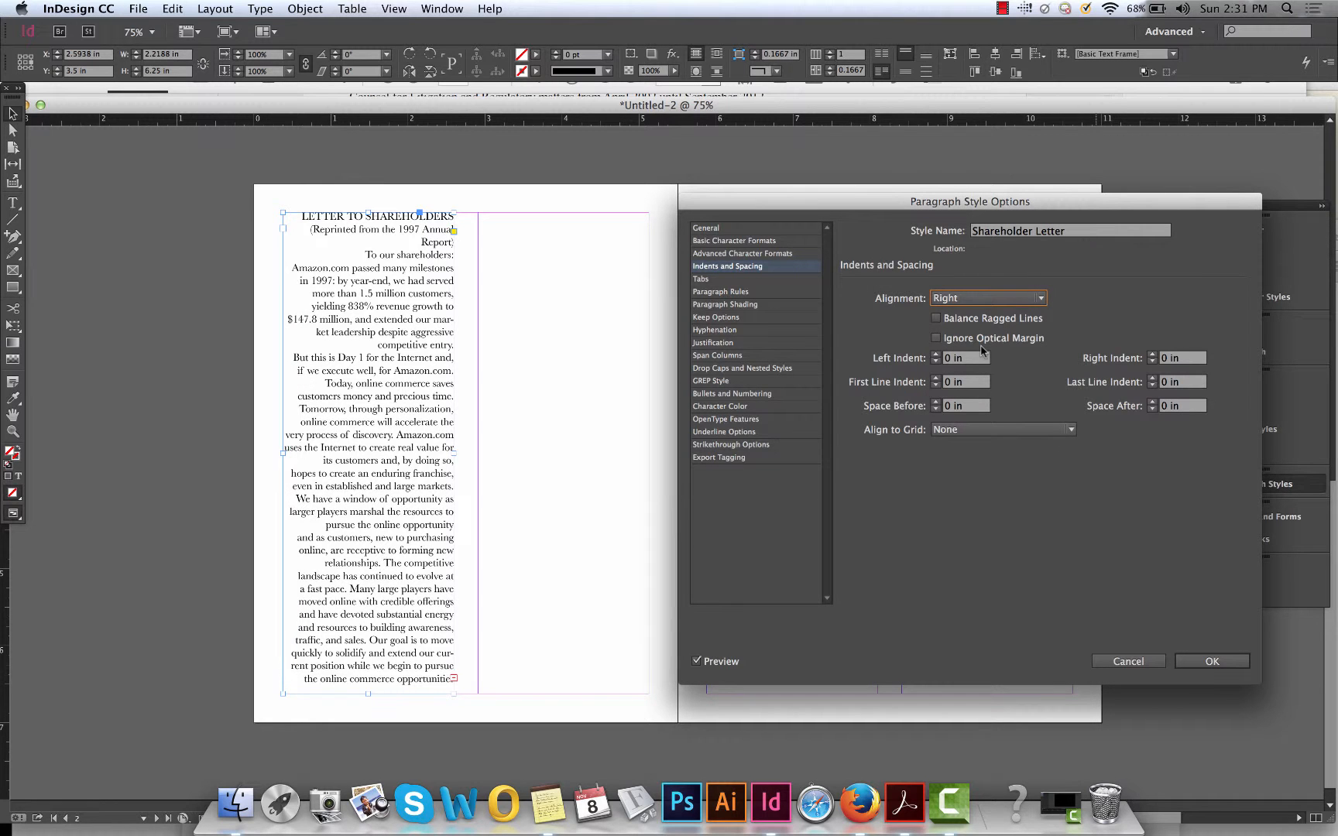
left_click(1007, 301)
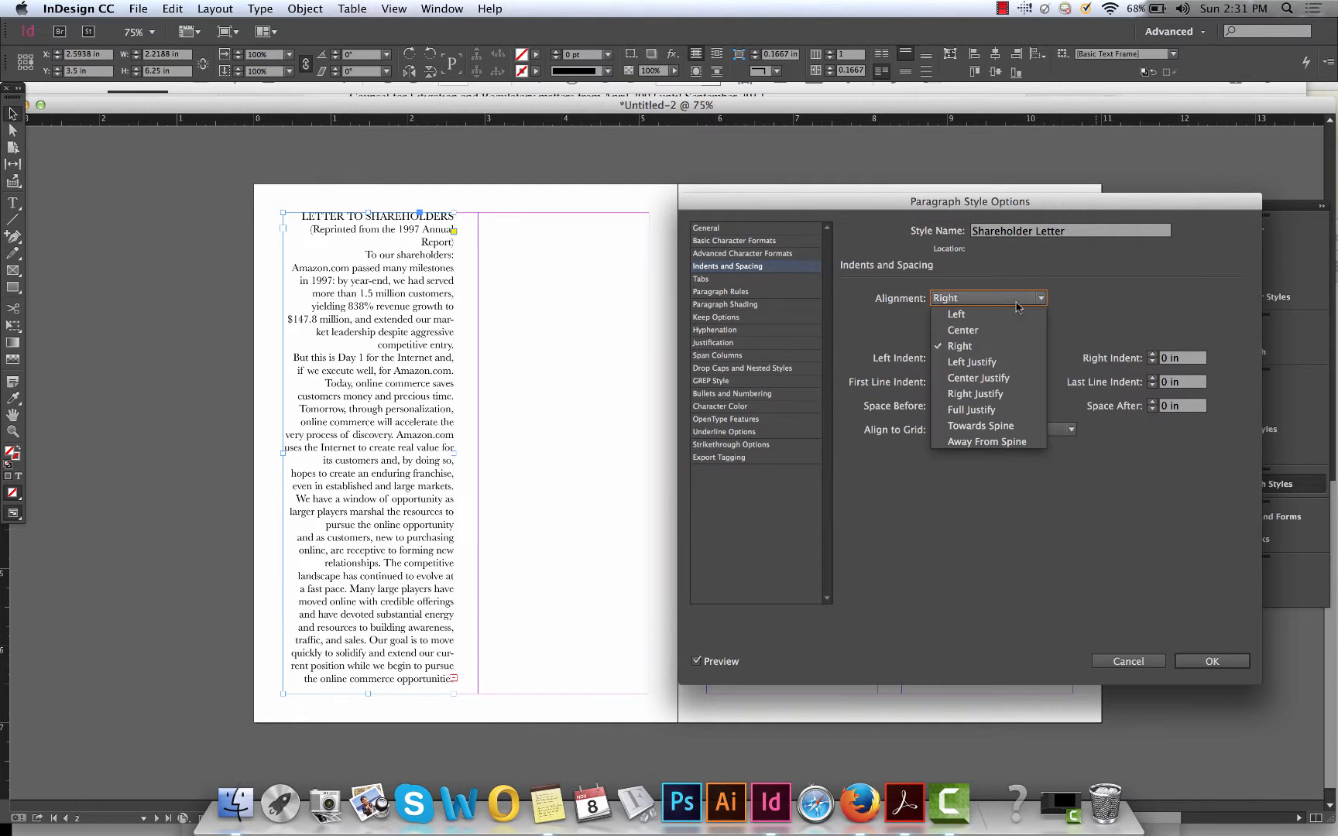
left_click(992, 378)
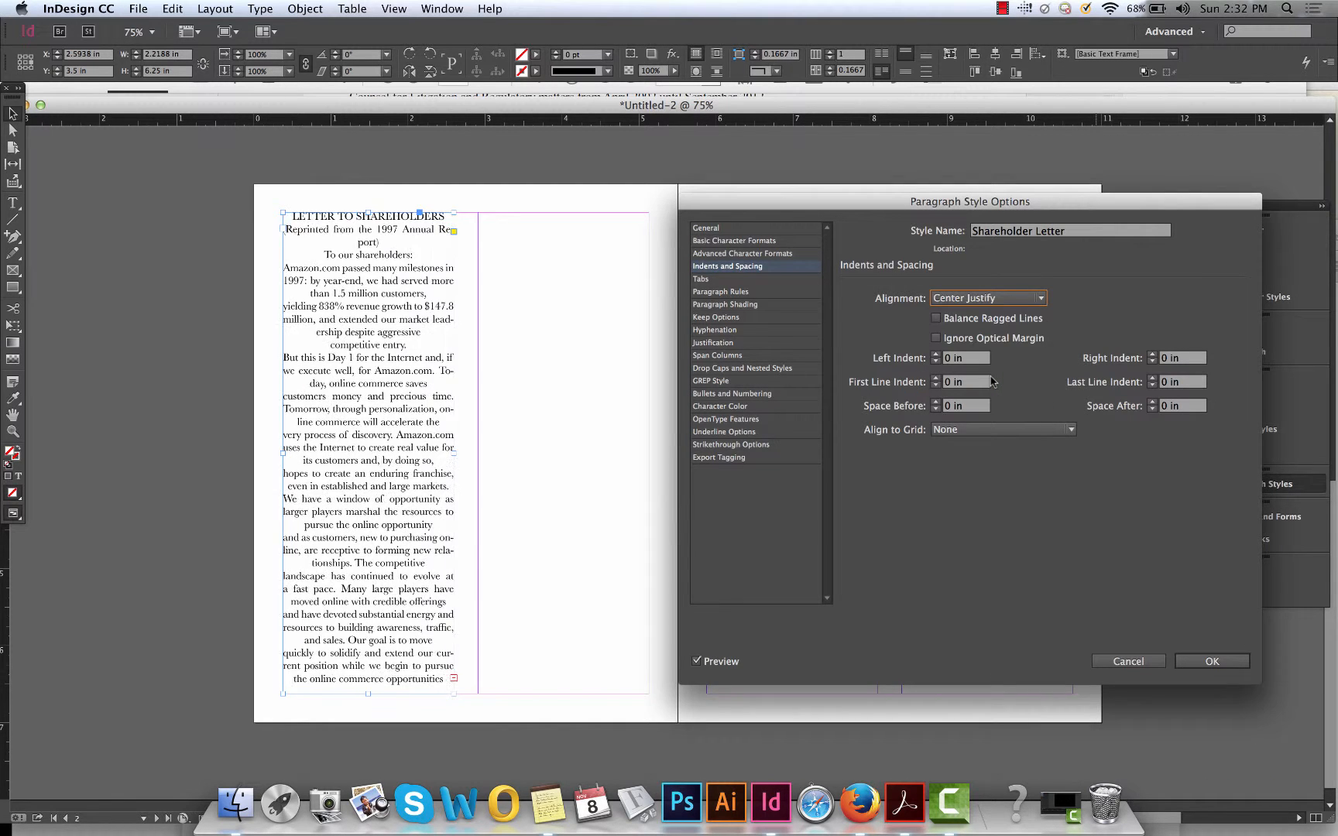
left_click(1034, 299)
left_click(1003, 409)
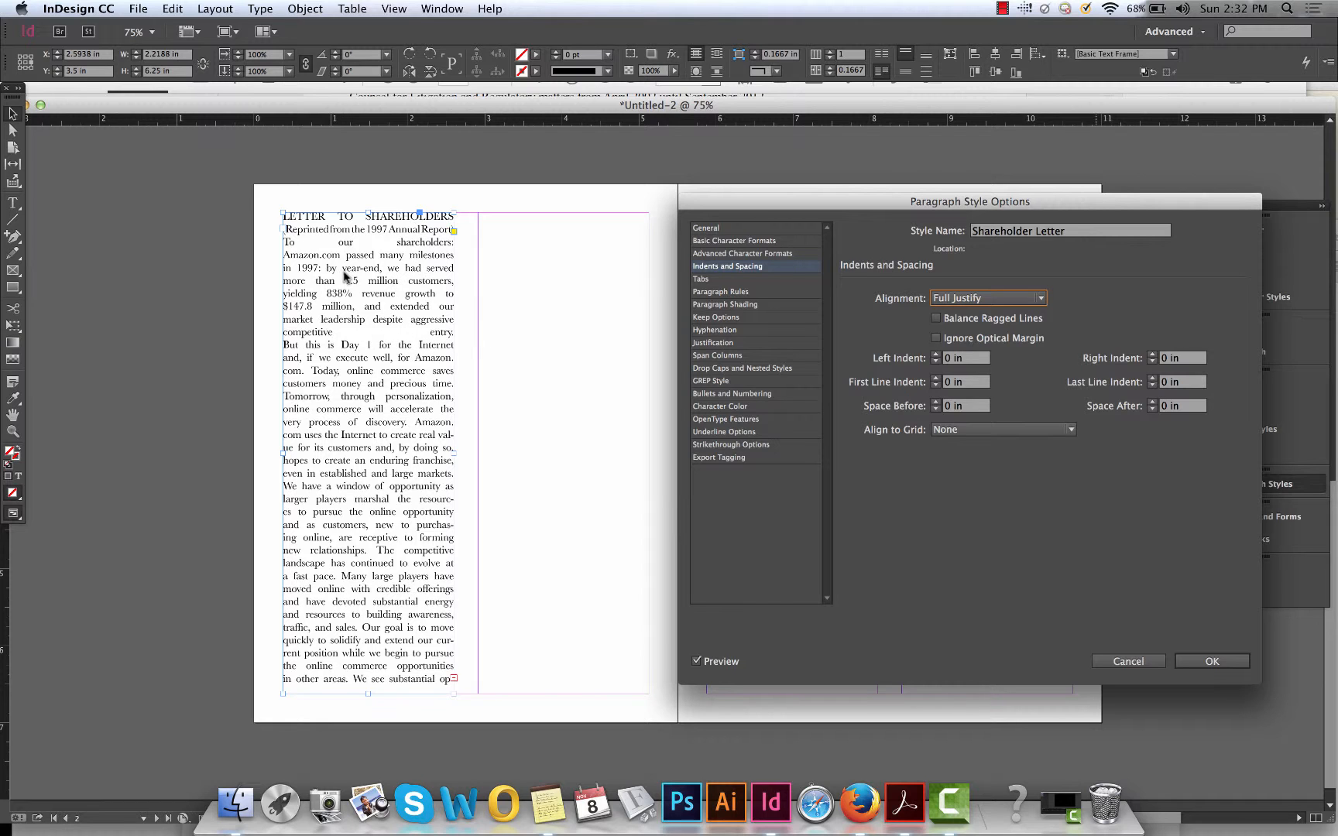
Step: Try the Towards Spine alignment for the paragraph style, and settle on Away From Spine
left_click(1043, 302)
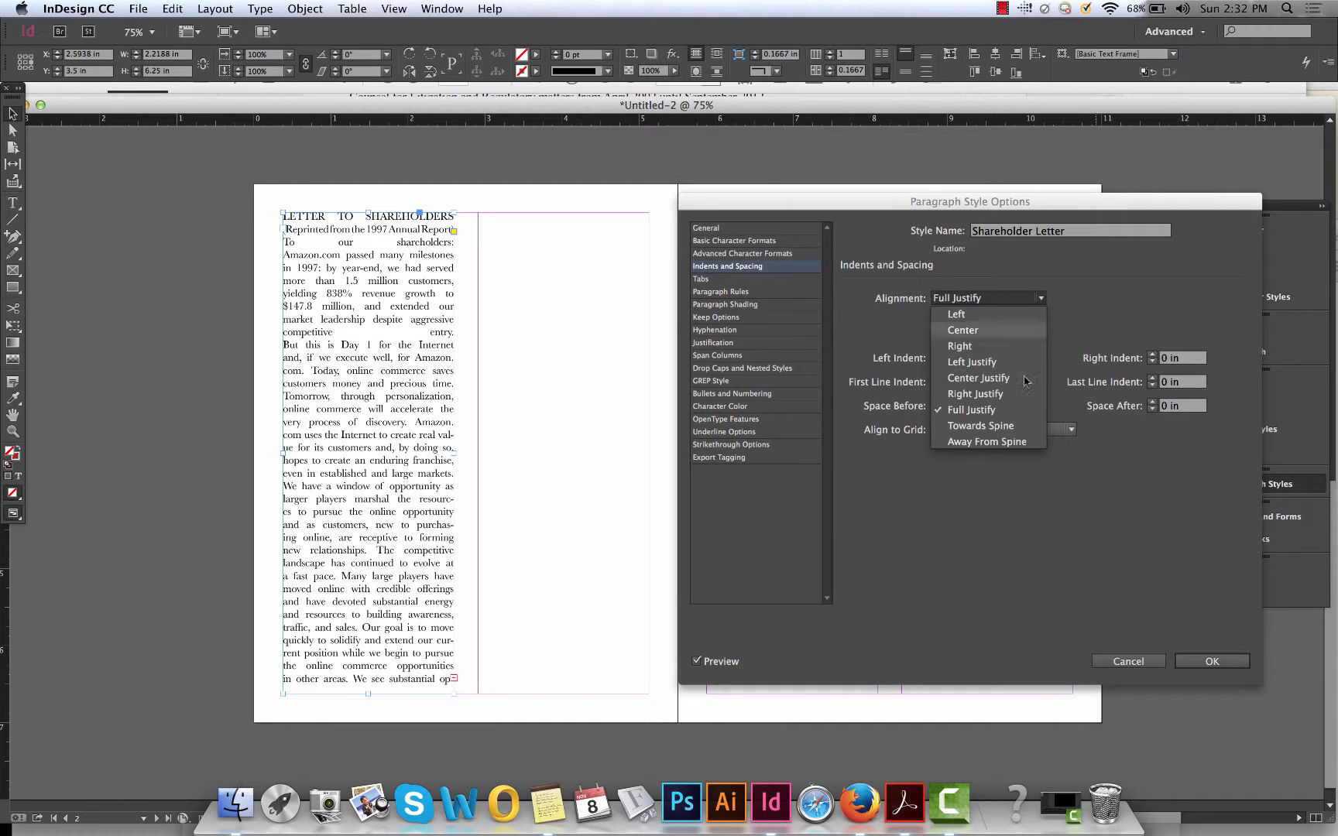
left_click(1007, 426)
left_click(1005, 298)
left_click(1005, 443)
Step: On the style's tab ruler, try a right indent of about 0.72 in, and return it to 0 in
left_click(701, 279)
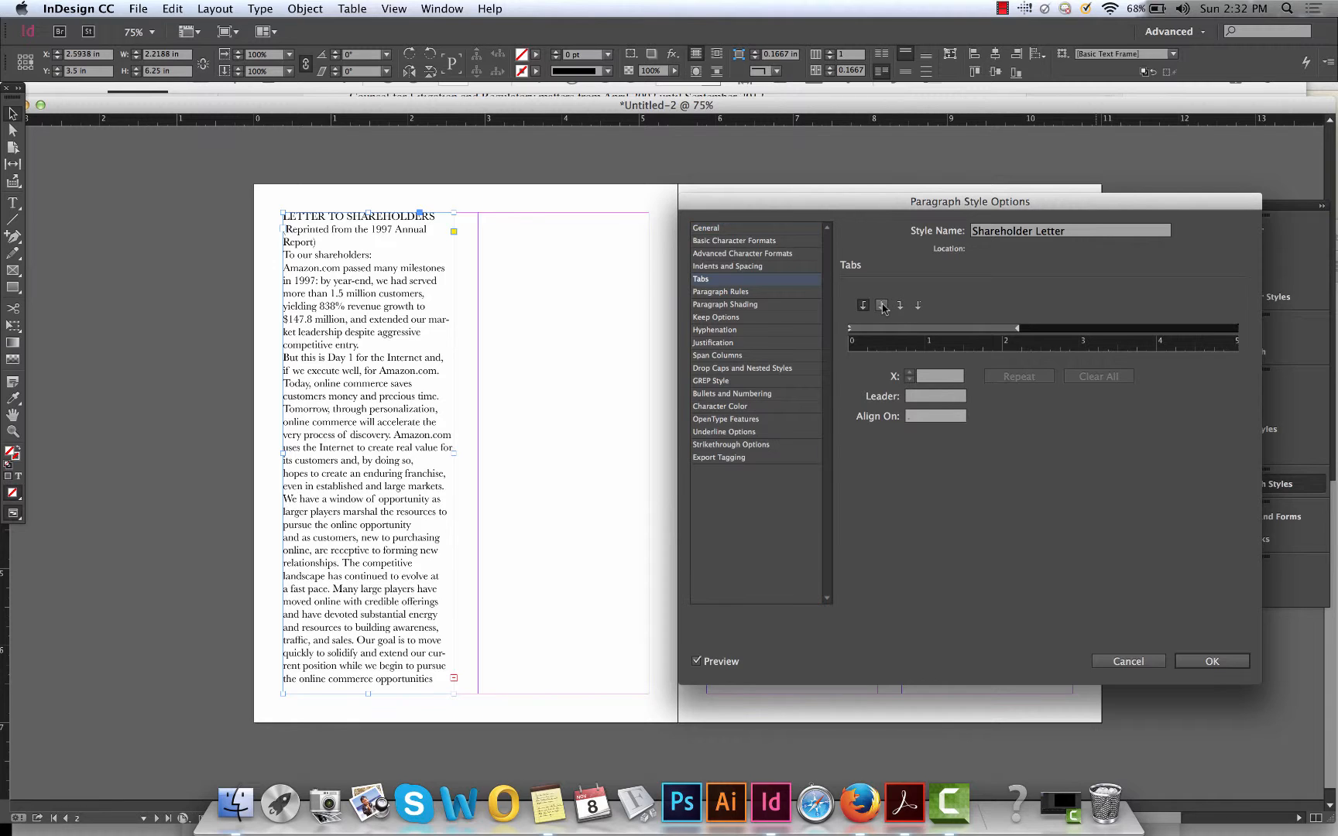
left_click(1019, 329)
left_click_drag(1019, 329, 962, 331)
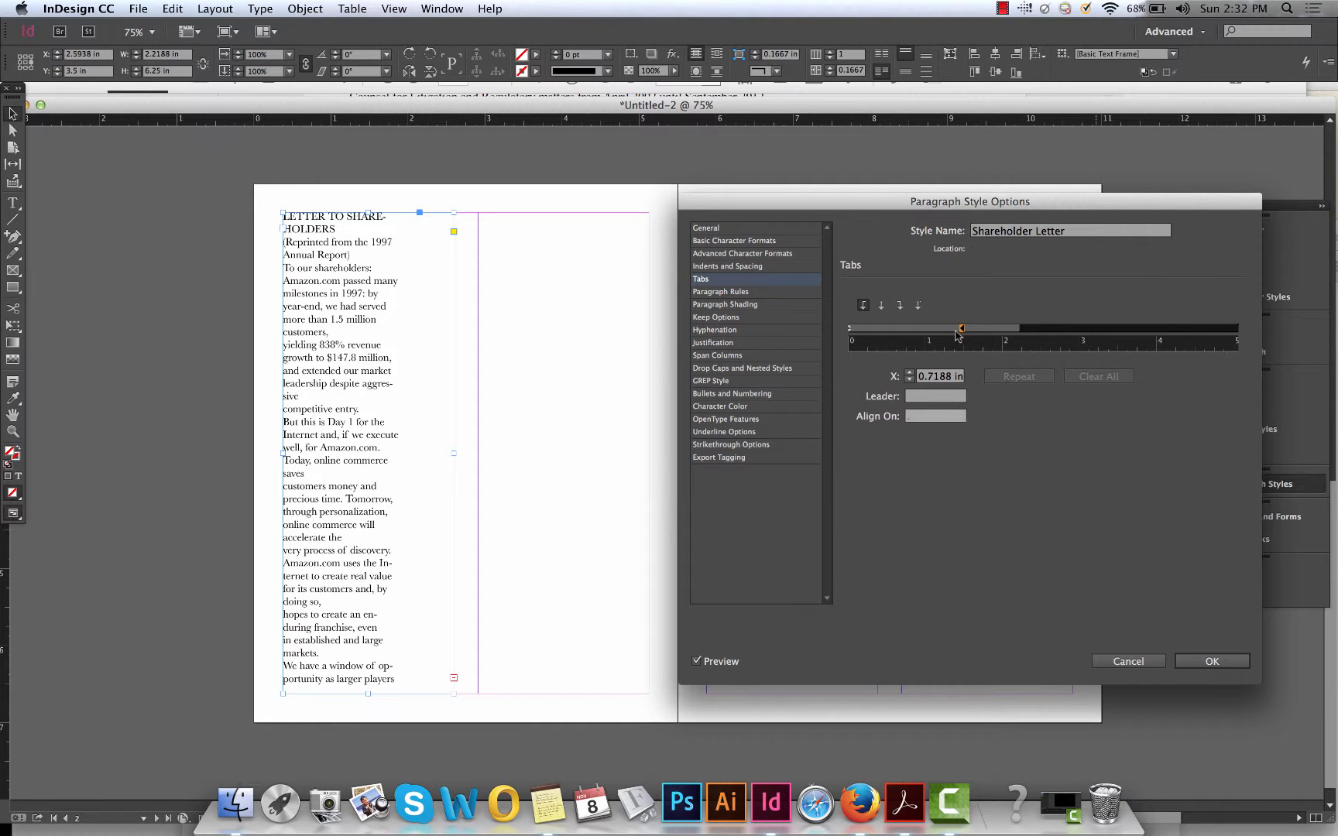
left_click_drag(962, 331, 1022, 331)
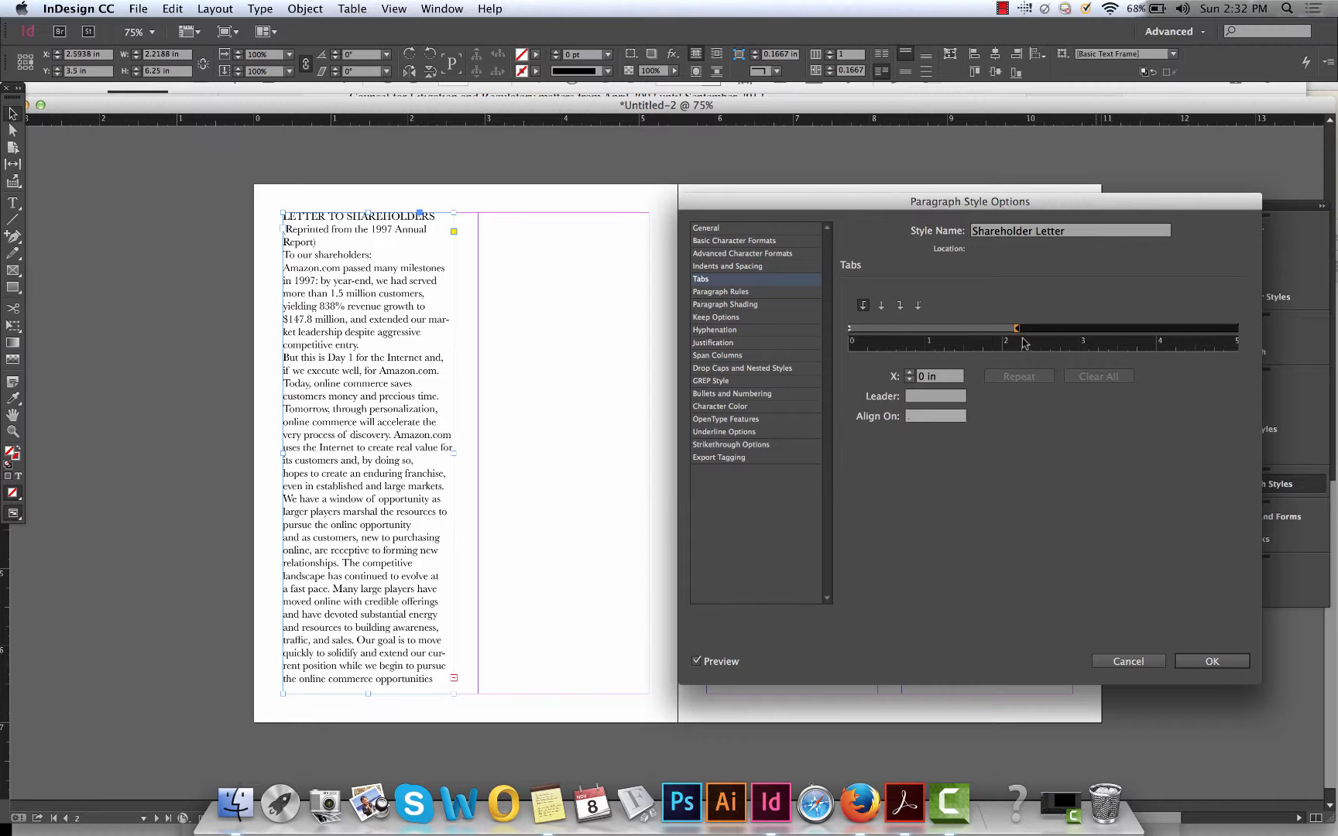
Step: Try a right indent of about 0.89 in with the center tab type, and move the indent back to 0 in
left_click_drag(1017, 330, 949, 329)
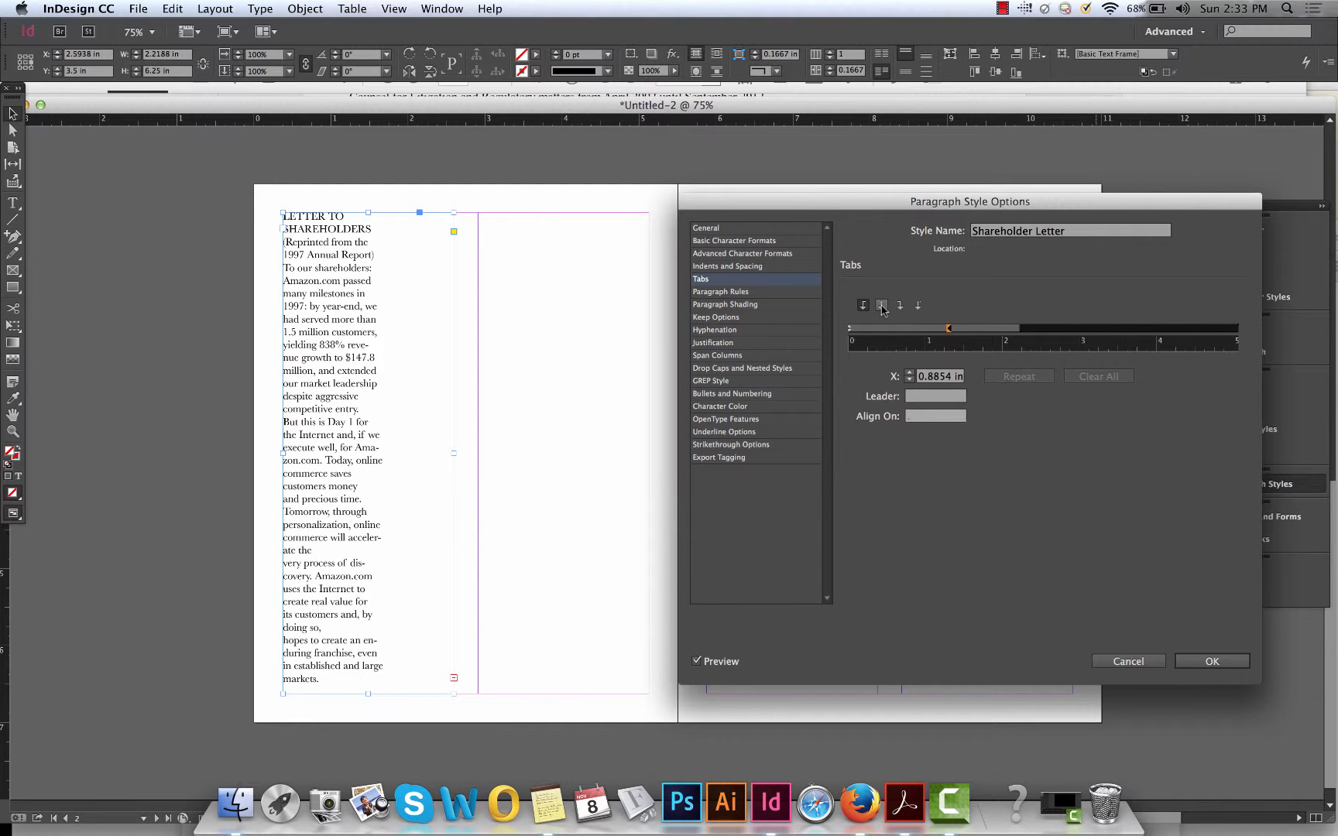
left_click(882, 306)
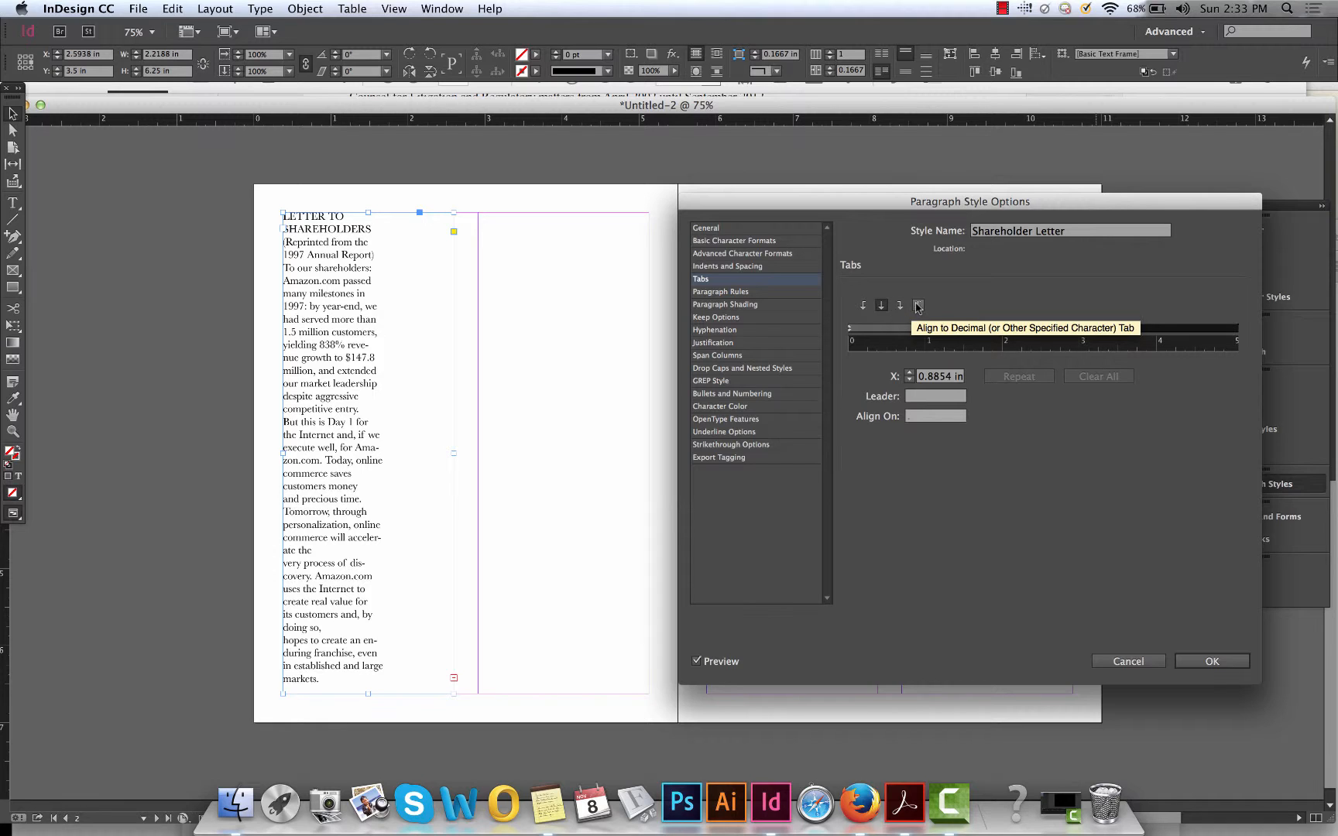
left_click_drag(952, 328, 1027, 333)
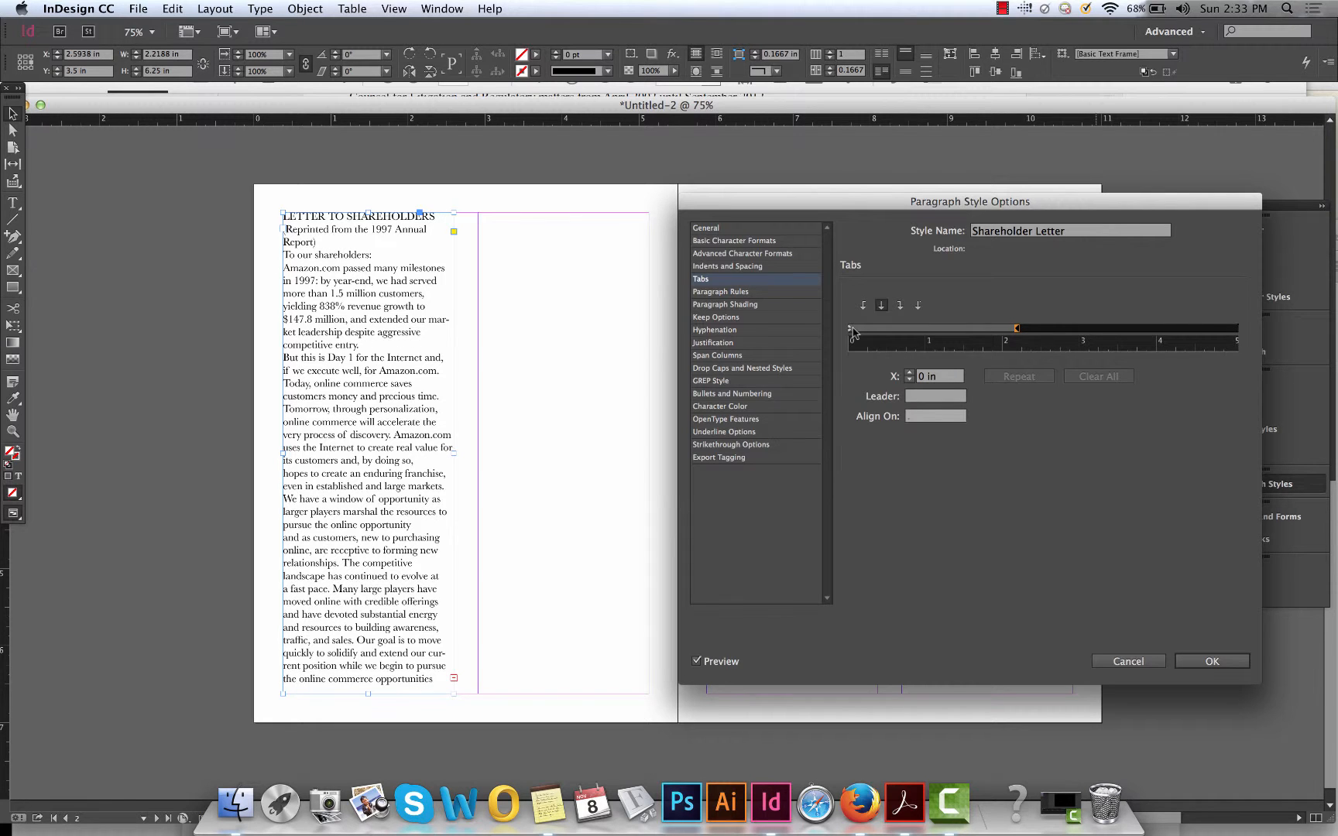
Step: Try a left indent of about 0.35 in and a first-line indent of about 0.40 in, and settle on a small left indent for whole paragraphs
left_click_drag(852, 330, 879, 330)
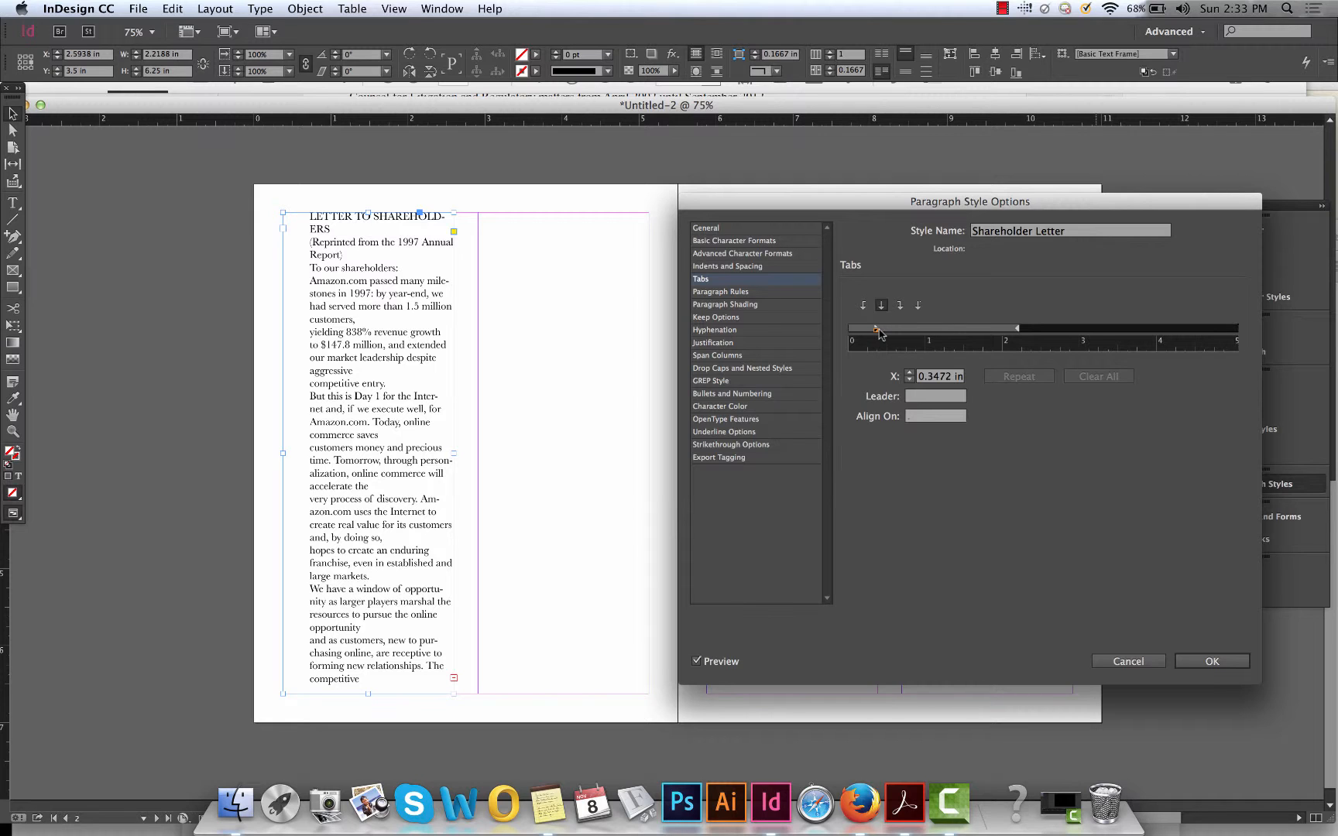
mouse_move(878, 330)
left_mouse_down()
mouse_move(851, 331)
mouse_move(882, 329)
left_mouse_up()
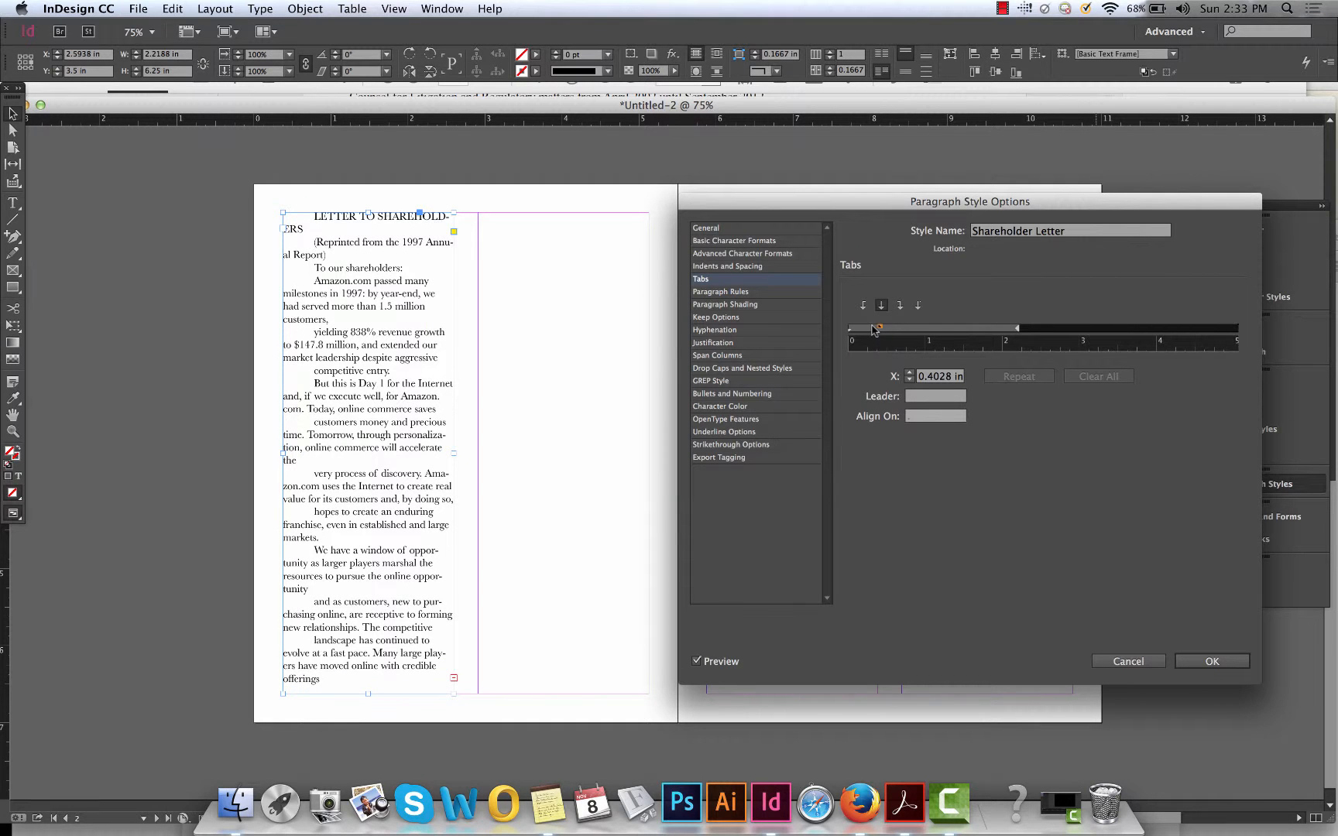
mouse_move(851, 332)
left_mouse_down()
mouse_move(898, 330)
mouse_move(872, 333)
left_mouse_up()
Step: Compare the letter's text with the style's hyphenation turned off and on, and leave hyphenation on
left_click(728, 331)
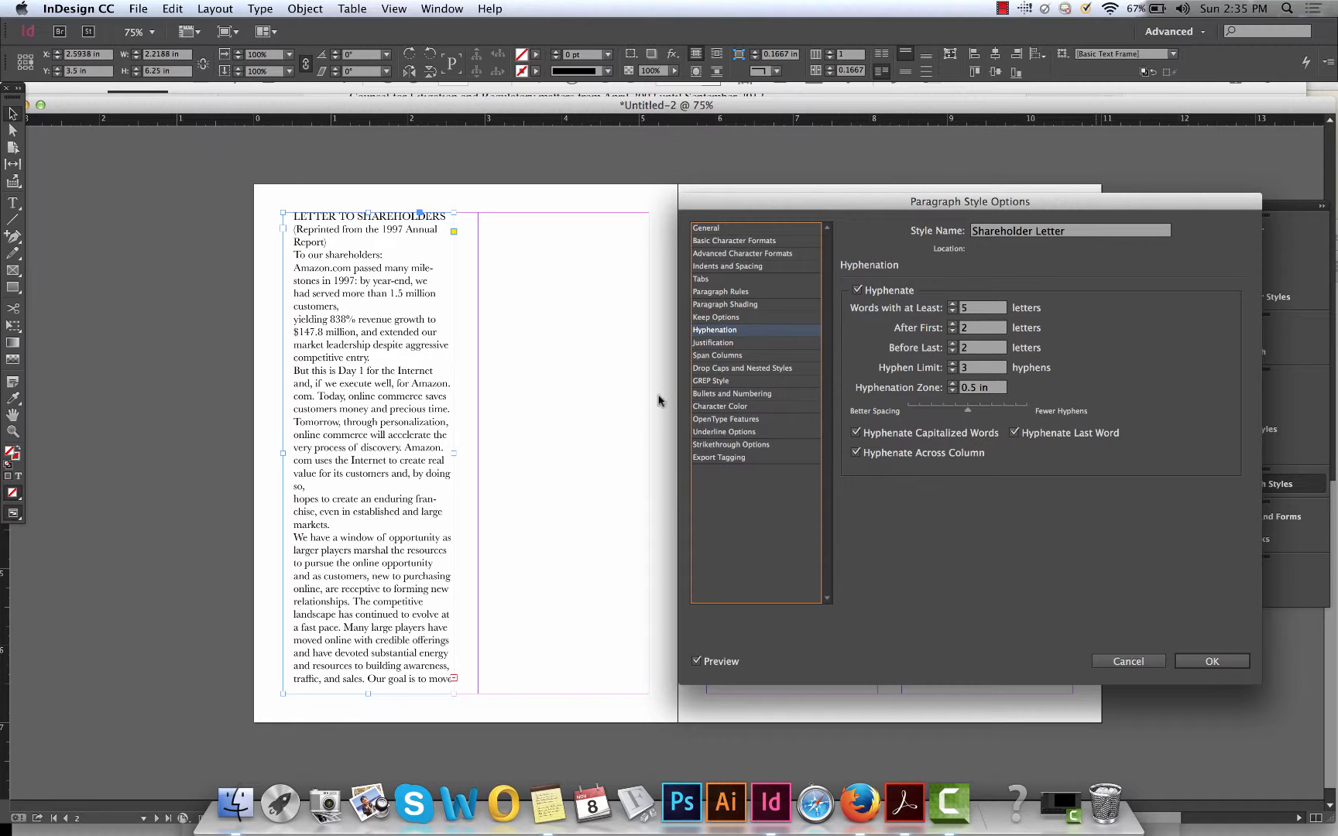
left_click(857, 292)
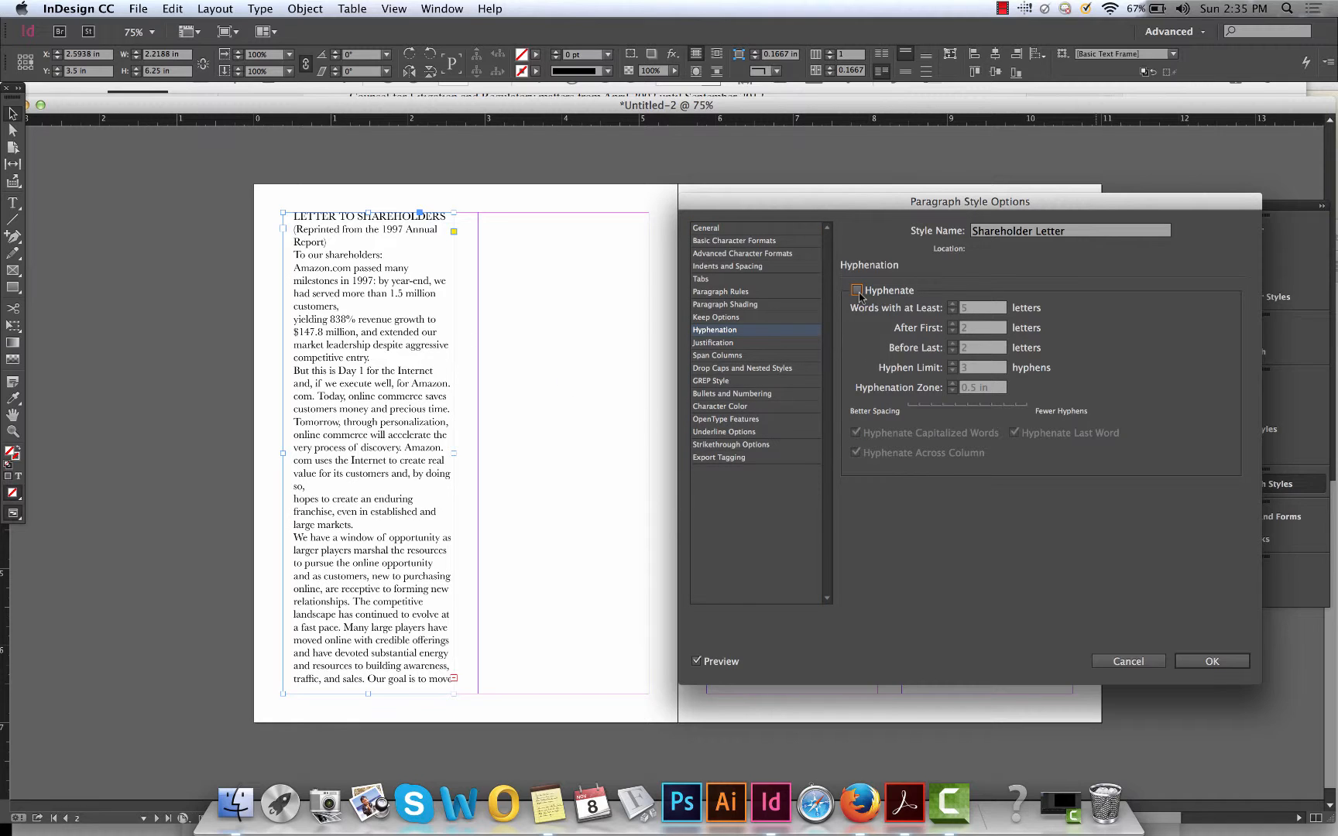
left_click(858, 292)
left_click(857, 291)
left_click(857, 292)
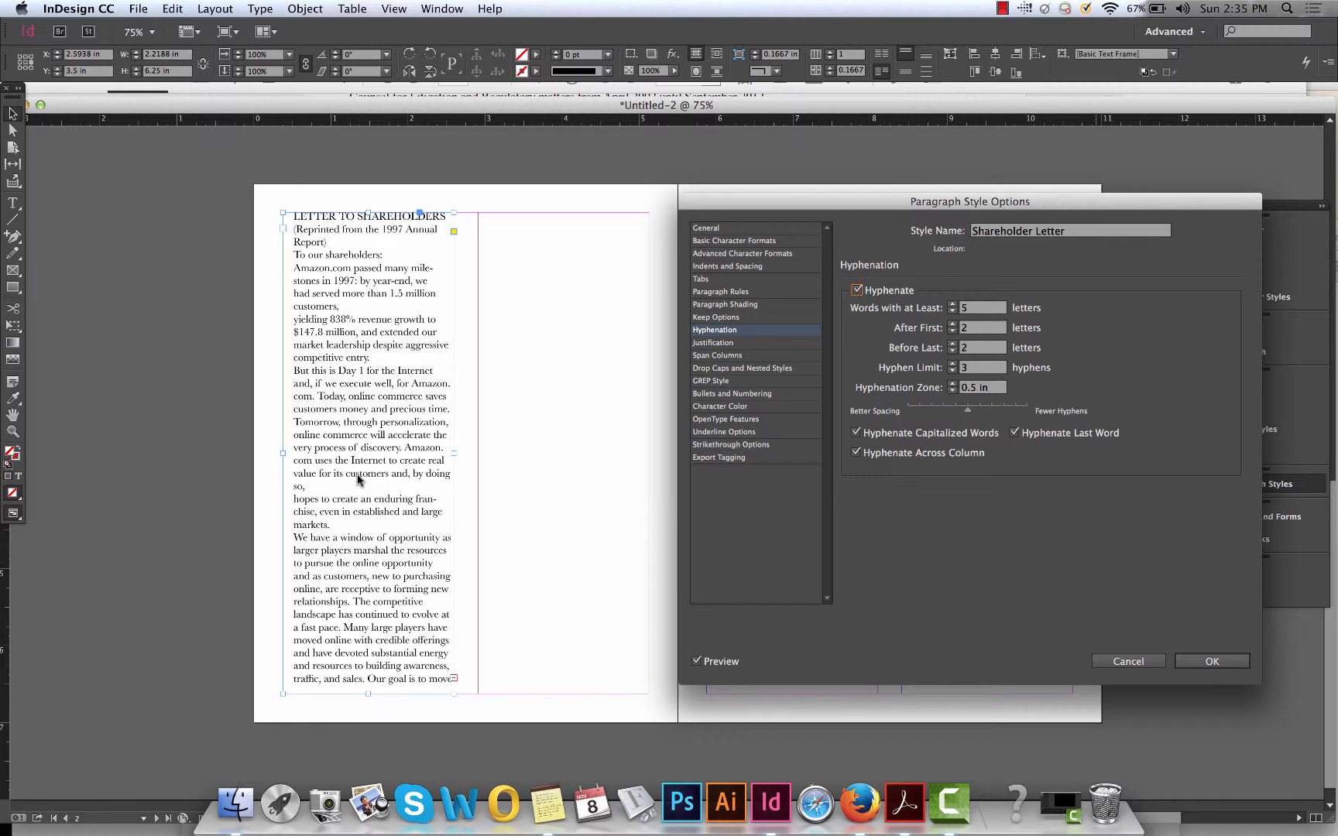
Step: Recheck the letter's line breaks with the style's hyphenation off and on again, and open the justification settings
left_click(857, 291)
left_click(858, 291)
left_click(721, 346)
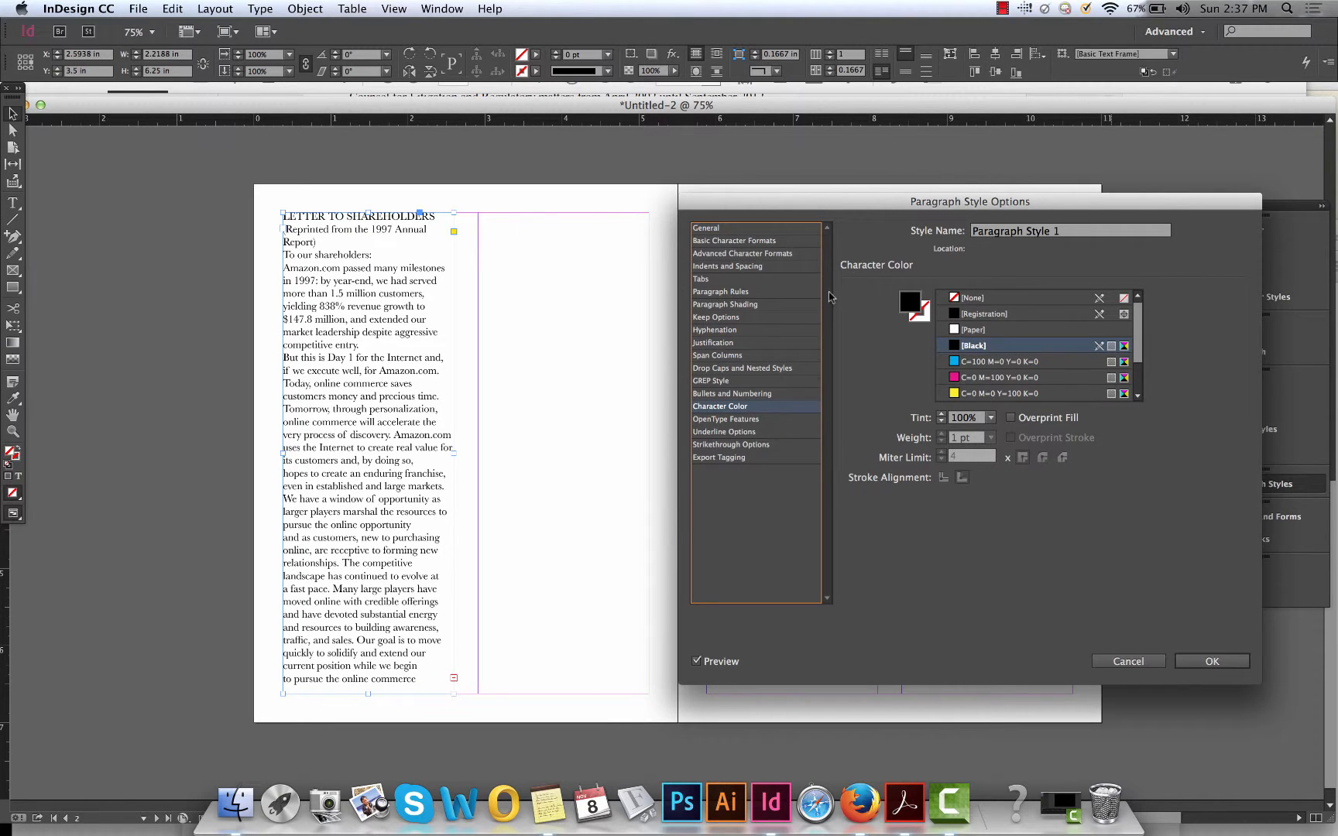
Step: Try several swatches as the style's character color, settle on the blue C=100 M=90 Y=10 K=0, and close the CC Libraries panel
scroll(1019, 380, "down", 2)
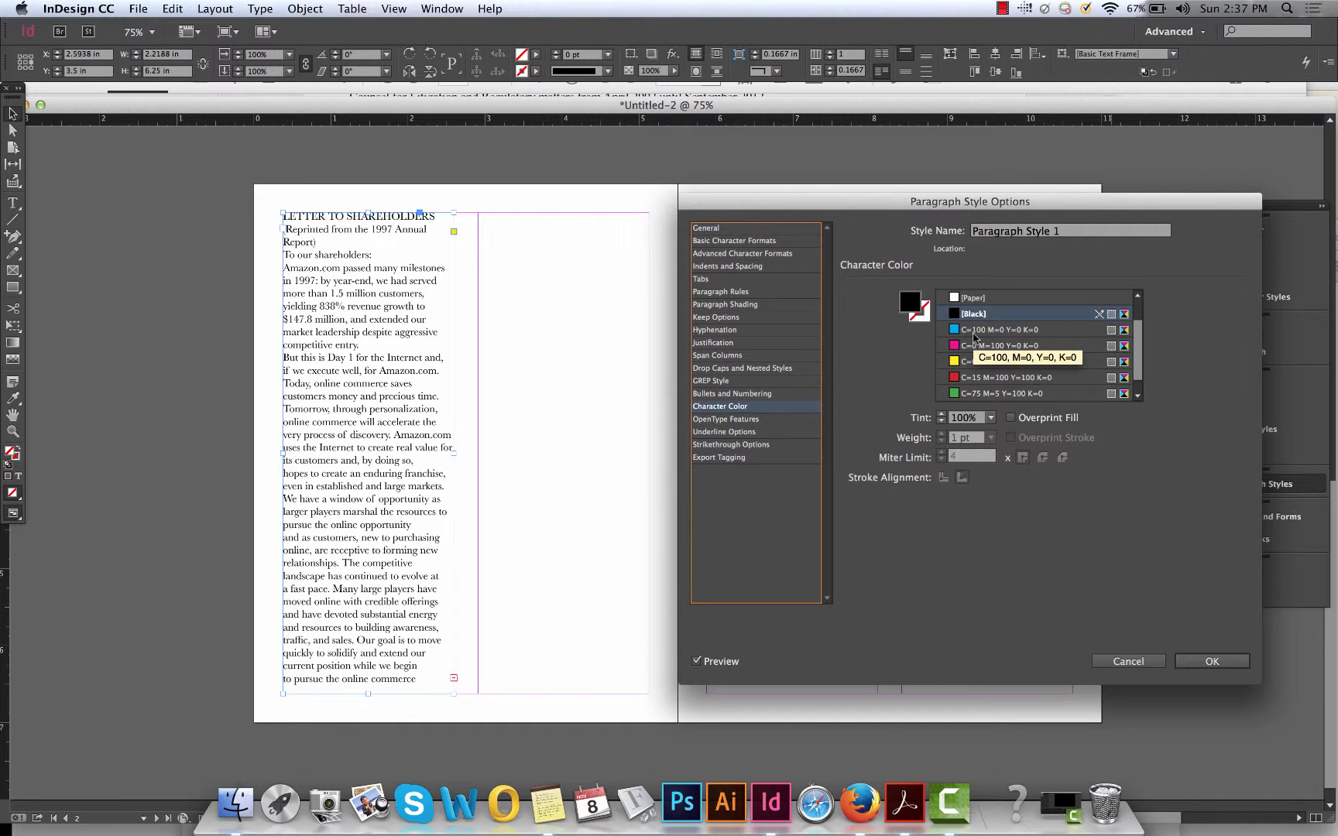
left_click(968, 378)
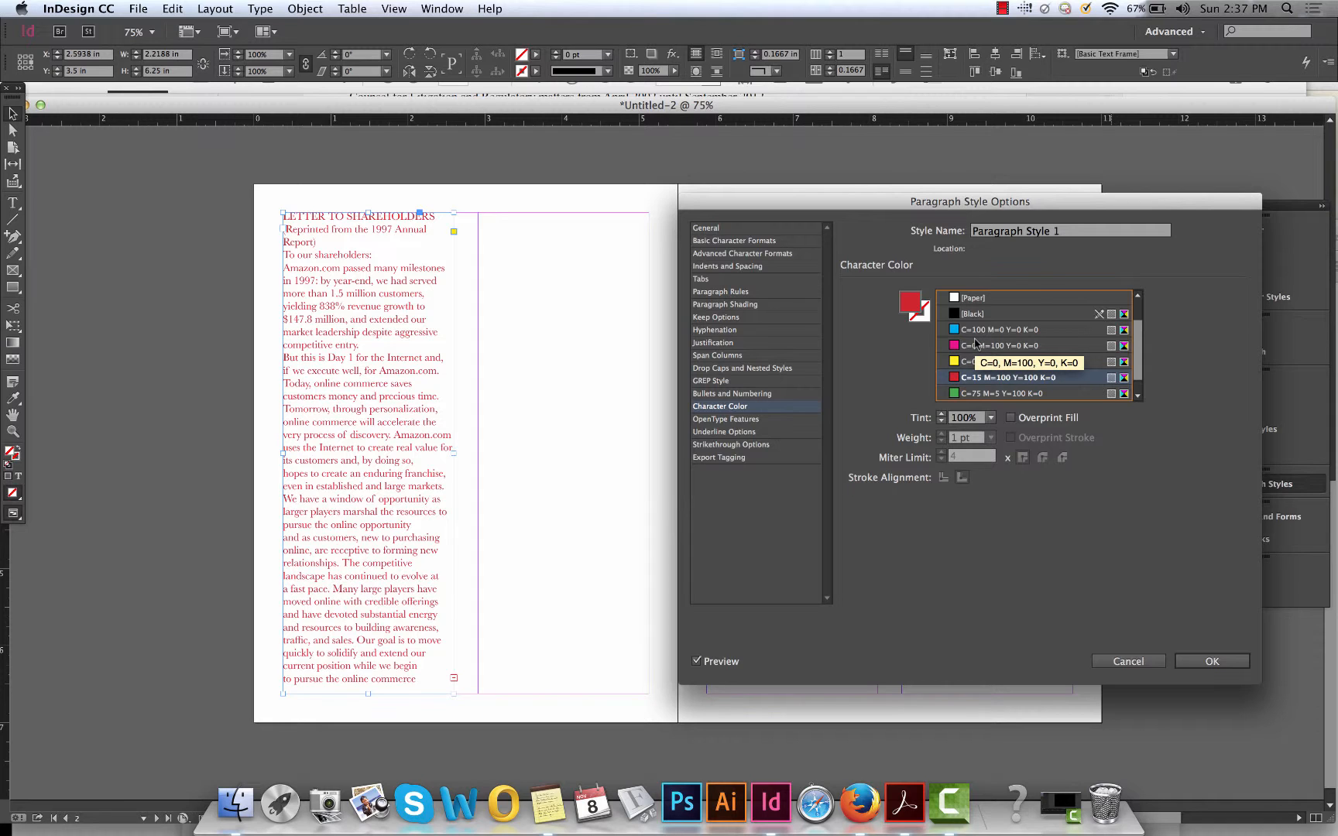
left_click(975, 343)
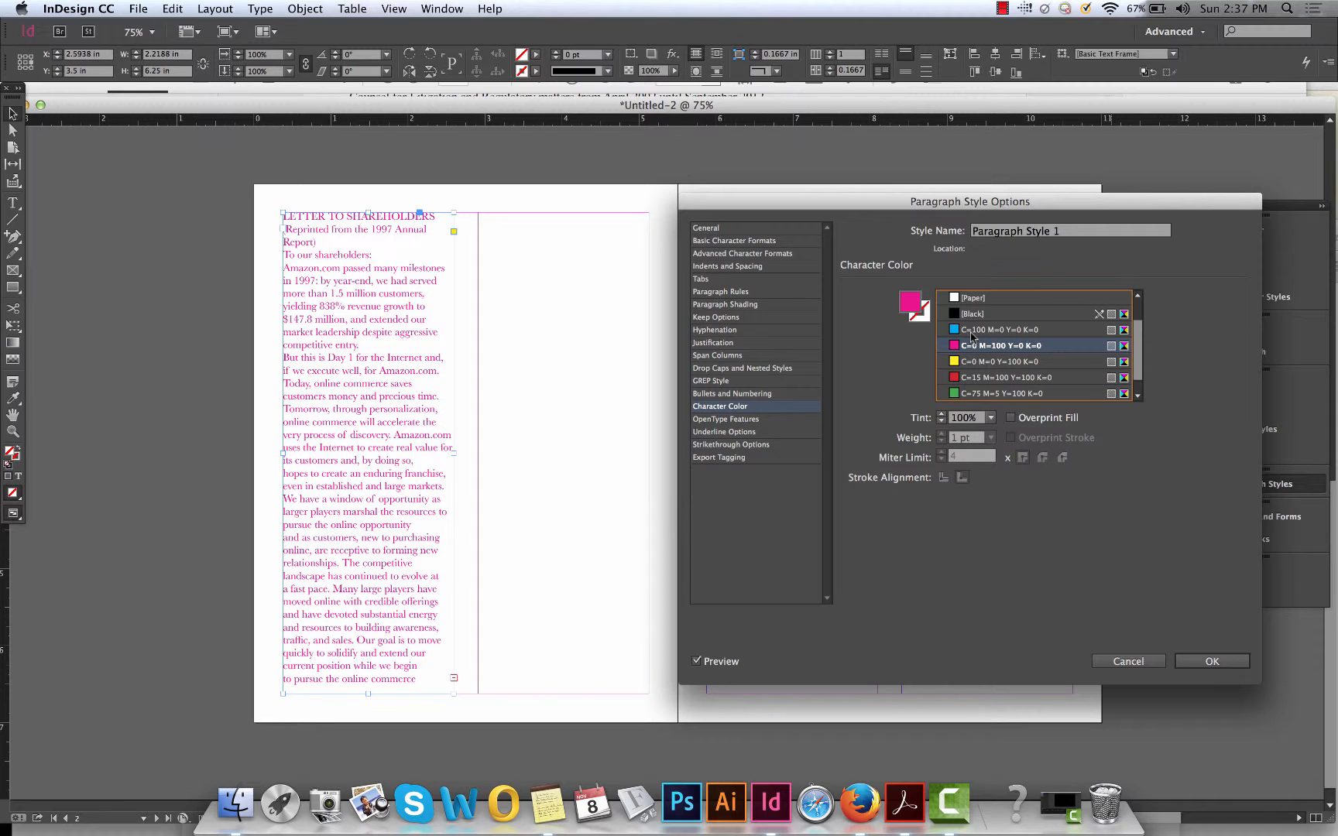
left_click(962, 330)
left_click(965, 362)
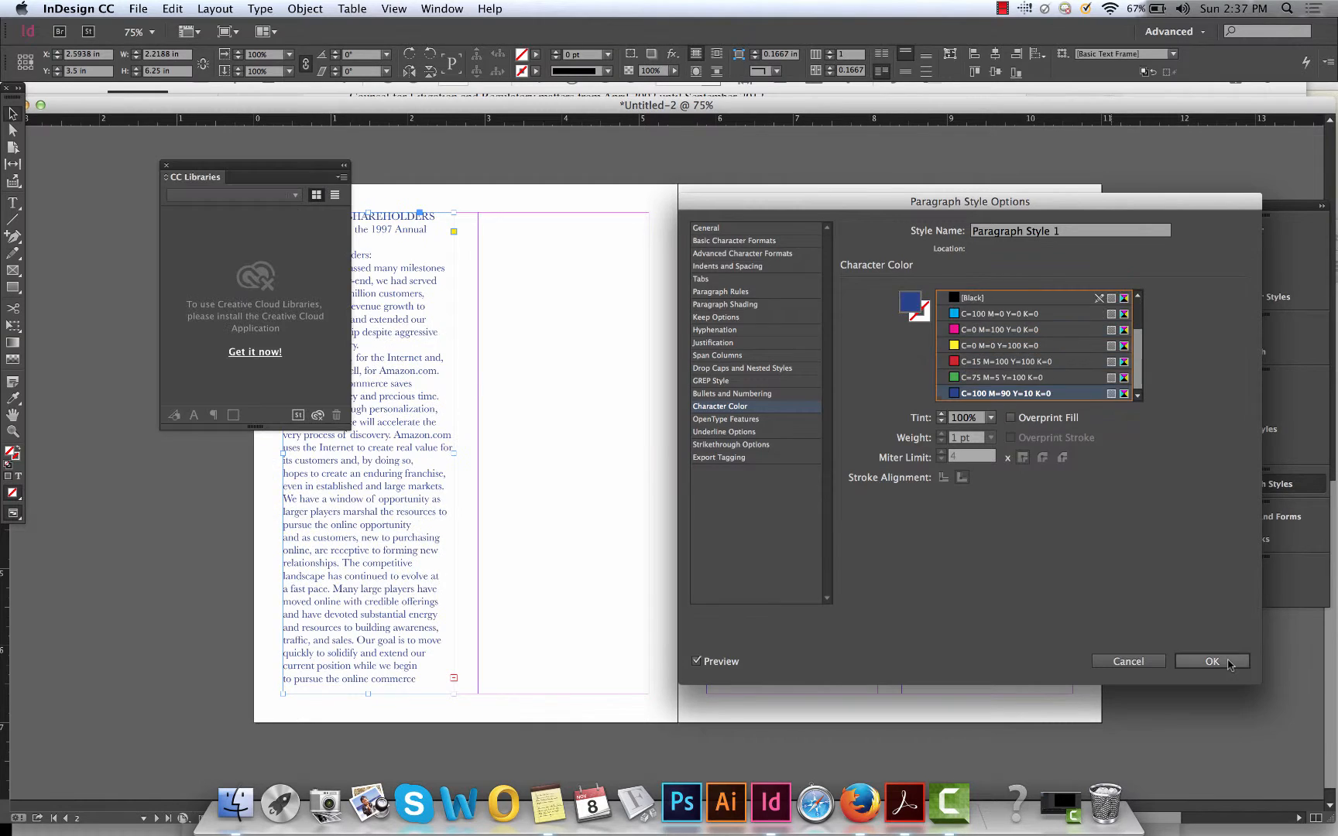
left_click(1227, 660)
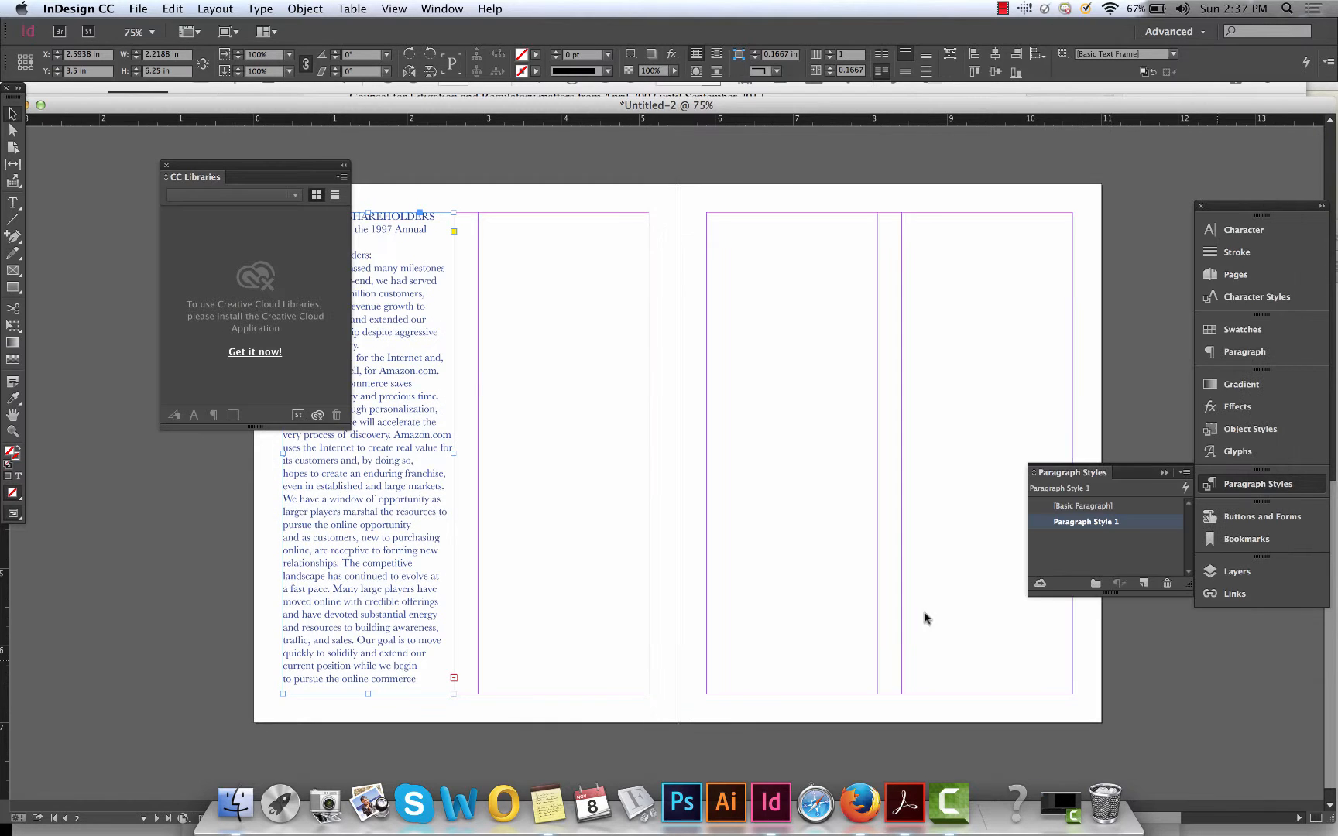
left_click(166, 165)
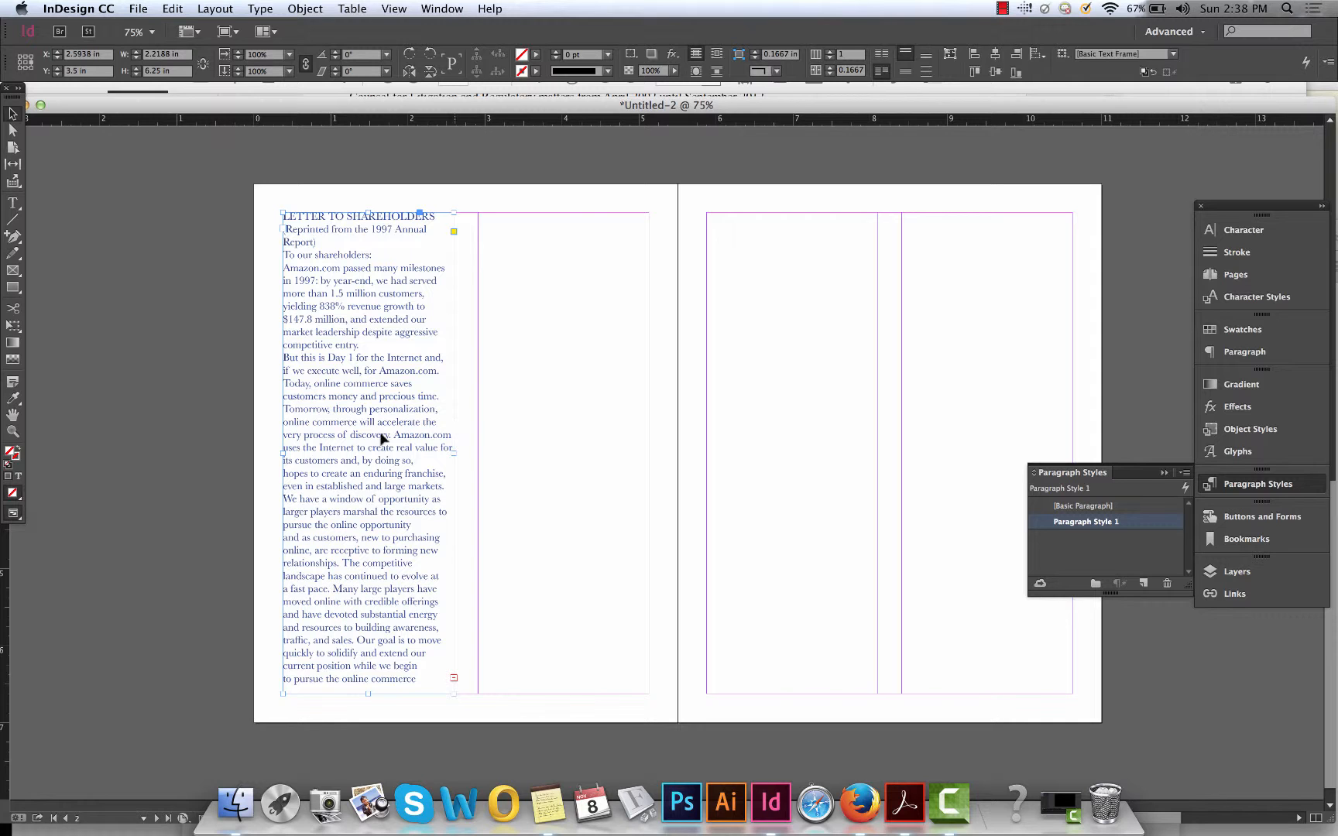
Step: Flow the overset letter text from the first frame into a threaded frame in the left page's second column
scroll(367, 437, "down", 1)
scroll(367, 438, "up", 1)
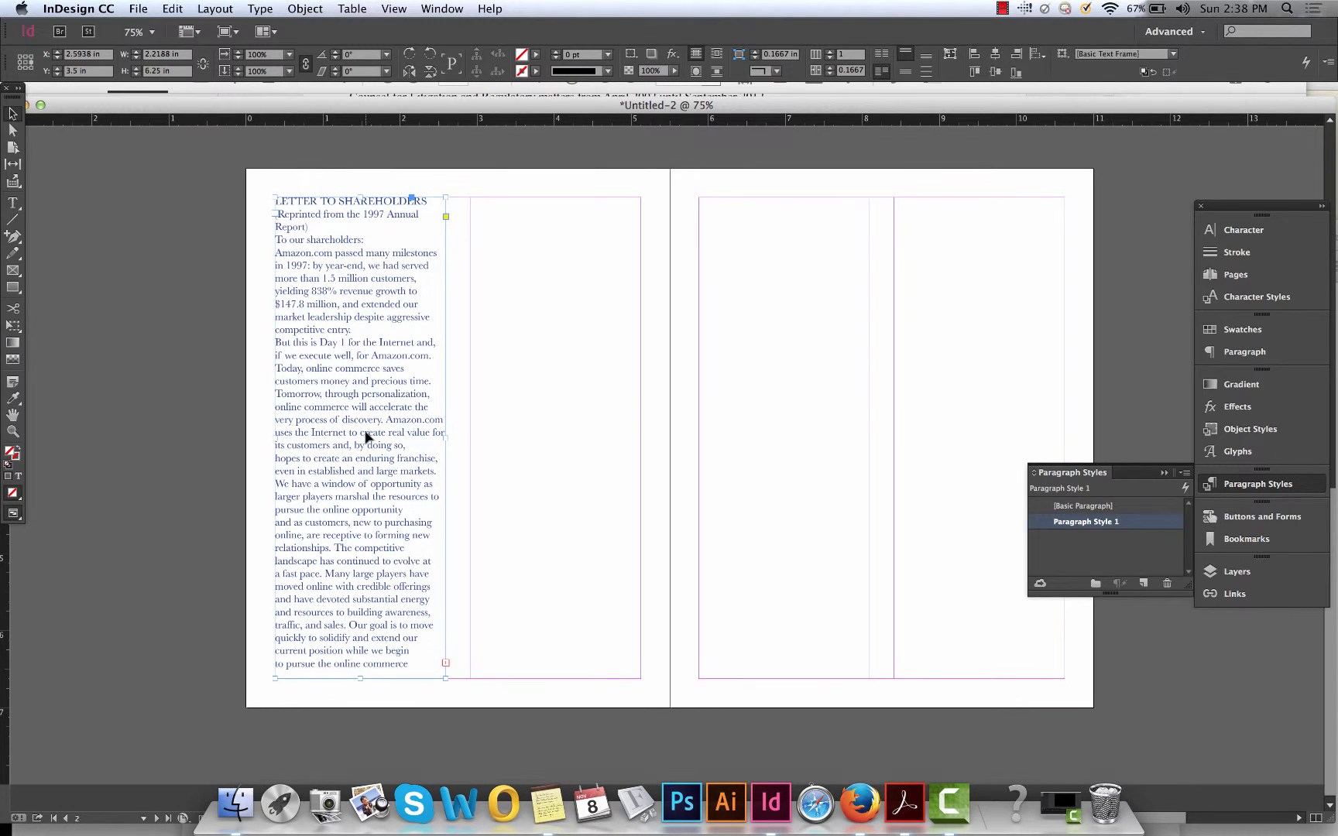
scroll(367, 437, "up", 3)
scroll(367, 438, "left", 1)
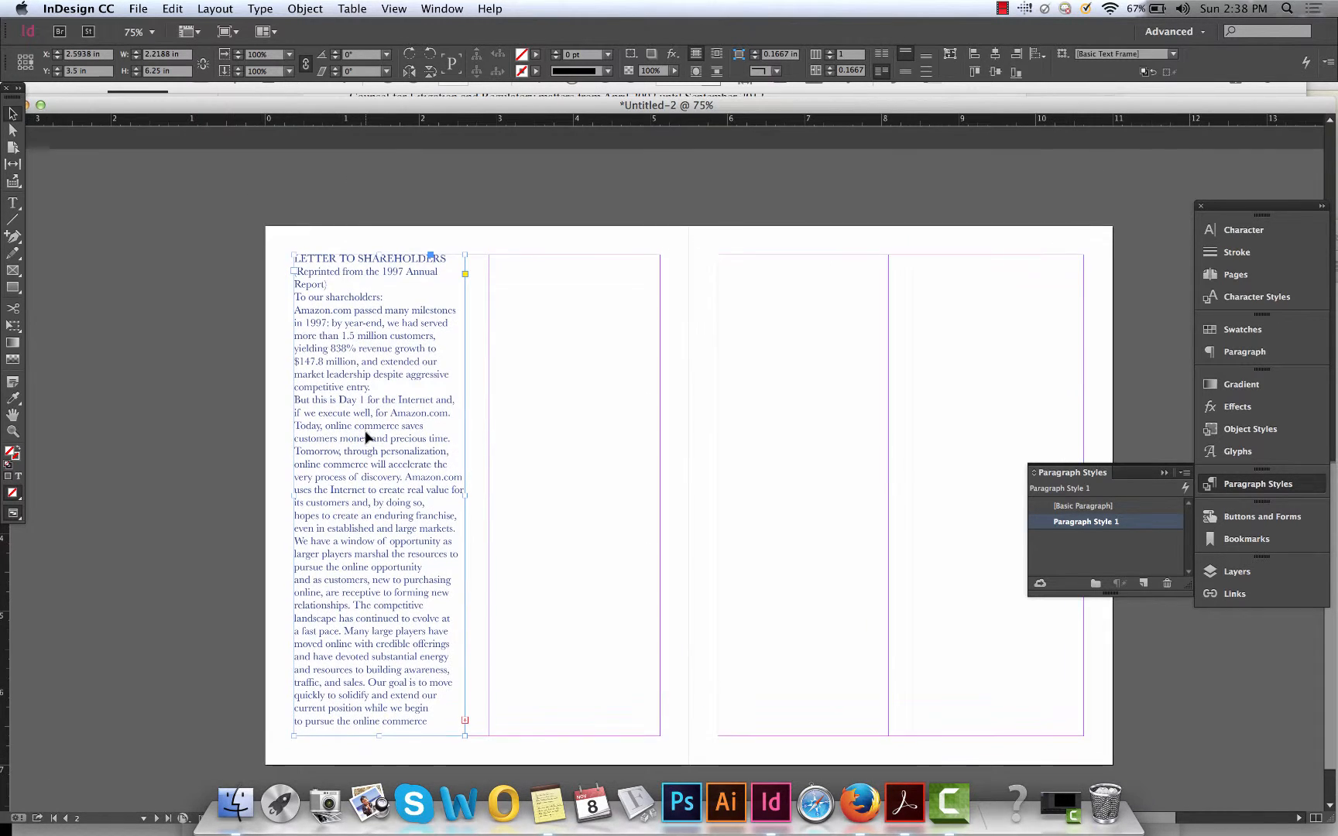
left_click(466, 720)
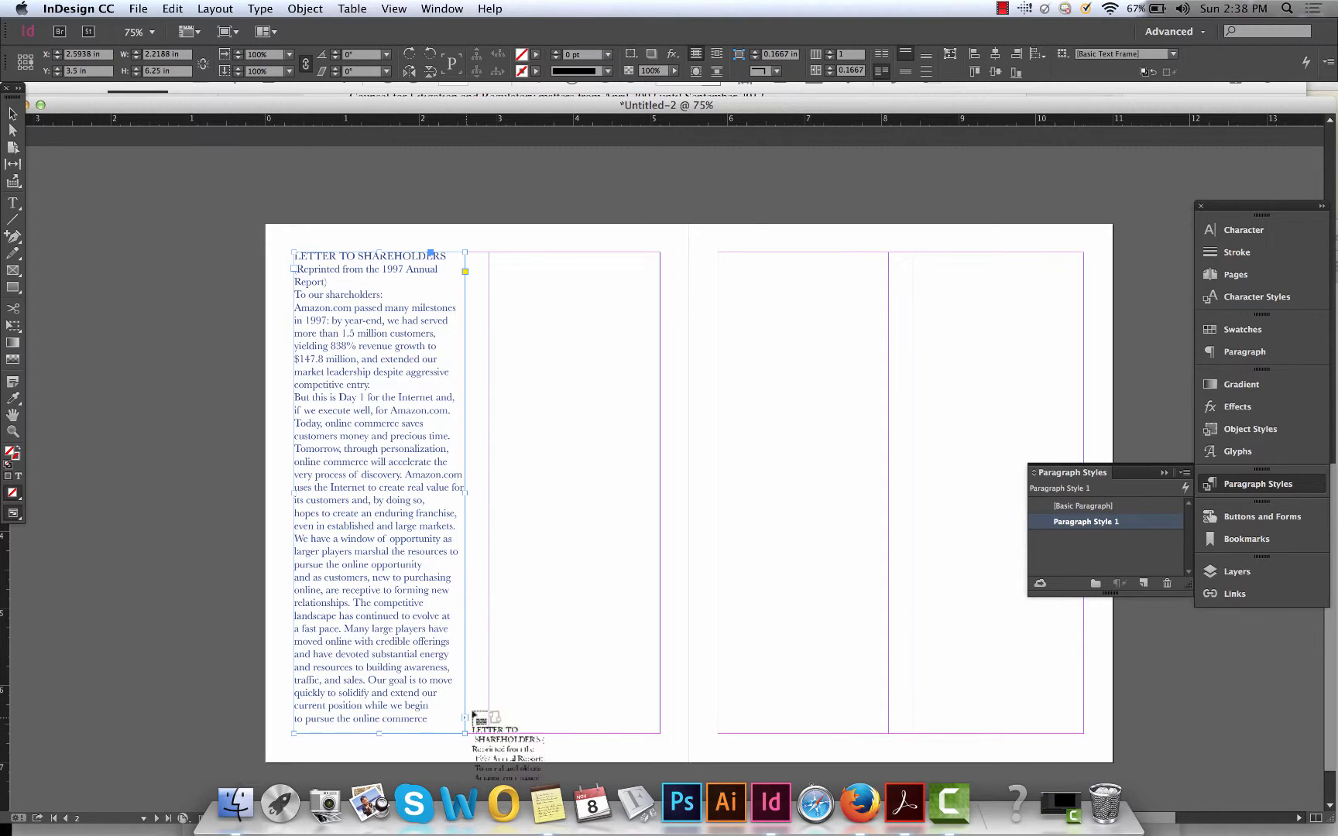
left_click(488, 253)
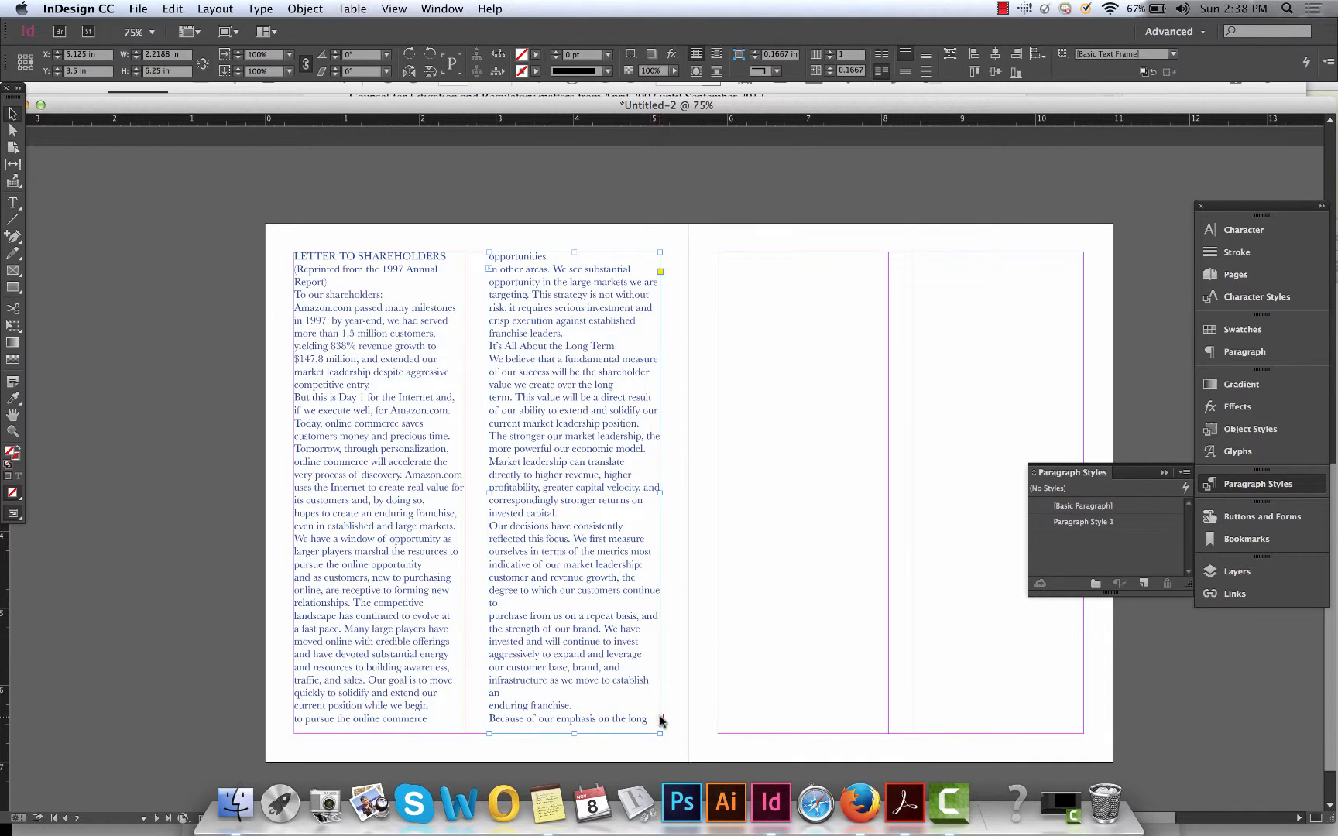
Step: Flow the remaining overset text from the left page's second column into a threaded frame in the right page's first column
left_click_drag(660, 719, 658, 710)
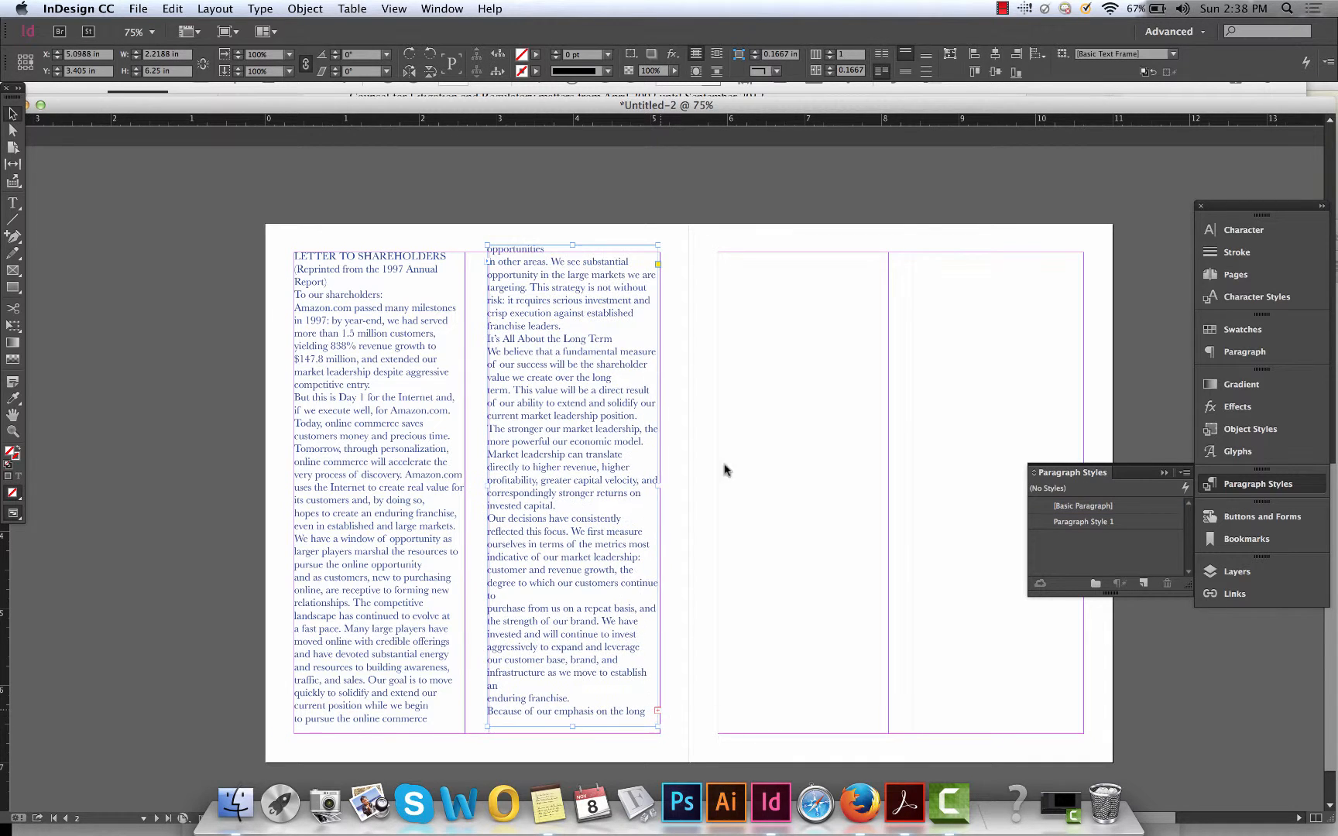
left_click(658, 711)
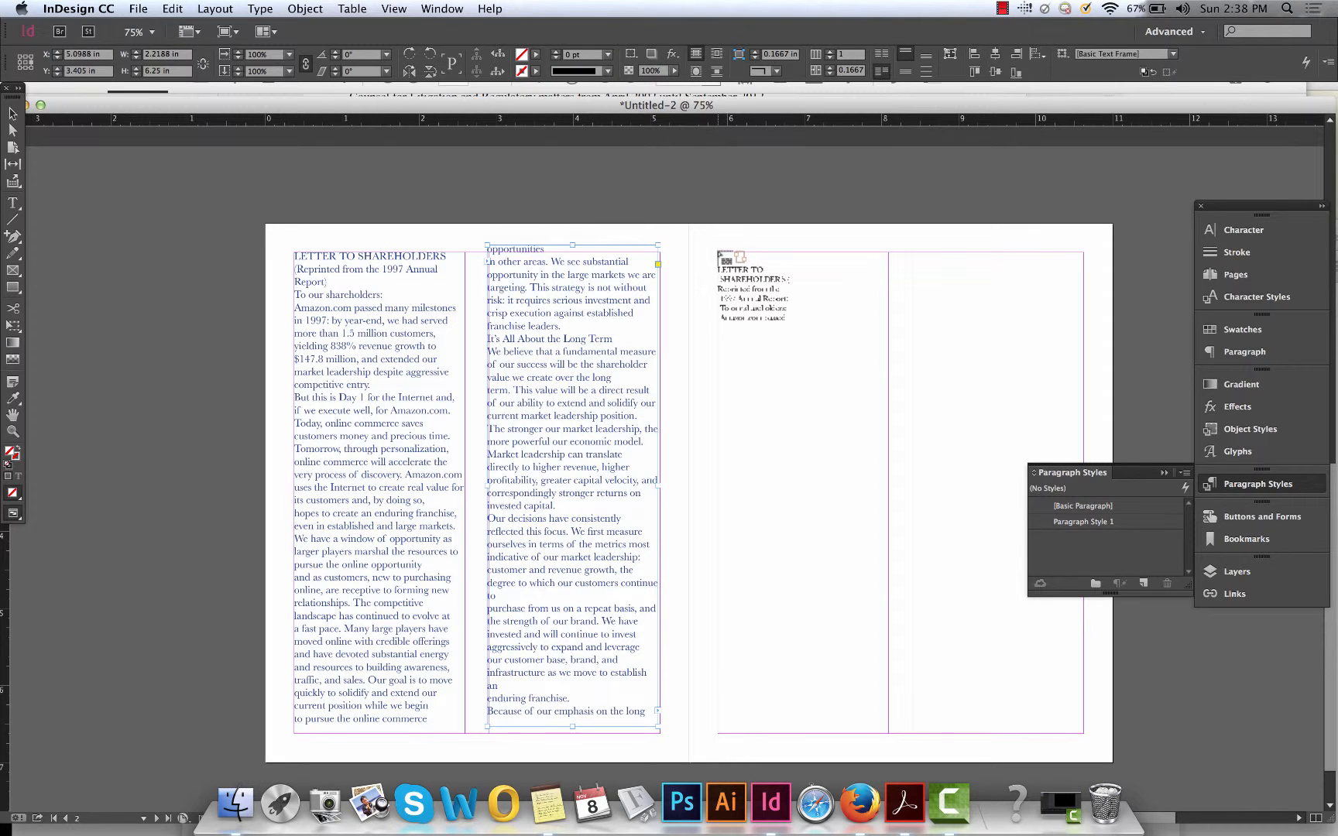
left_click(721, 258)
scroll(922, 655, "down", 3)
scroll(922, 654, "right", 2)
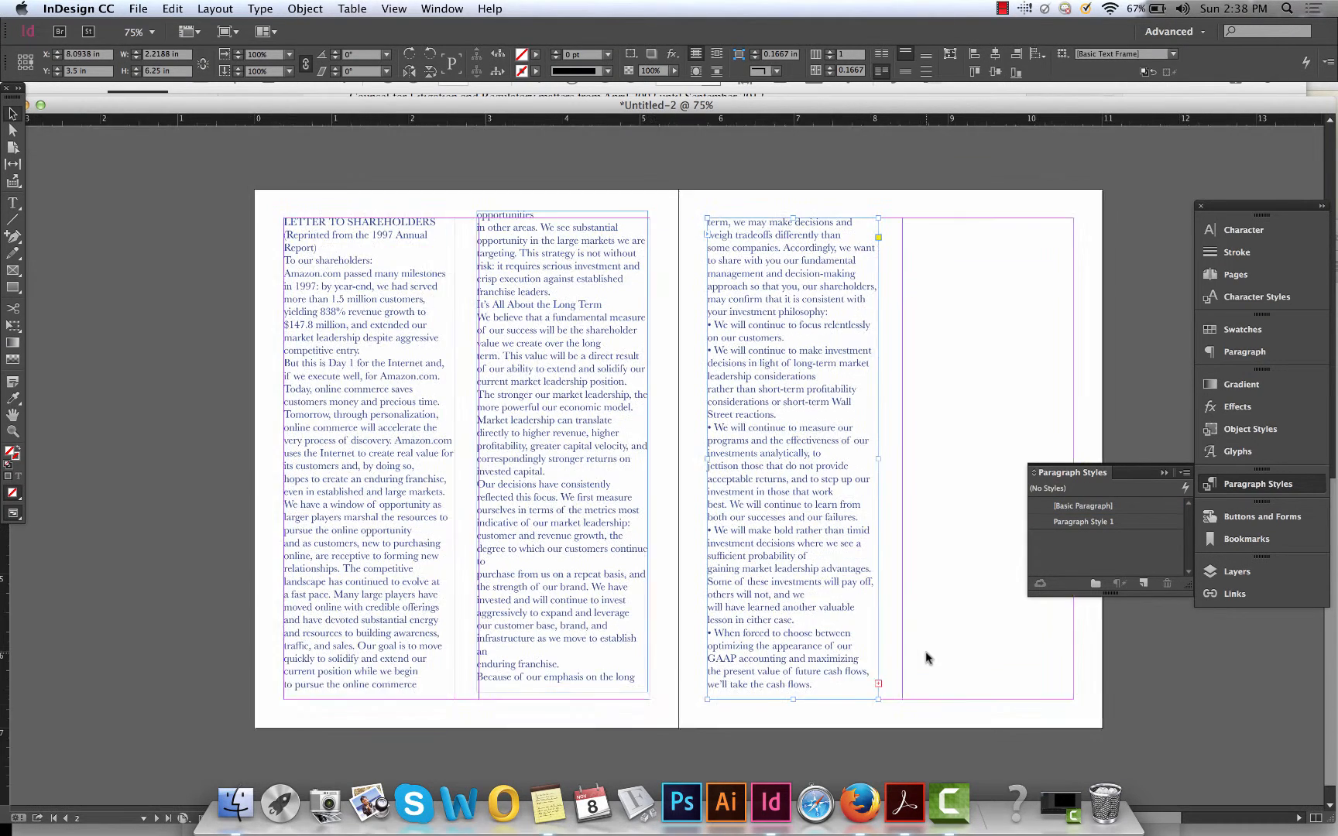
Step: Continue the threaded text into the right page's second column and collapse the Paragraph Styles panel
left_click(855, 662)
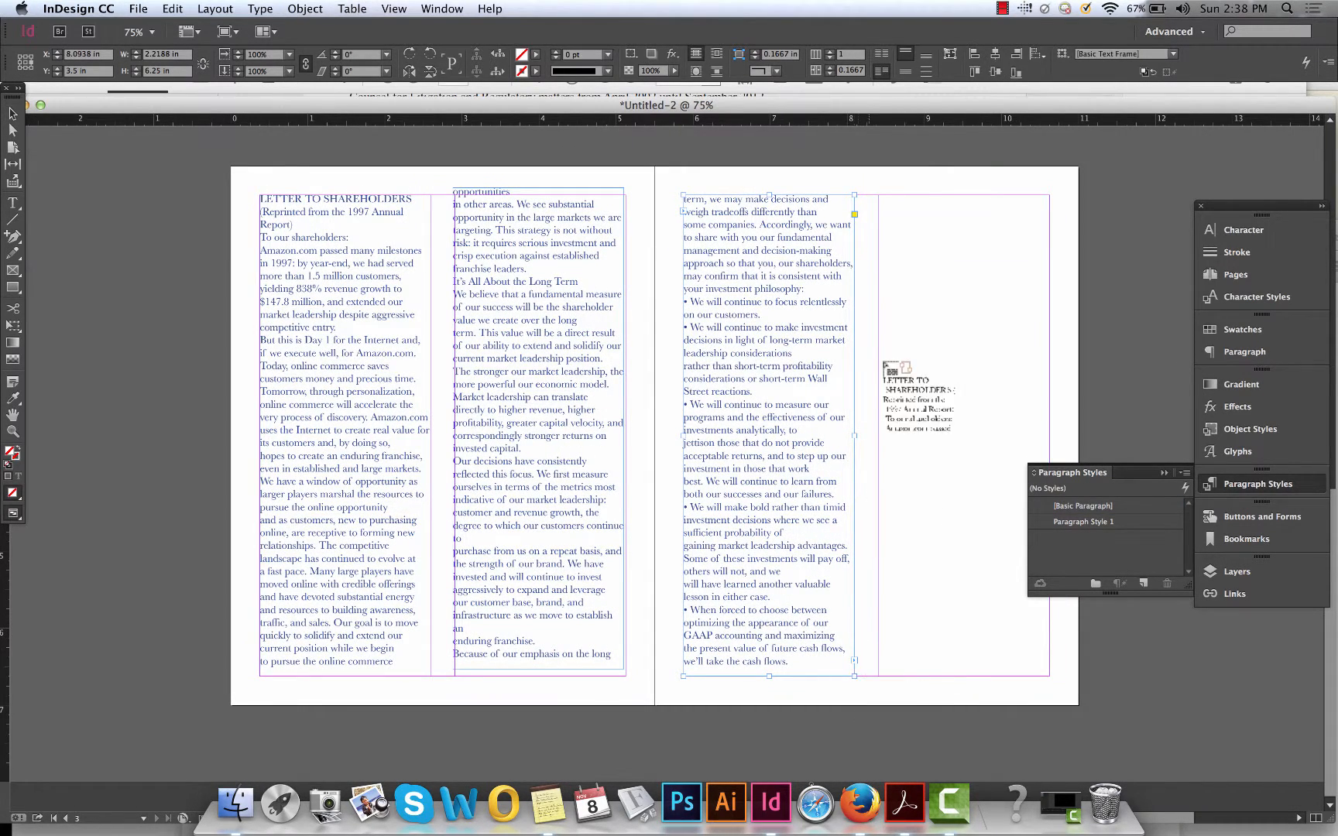
left_click(881, 198)
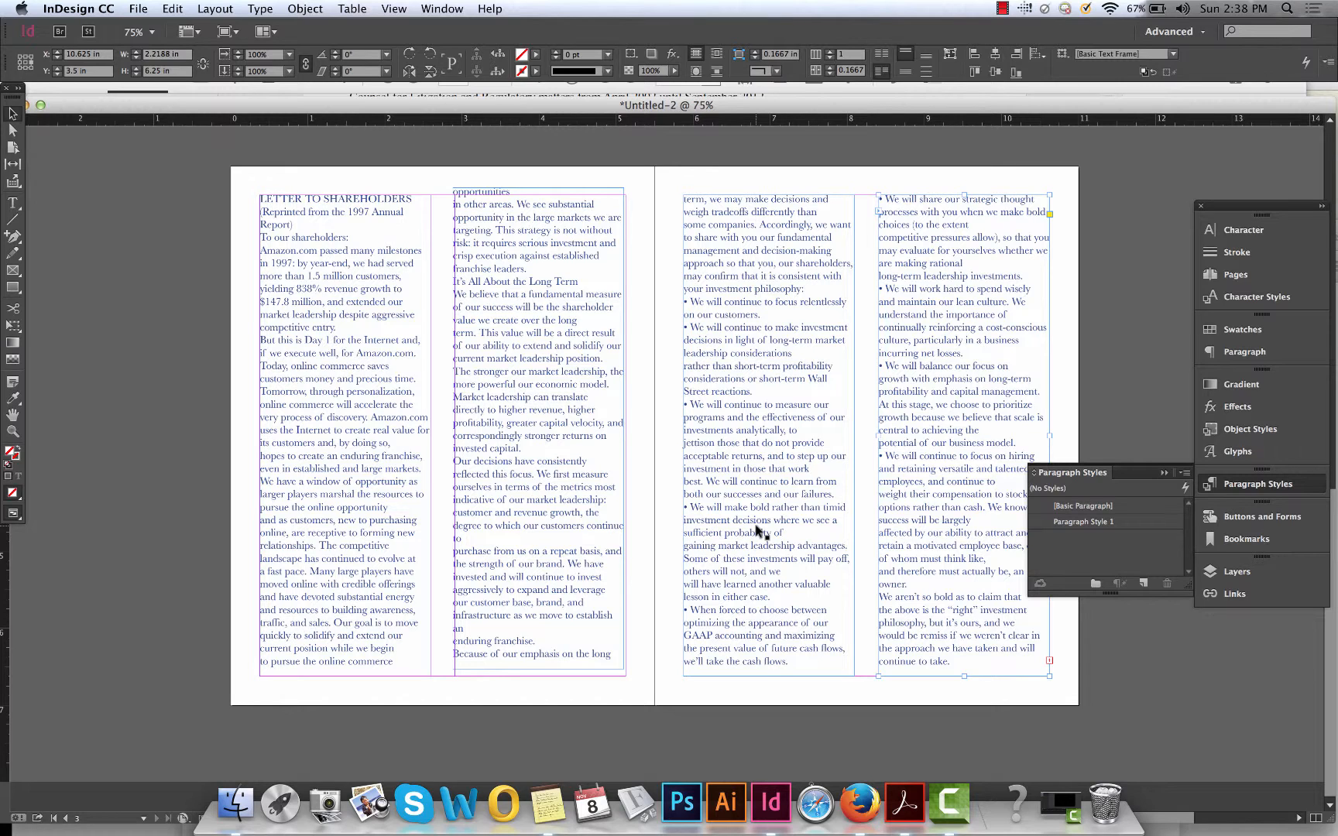
left_click(1165, 475)
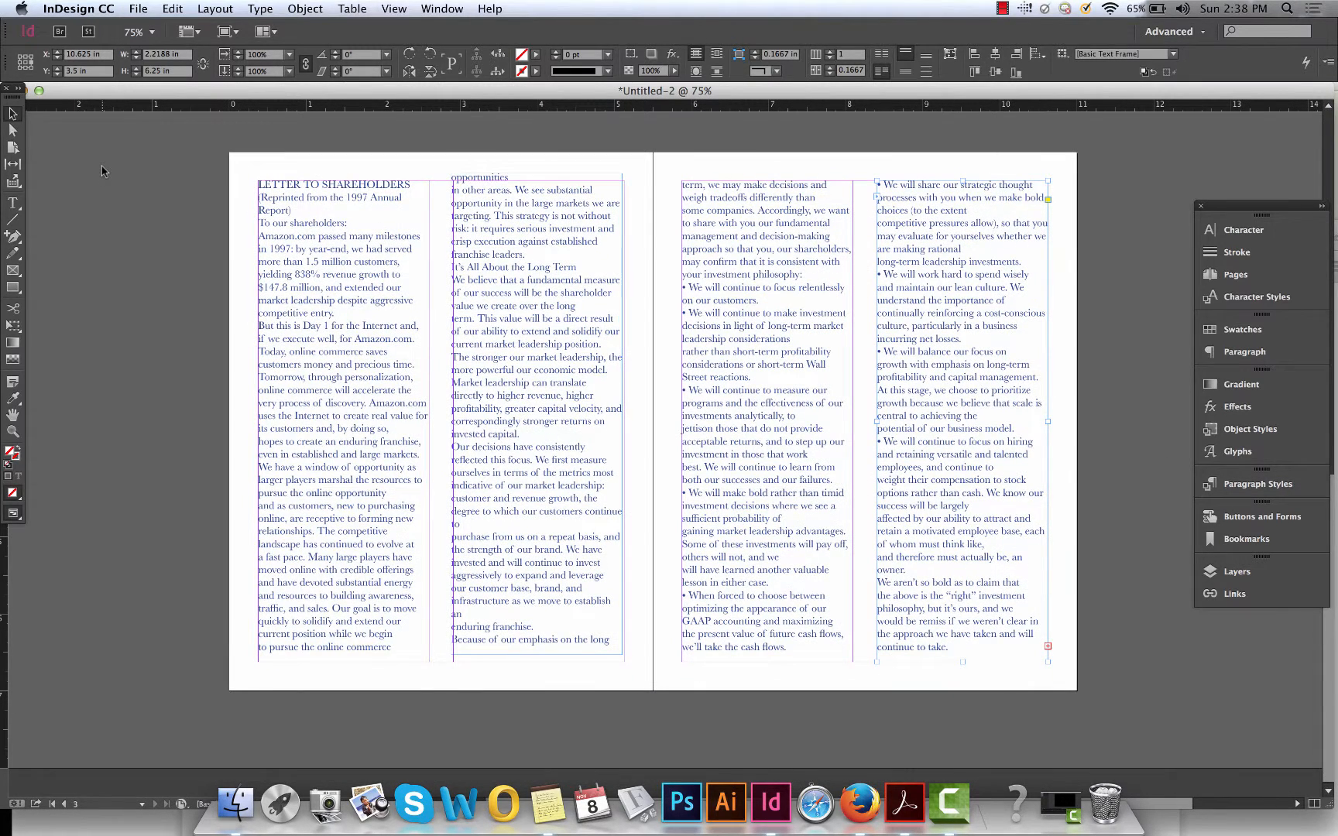